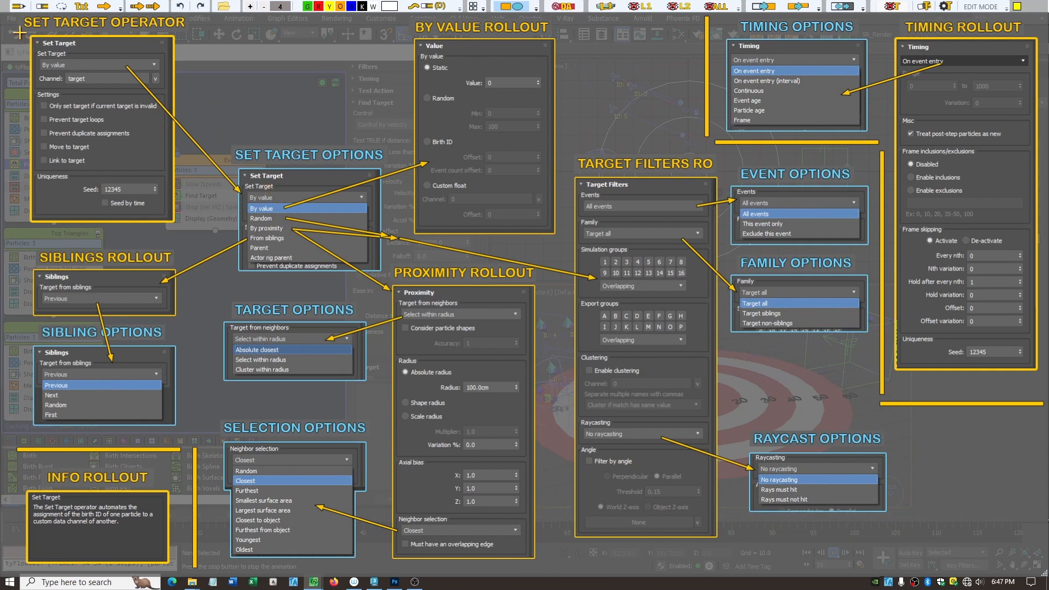
Outline the Set Target operator, Set Target options, By Value rollout and Proximity rollout in turn with white rectangles on the overview.
mouse_move(21, 32)
mouse_down()
mouse_move(158, 213)
mouse_move(187, 229)
mouse_up()
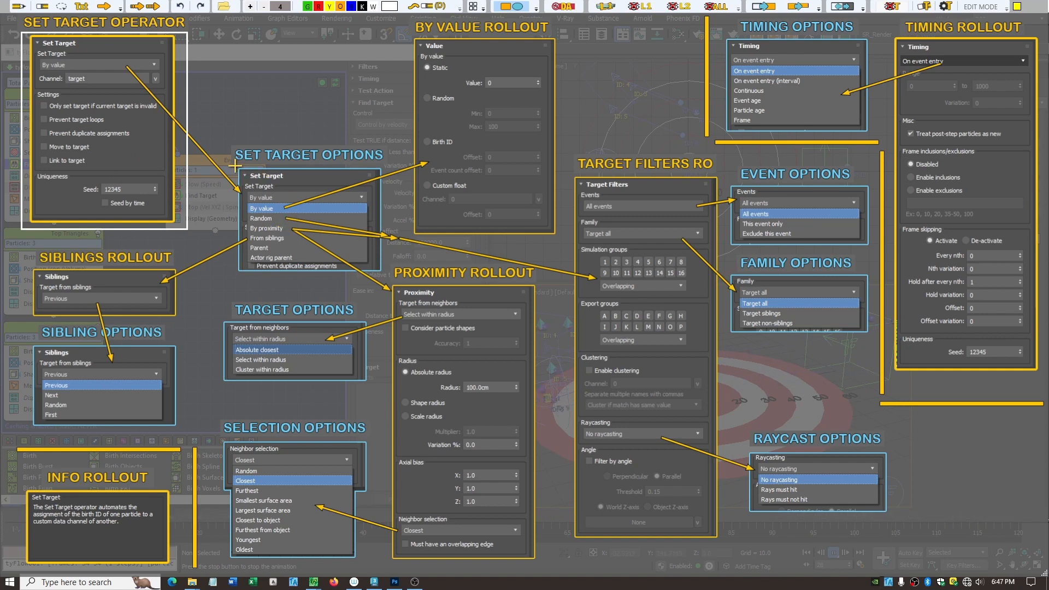
drag(236, 166, 385, 276)
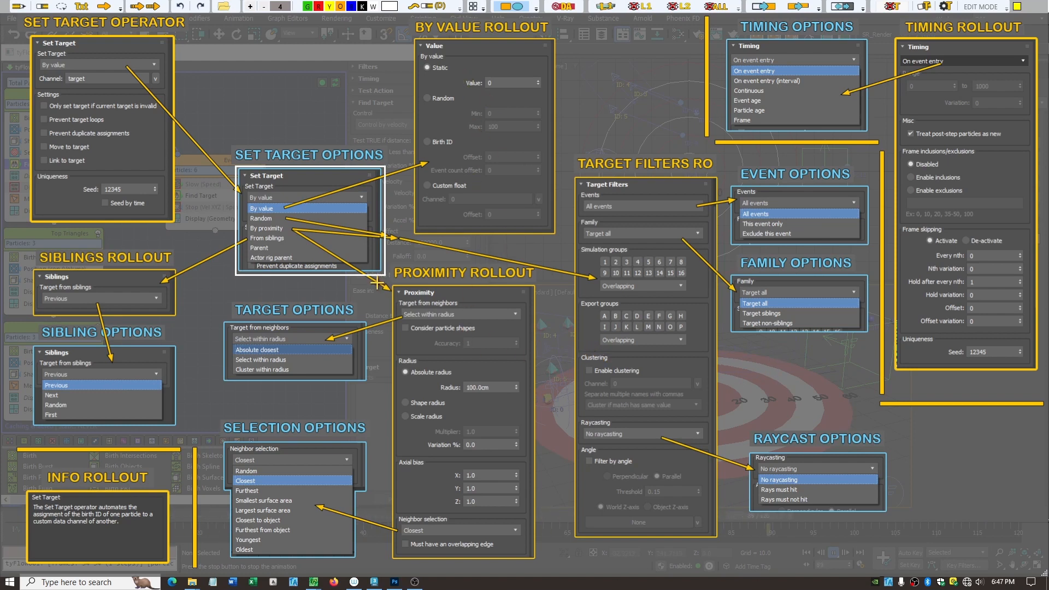
drag(407, 45, 564, 242)
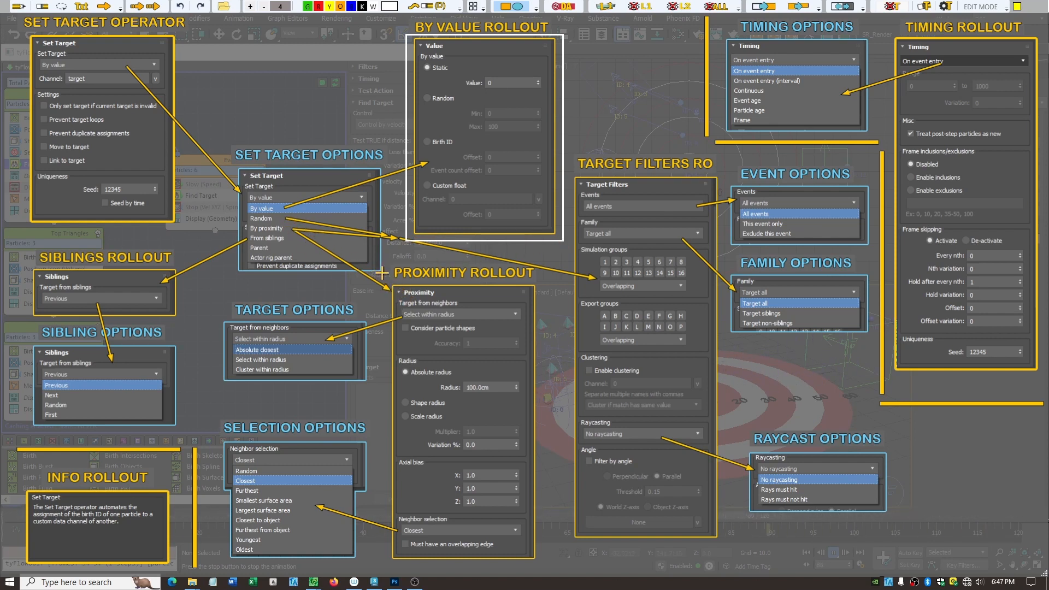
mouse_move(385, 276)
mouse_down()
mouse_move(433, 327)
mouse_move(562, 519)
mouse_move(553, 540)
mouse_move(562, 565)
mouse_up()
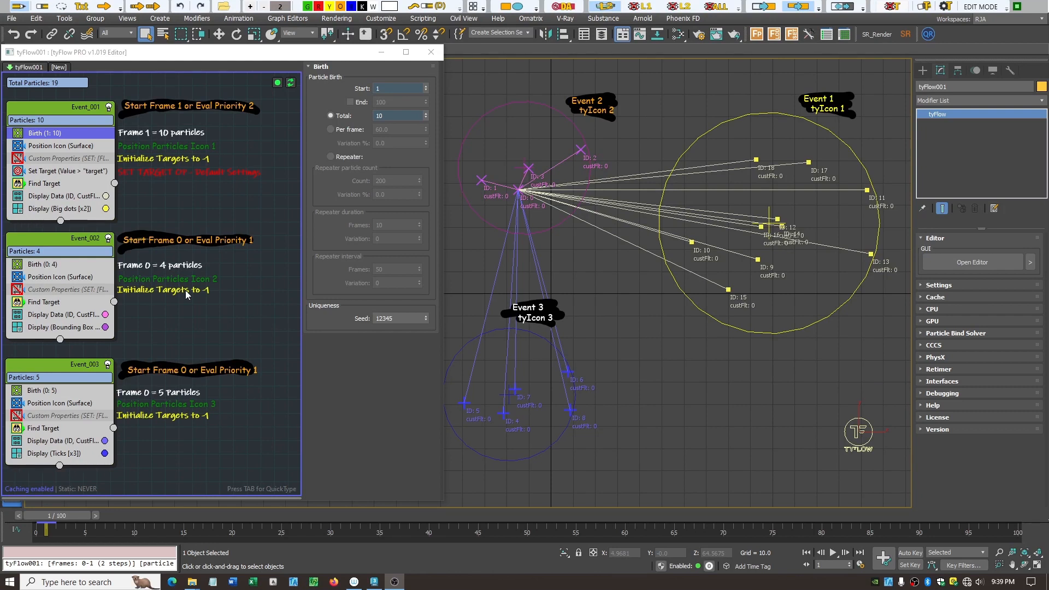
Mark the start-frame and evaluation-priority notes of all three events with white dashes and underline each start frame number.
drag(266, 109, 276, 112)
drag(262, 239, 272, 239)
drag(266, 370, 274, 368)
drag(175, 110, 201, 110)
drag(174, 247, 185, 247)
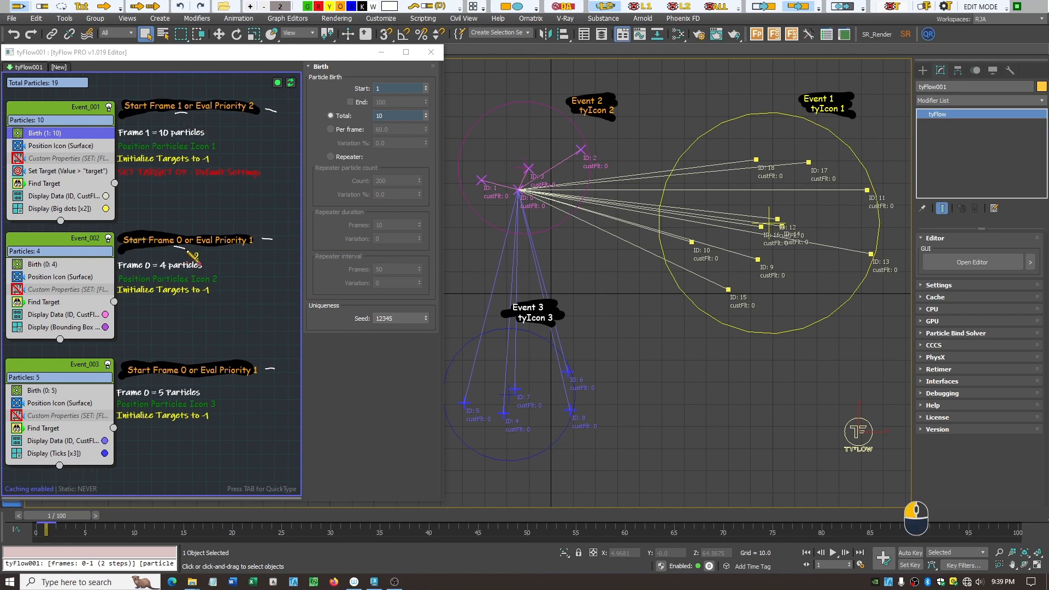
drag(179, 378, 191, 379)
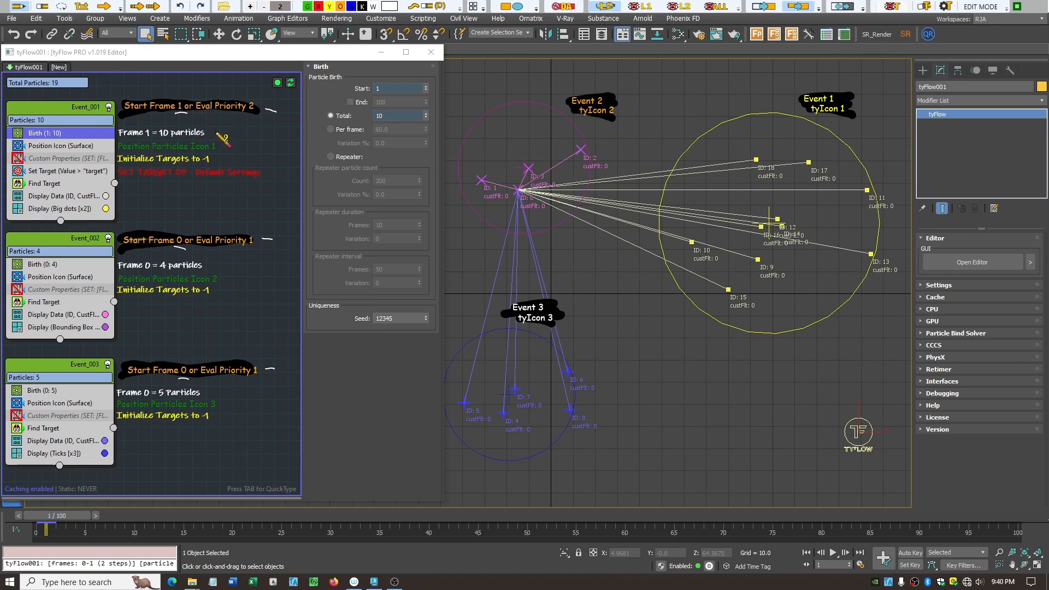
Mark Event_001's particle, position icon, target initialization and Set Target notes, and point an arrow at its Find Target operator.
drag(213, 132, 234, 146)
drag(249, 159, 233, 158)
drag(266, 172, 277, 175)
mouse_move(128, 185)
mouse_down()
mouse_move(144, 187)
mouse_move(136, 190)
mouse_up()
Draw two double-headed white arrows along the target lines between the Event 1 and Event 2 icons.
mouse_move(647, 162)
mouse_down()
mouse_move(711, 154)
mouse_move(650, 165)
mouse_up()
drag(600, 241, 649, 267)
drag(589, 239, 600, 234)
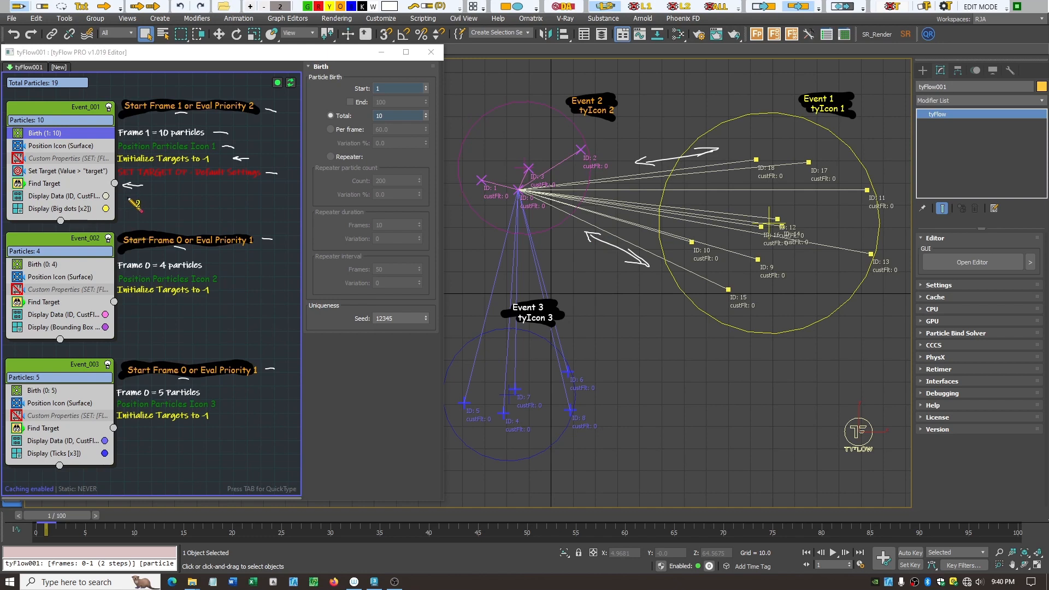
Mark Event_001's Display Data operator, the ID 17 particle's label and the start frame 1 and priority 2 notes.
mouse_move(128, 197)
mouse_down()
mouse_move(146, 199)
mouse_move(123, 196)
mouse_move(136, 200)
mouse_up()
drag(839, 171, 854, 179)
mouse_move(253, 104)
mouse_down()
mouse_move(241, 87)
mouse_move(229, 118)
mouse_move(257, 101)
mouse_up()
mouse_move(191, 112)
mouse_down()
mouse_move(185, 93)
mouse_move(130, 116)
mouse_move(183, 116)
mouse_up()
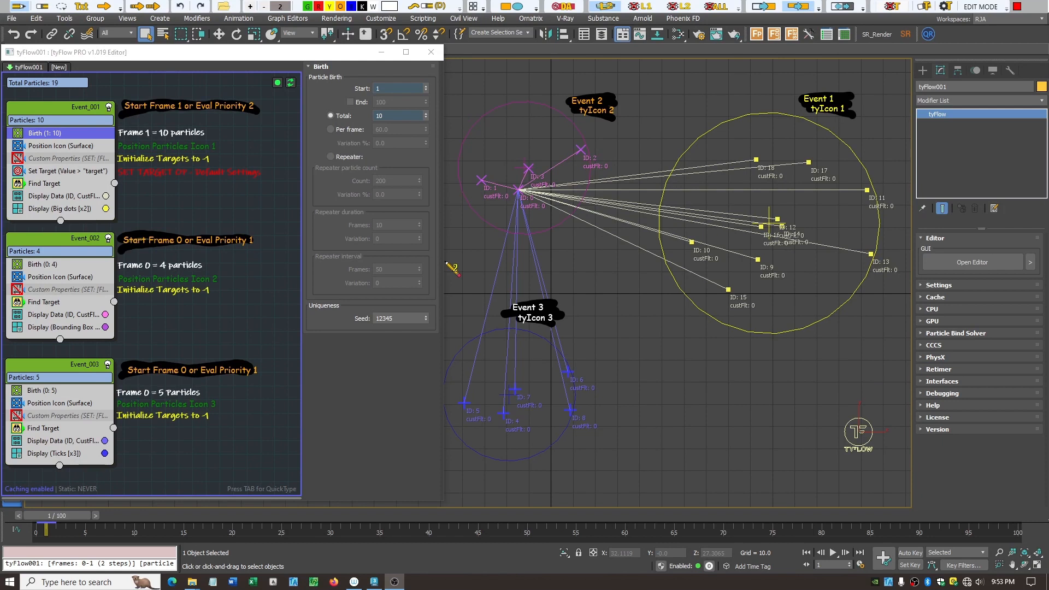
Circle the ID 2 particle's label, annotate the event order with a downward arrow and start-frame marks, and clear the drawings.
drag(600, 148, 600, 151)
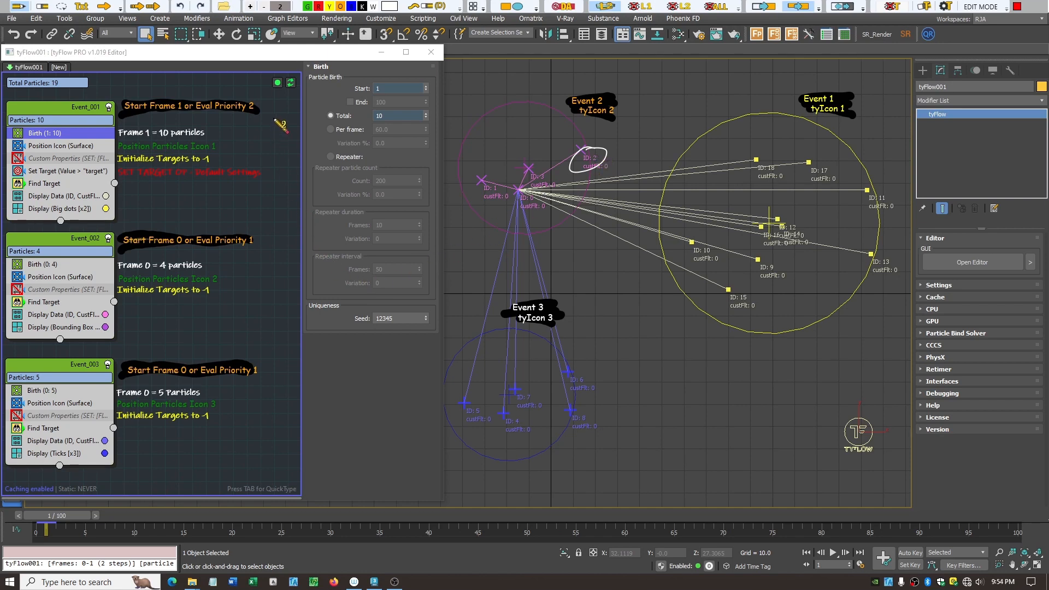
mouse_move(273, 118)
mouse_down()
mouse_move(267, 446)
mouse_move(276, 437)
mouse_up()
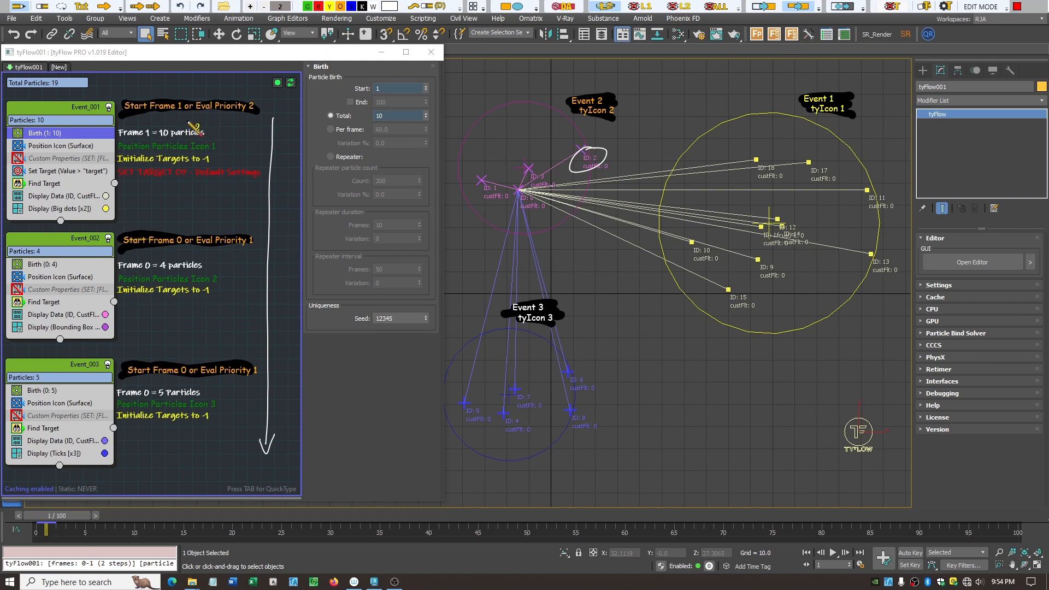
drag(181, 113, 180, 114)
drag(247, 115, 248, 128)
drag(178, 249, 238, 261)
drag(185, 377, 248, 394)
click(428, 6)
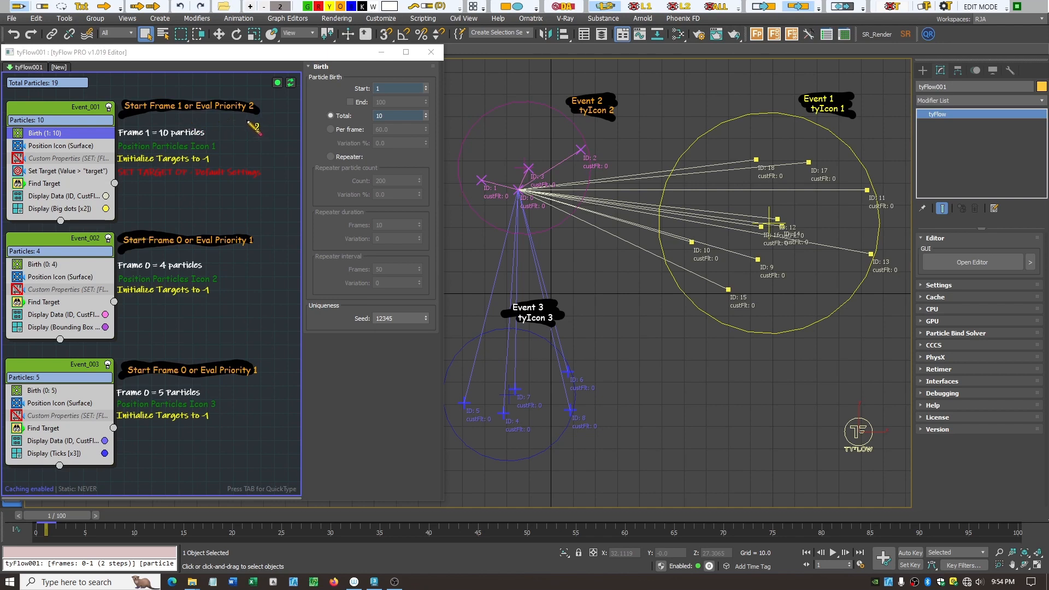
Annotate the evaluation order from Event_002 to Event_003 and Event_001, circle the ID 0 particle, and clear the drawings.
drag(174, 248, 189, 249)
drag(177, 378, 191, 379)
mouse_move(268, 255)
mouse_down()
mouse_move(267, 389)
mouse_move(273, 376)
mouse_up()
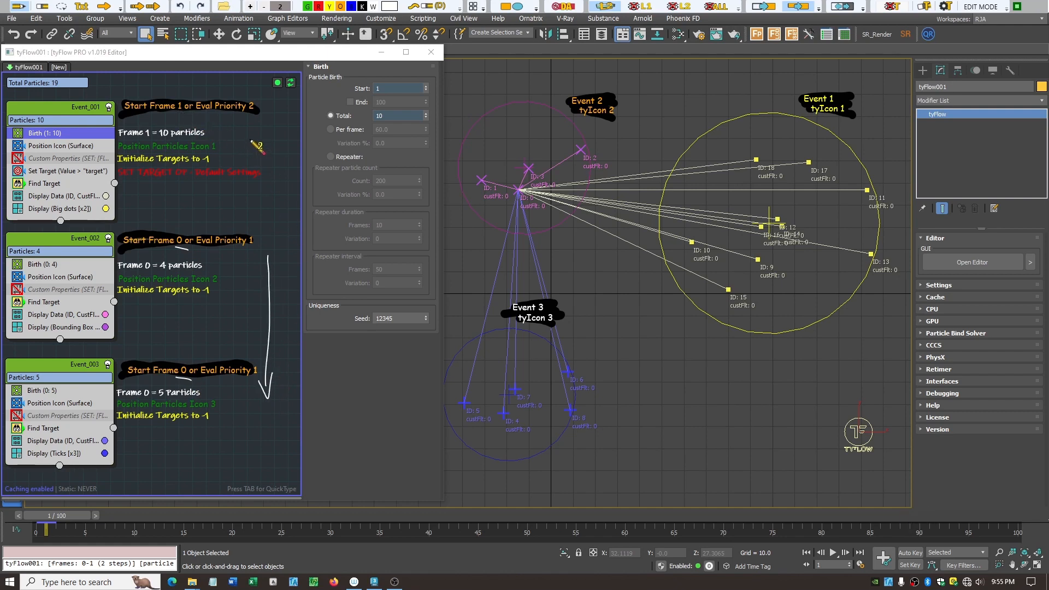
mouse_move(247, 132)
mouse_down()
mouse_move(255, 140)
mouse_move(245, 147)
mouse_up()
drag(533, 198, 535, 190)
drag(152, 113, 252, 114)
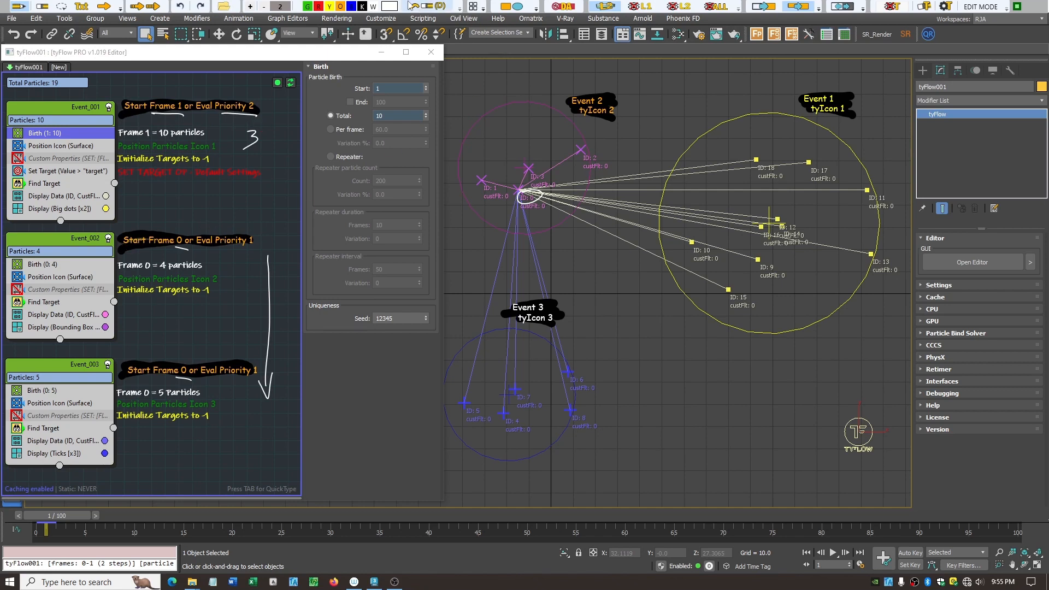
click(429, 7)
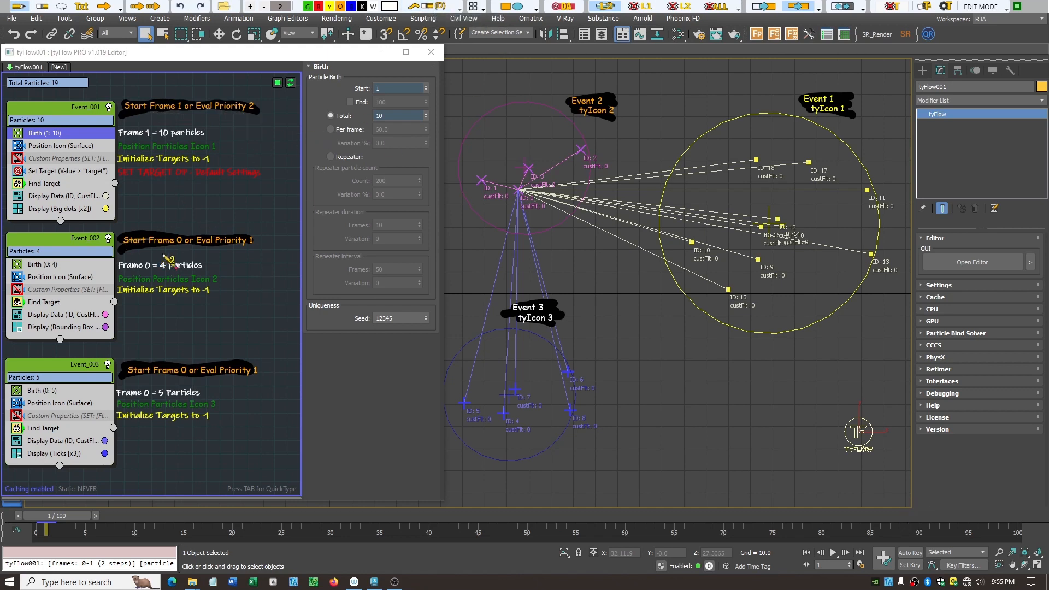
Show the settings of Event_001's Set Target operator and underline its start frame 1 and Eval Priority 2 notes.
click(76, 172)
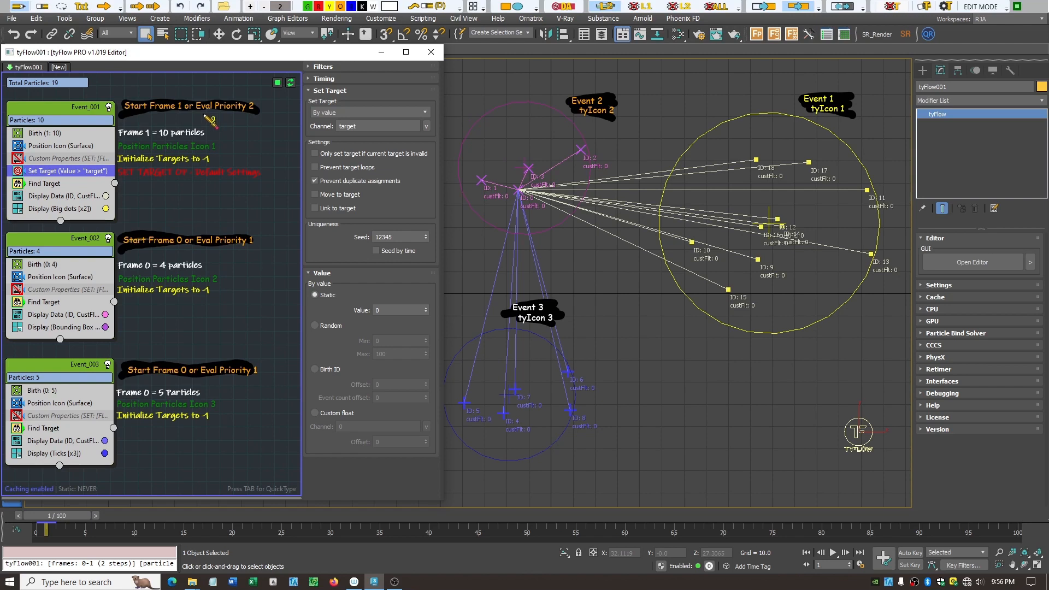
drag(202, 115, 255, 117)
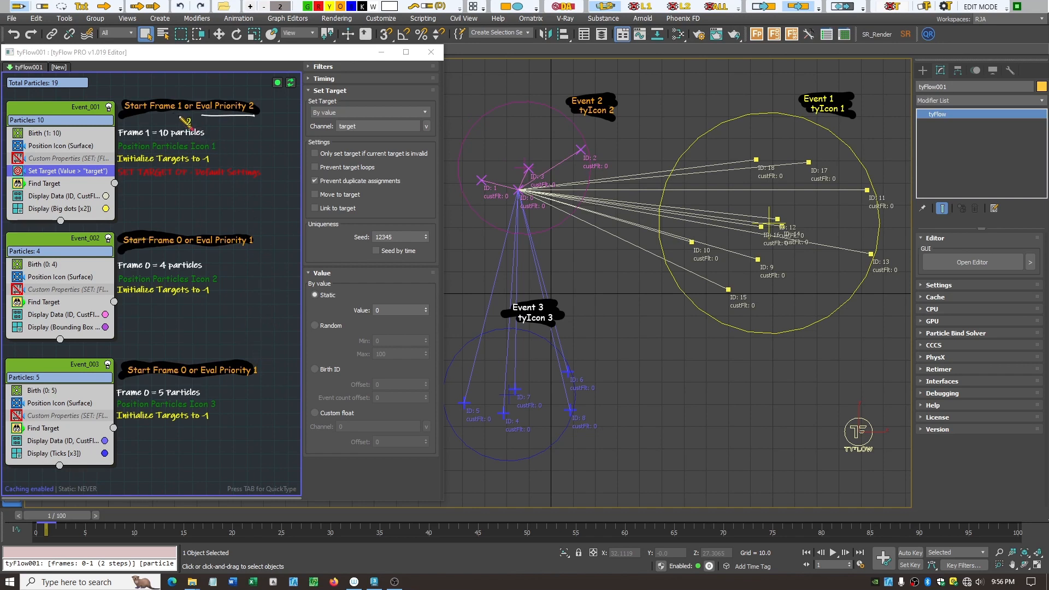
drag(175, 115, 186, 116)
key(Escape)
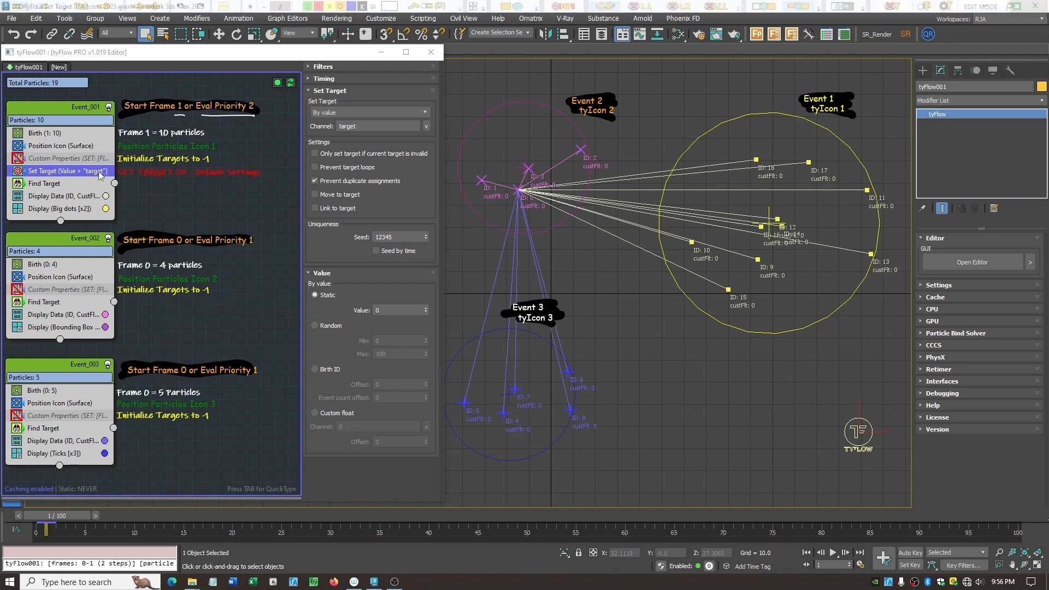
key(Escape)
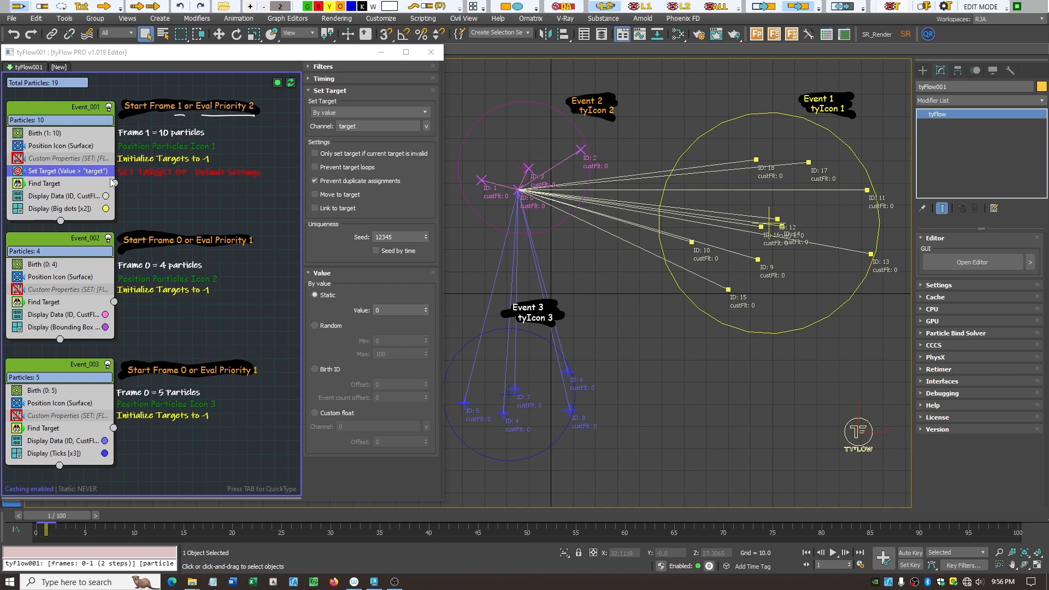
key(Escape)
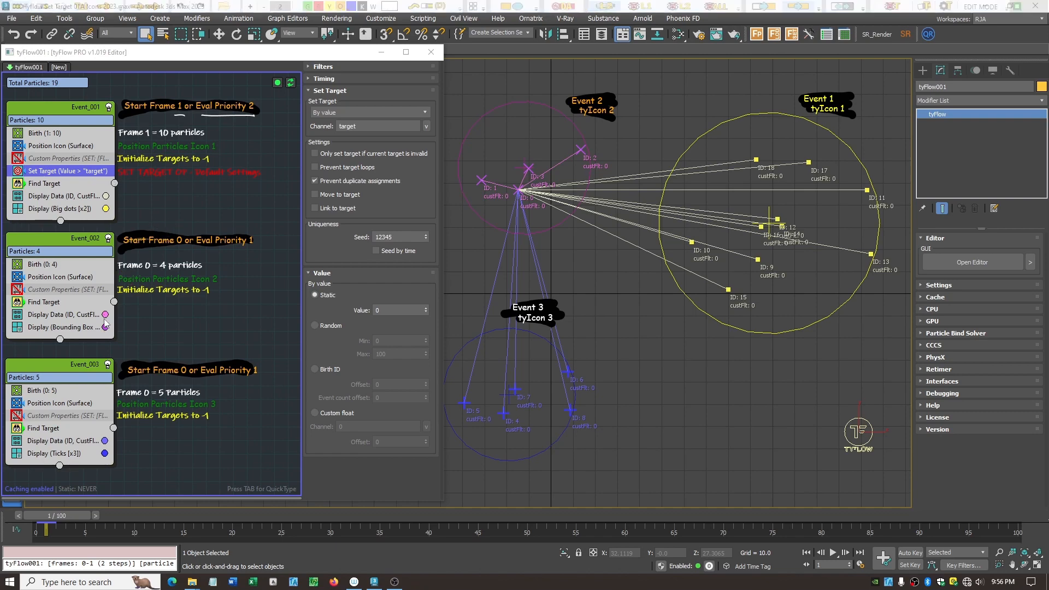
key(Escape)
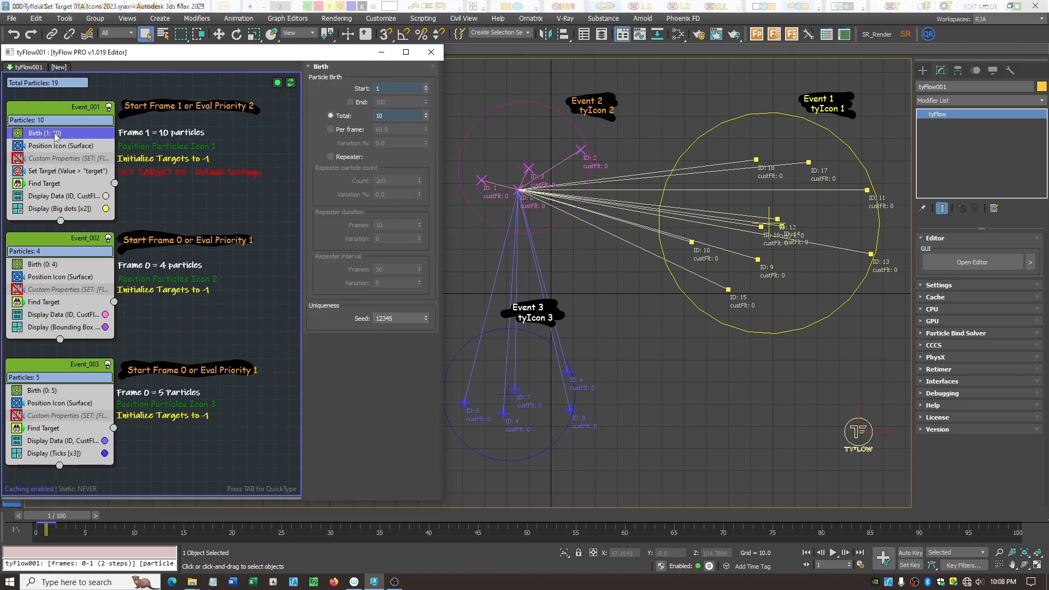
Set the start frame of Event_001's Birth operator to 0.
click(426, 91)
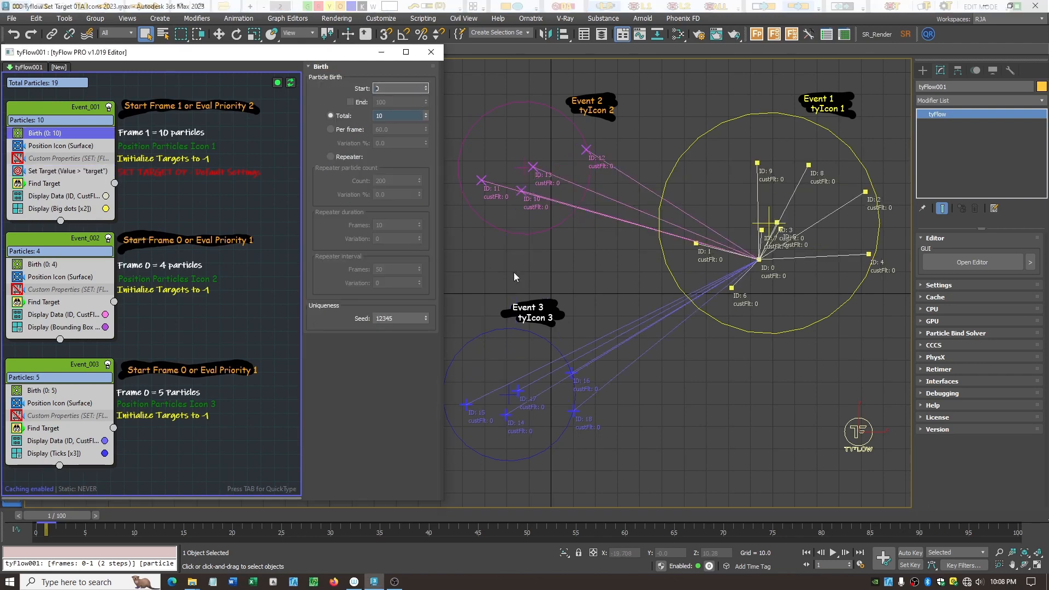
key(F2)
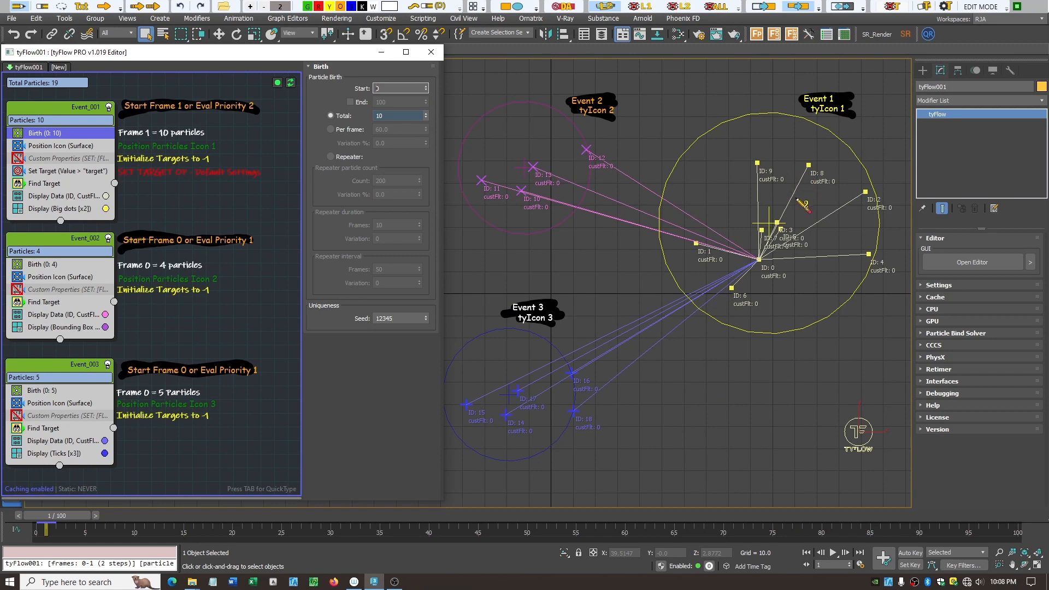
key(Escape)
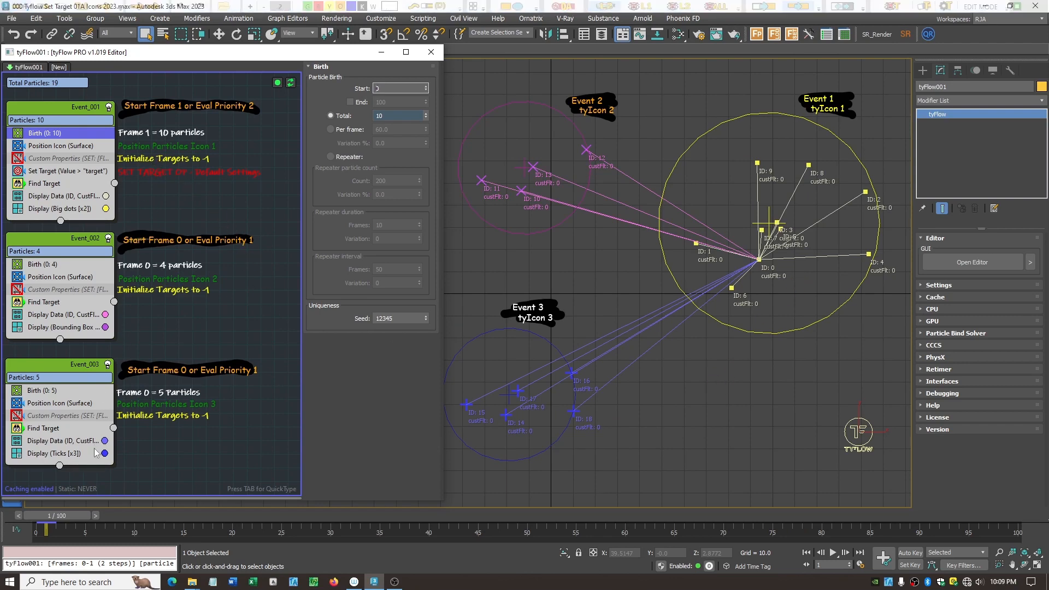
key(ctrl+2)
Change the Set Target mode of Event_001's Set Target operator to Random.
click(43, 171)
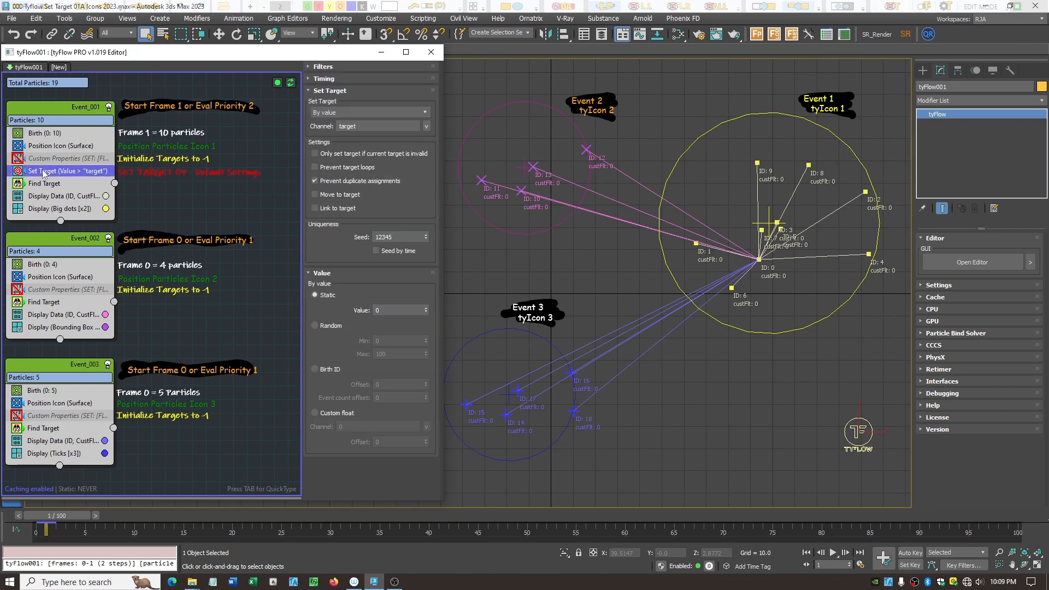
click(422, 112)
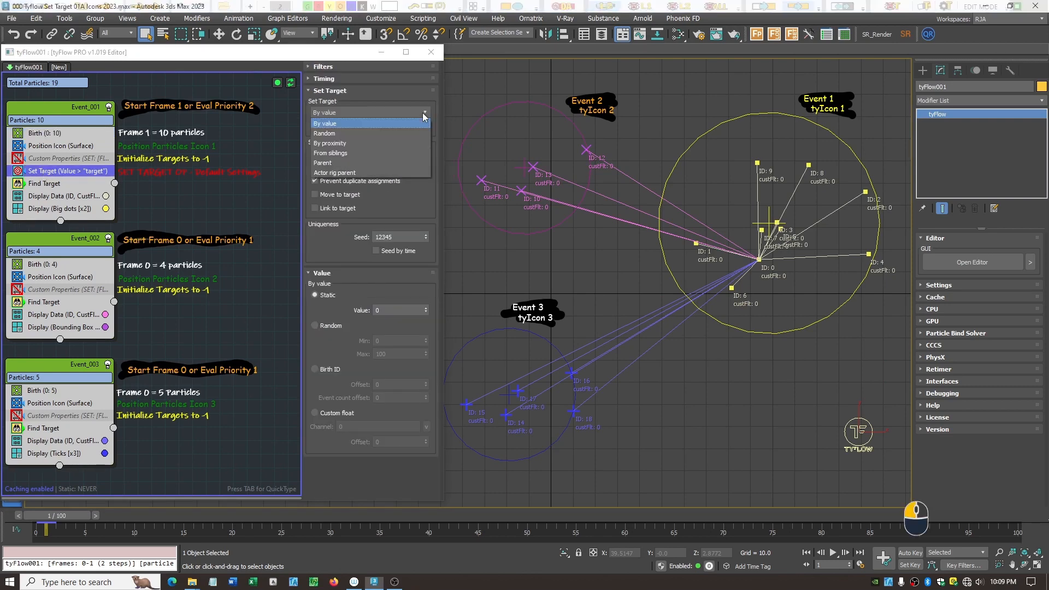
click(350, 136)
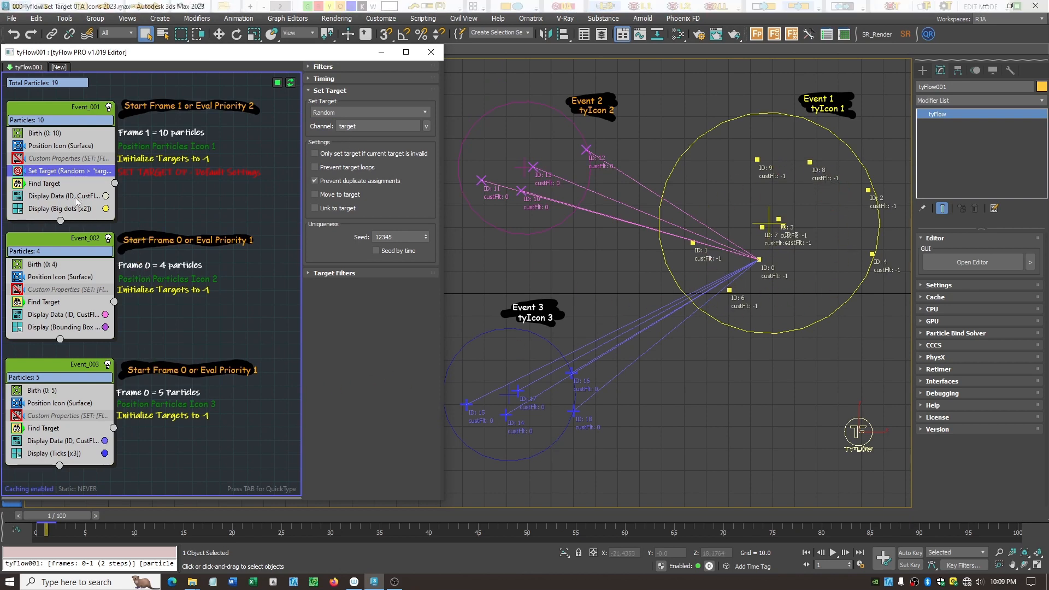
Set the start frame of Event_001's Birth operator to 1 and hide the on-screen notes.
click(42, 134)
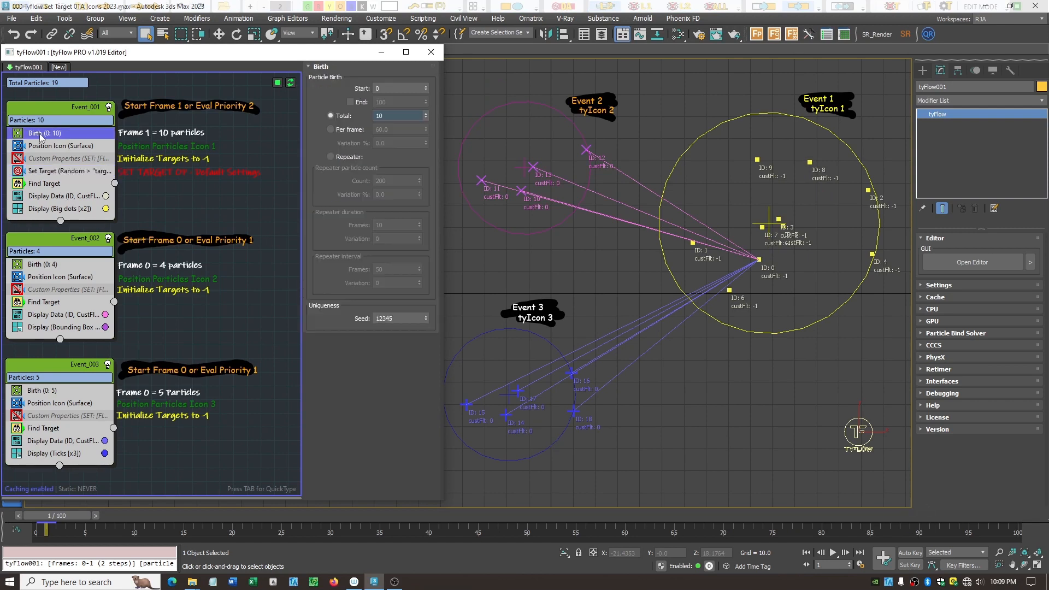
click(425, 86)
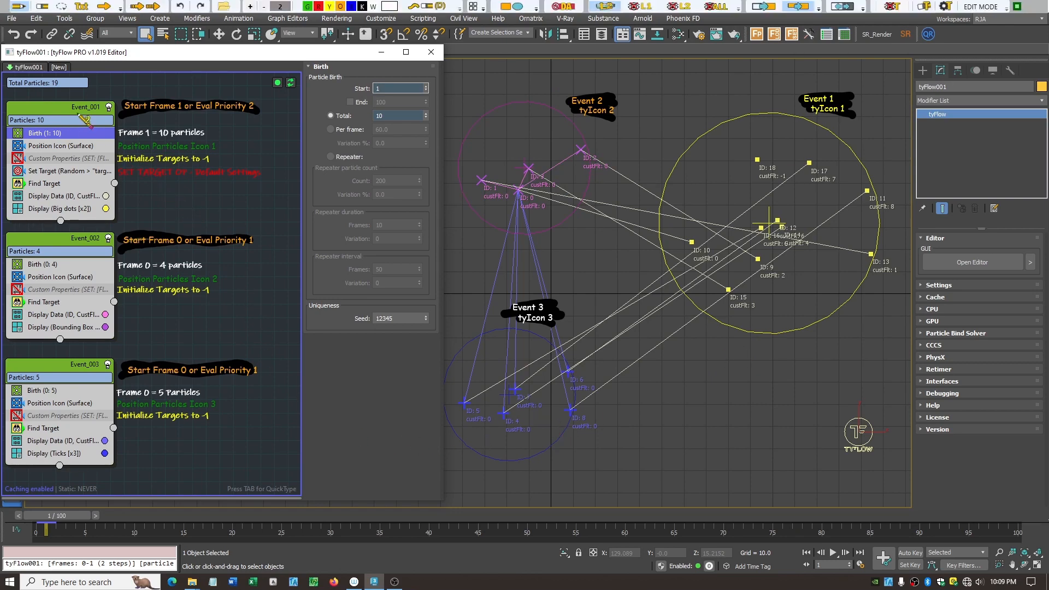
click(709, 6)
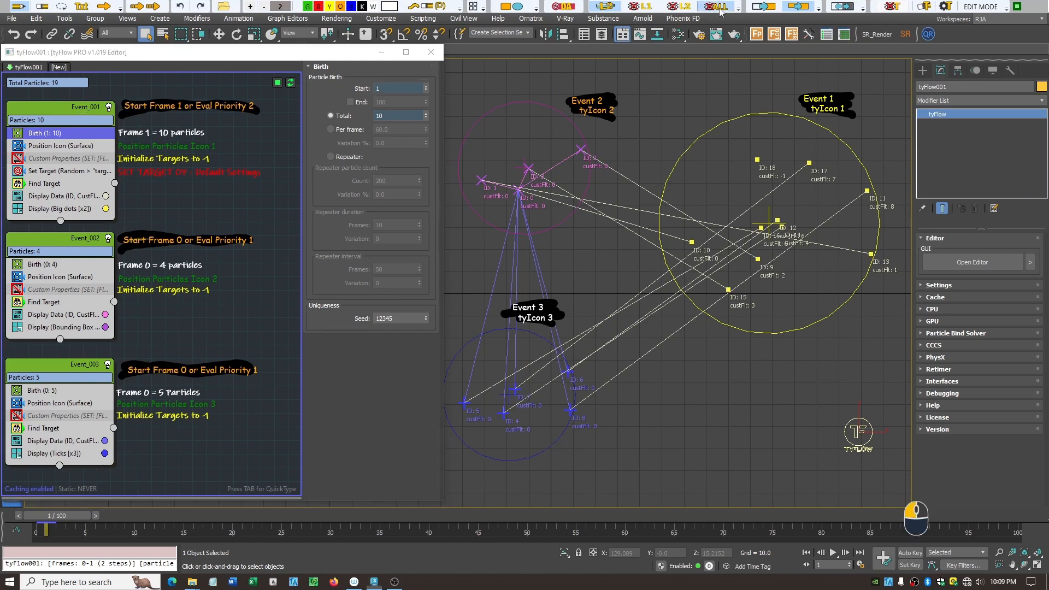
Check the evaluation priority of all three events and set Event_001's evaluation priority to 2.
click(67, 113)
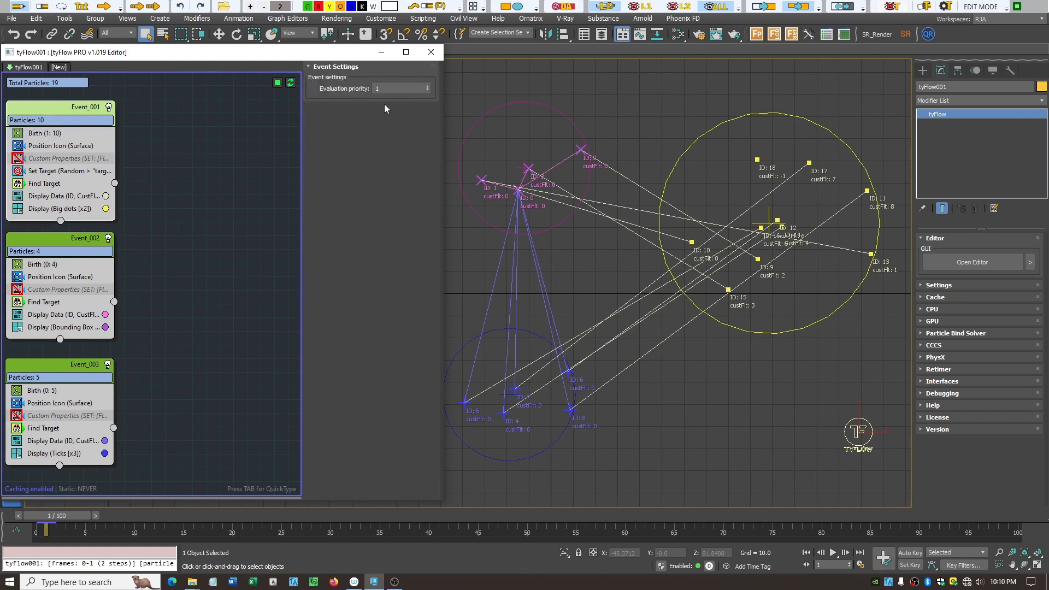
click(73, 241)
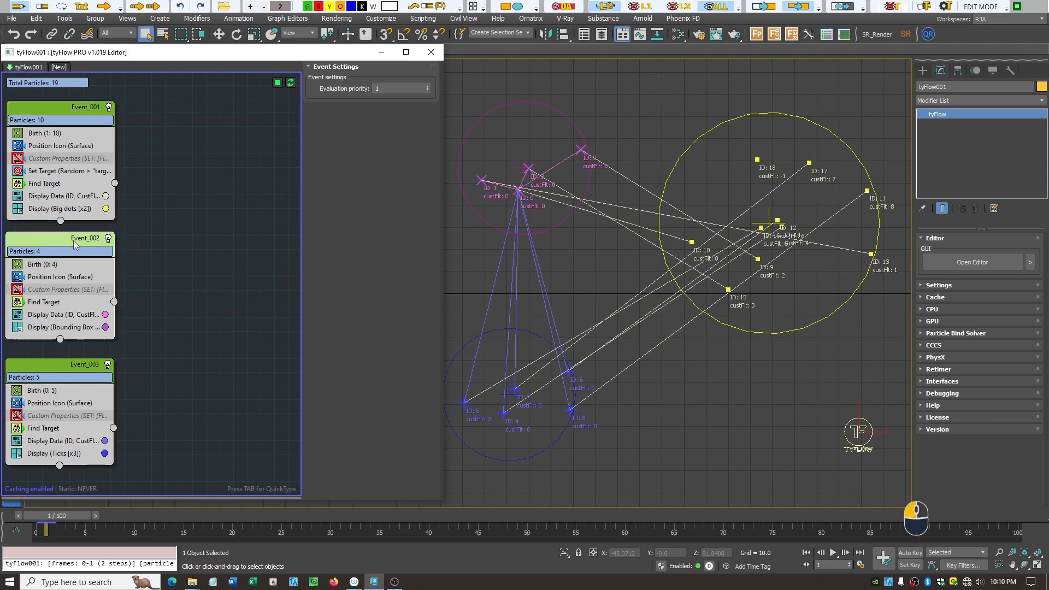
click(69, 365)
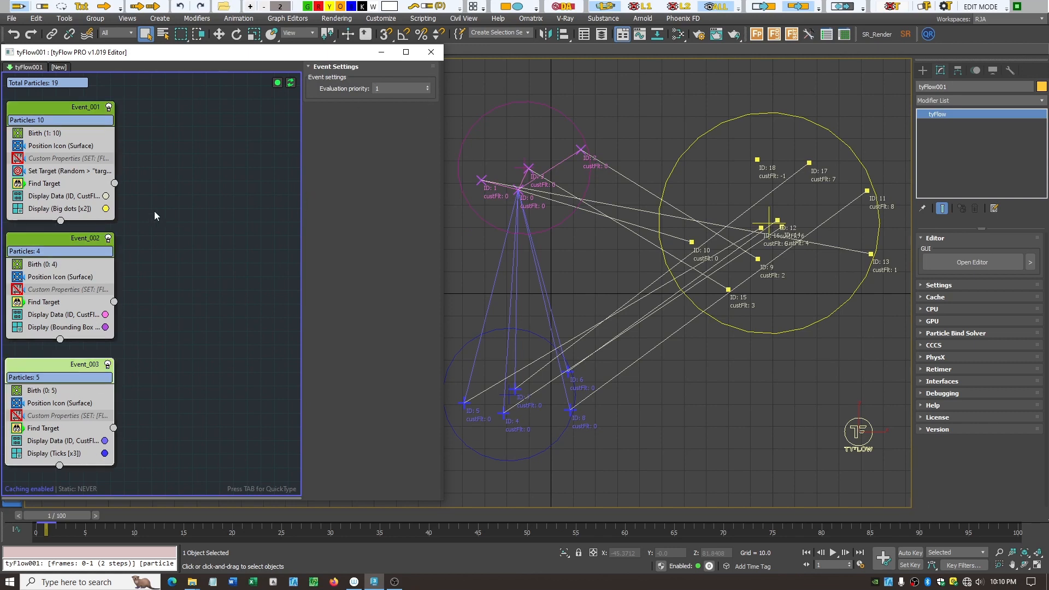
click(68, 107)
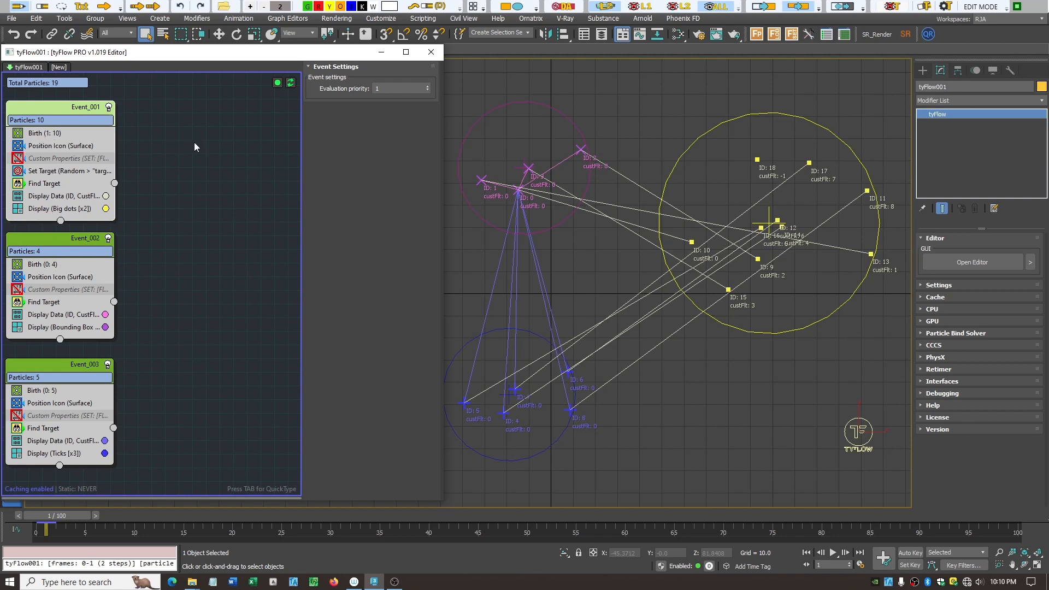
click(428, 85)
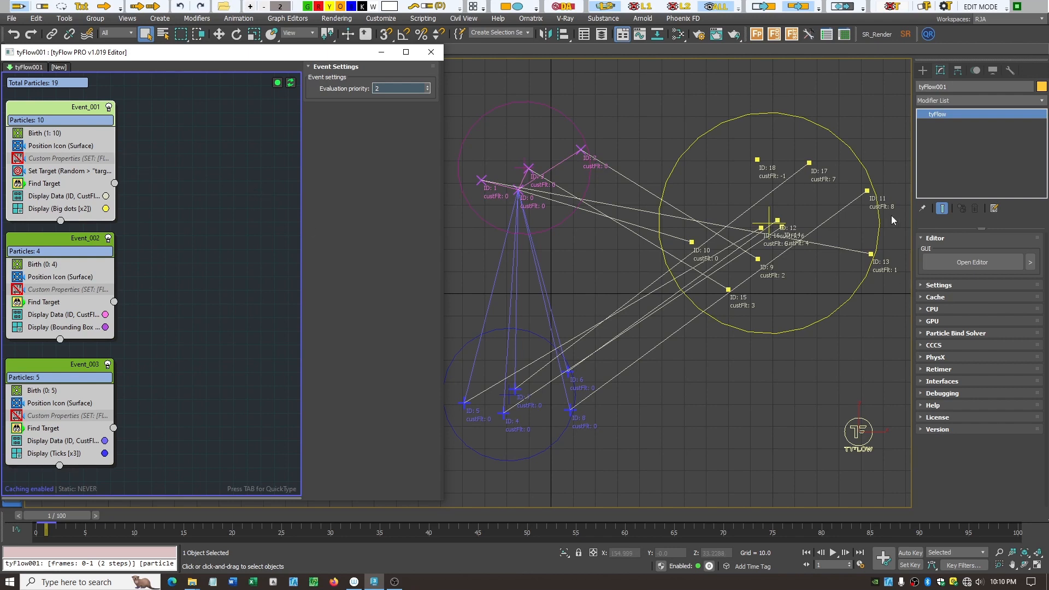
Set the Set Target mode of Event_001's Set Target operator to By value.
click(61, 162)
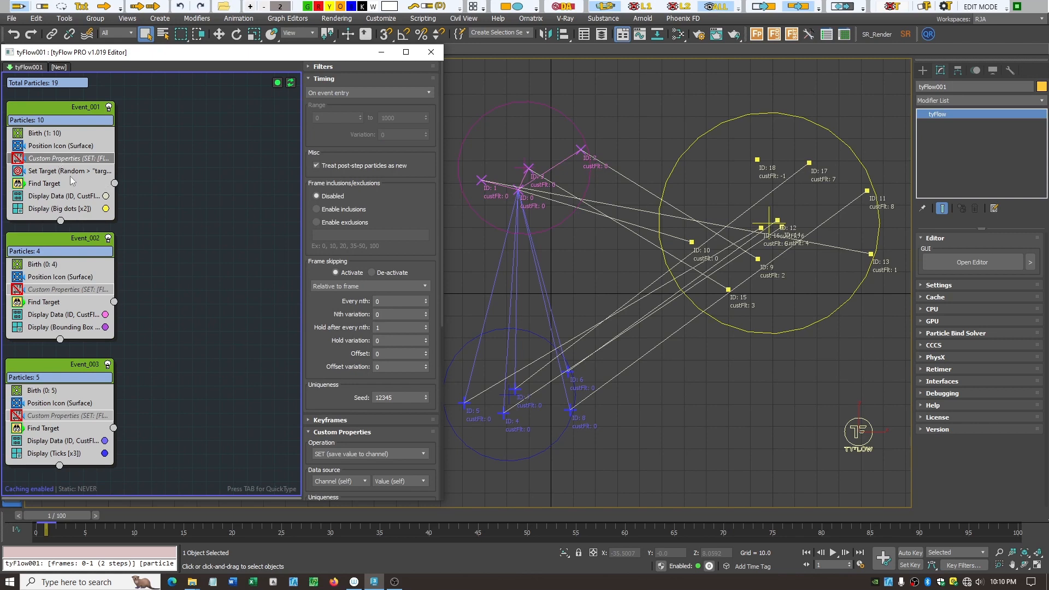
click(66, 171)
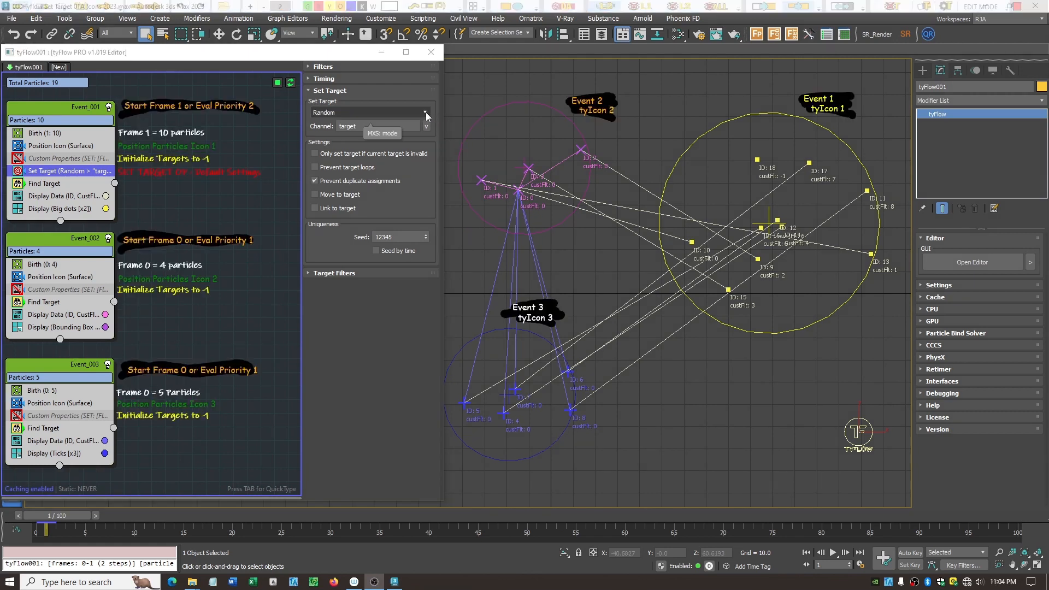
click(426, 112)
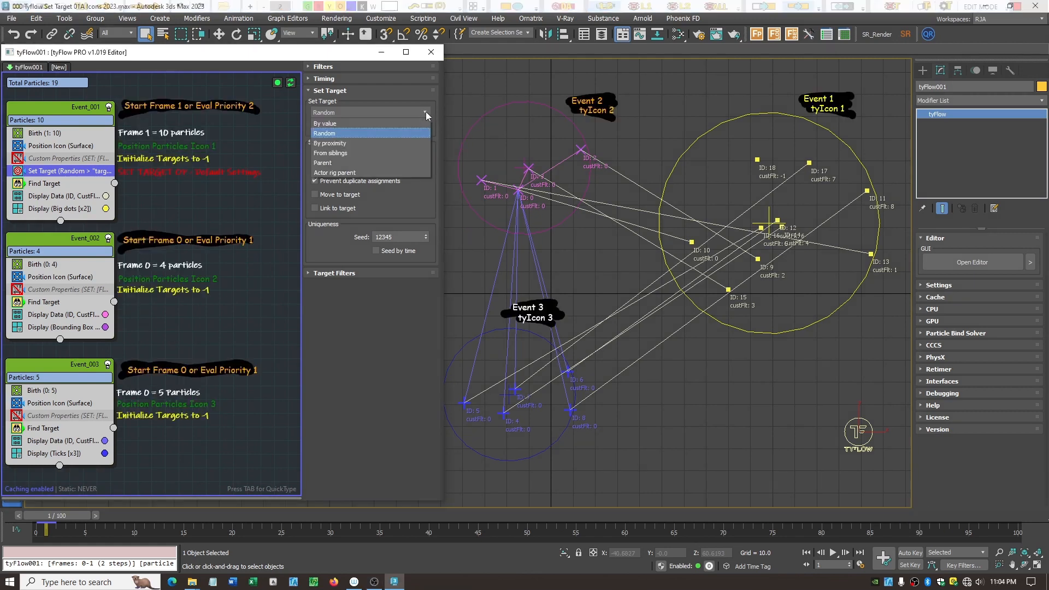
click(370, 123)
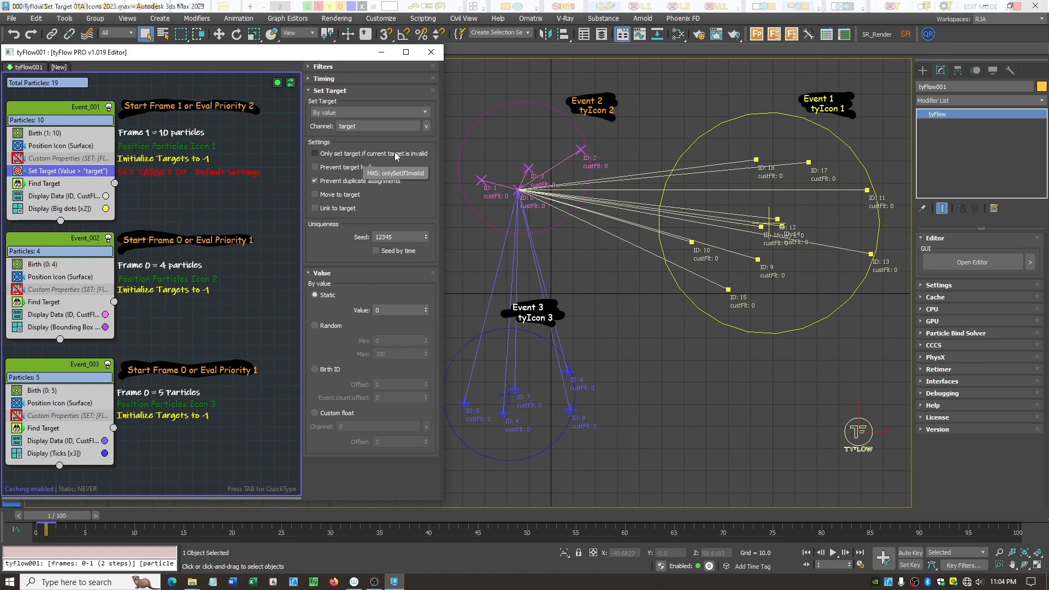
Circle the shared target particle, label it #0, point arrows at the By value mode and static value, and erase the markings.
click(523, 194)
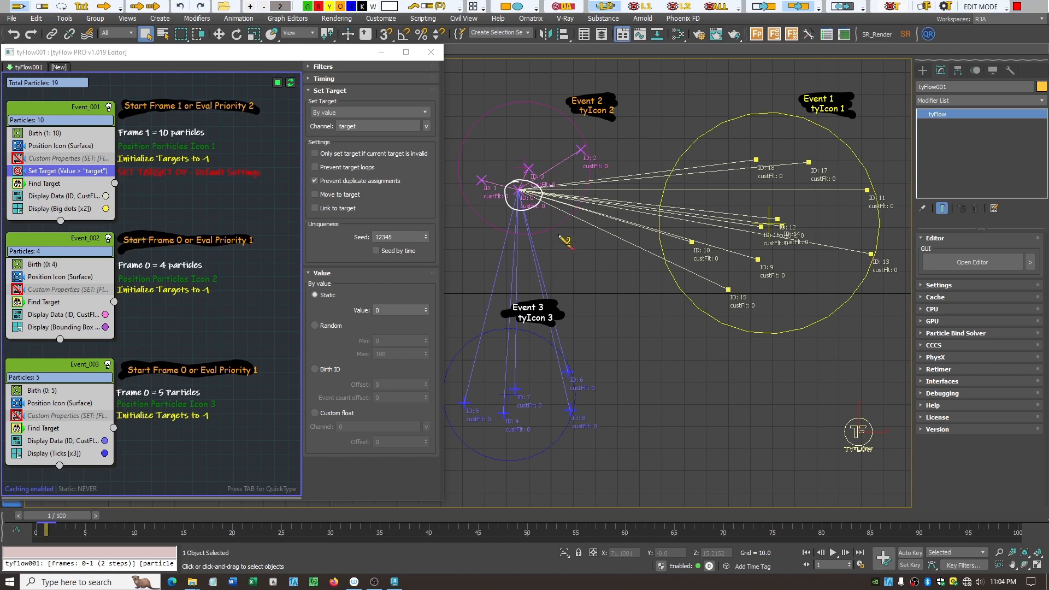
mouse_move(556, 236)
mouse_down()
mouse_move(554, 249)
mouse_move(563, 240)
mouse_up()
drag(551, 245, 577, 245)
mouse_move(447, 112)
mouse_down()
mouse_move(474, 110)
mouse_move(460, 116)
mouse_up()
mouse_move(447, 311)
mouse_down()
mouse_move(469, 308)
mouse_move(453, 314)
mouse_up()
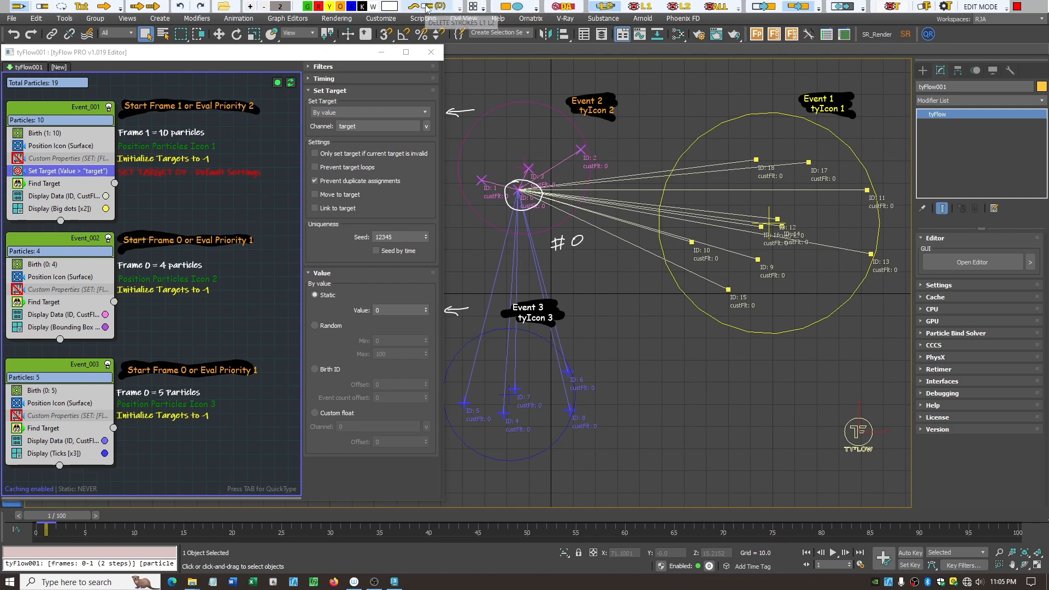
click(430, 8)
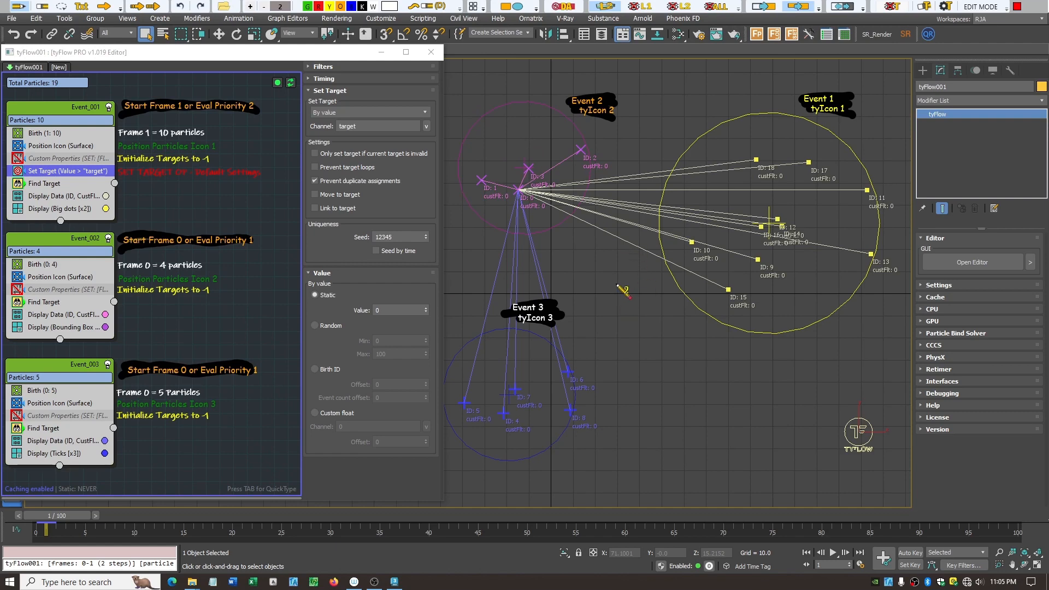
key(Escape)
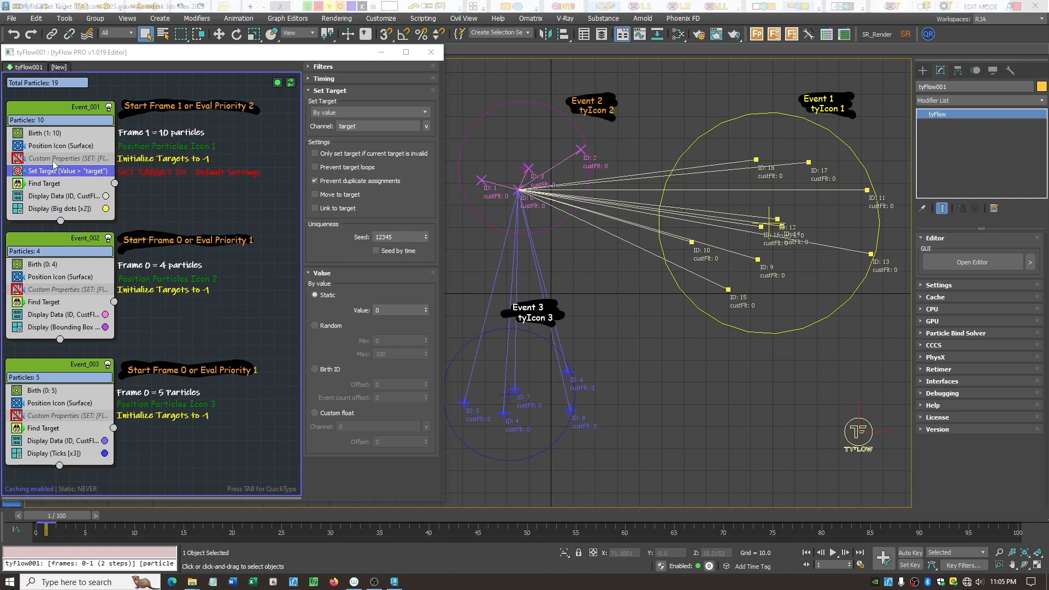
Enable Event_001's Custom Properties operator, mark its float mode, target channel and value with arrows, and handwrite -1 in the viewport.
click(17, 159)
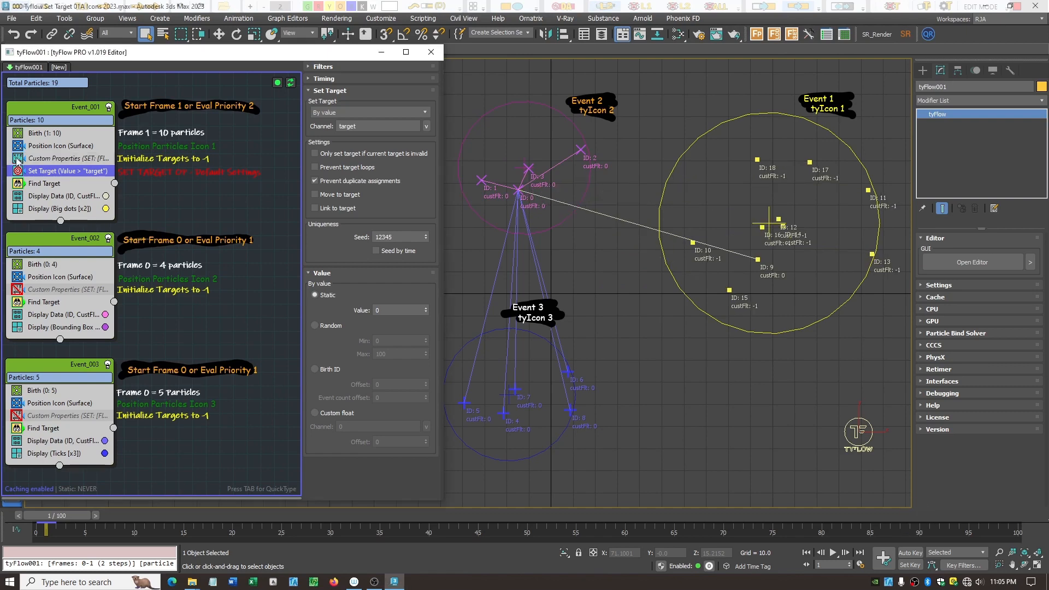
click(58, 159)
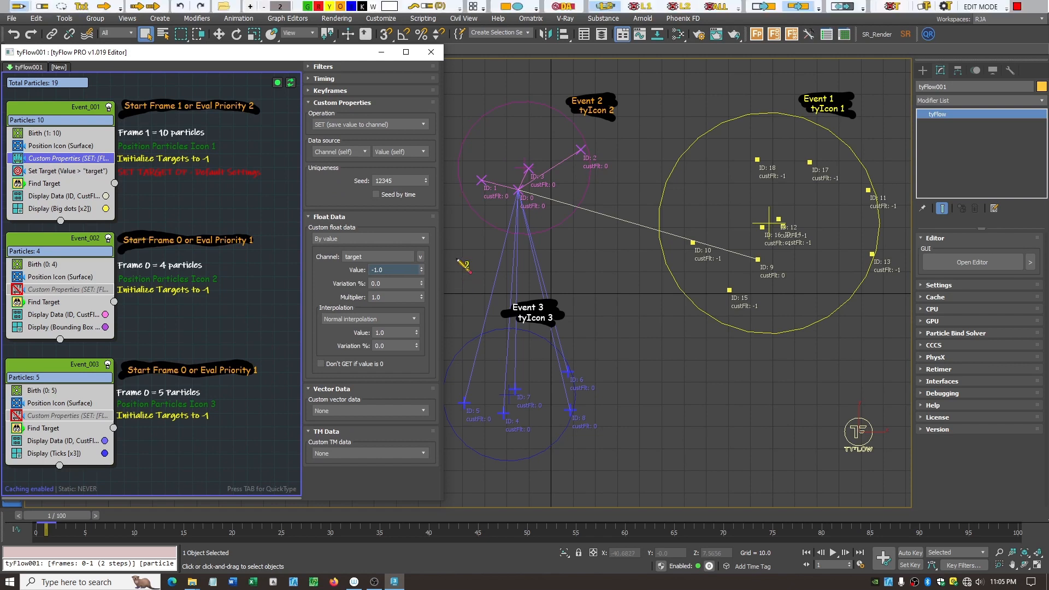
mouse_move(448, 266)
mouse_down()
mouse_move(469, 265)
mouse_move(458, 271)
mouse_move(468, 251)
mouse_move(458, 257)
mouse_up()
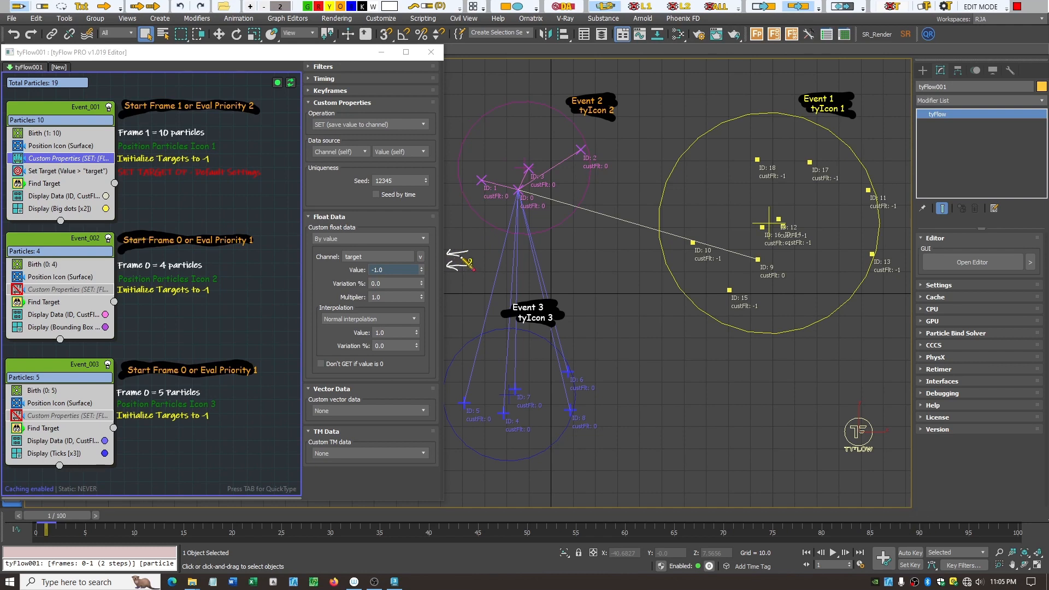
drag(449, 237, 467, 237)
drag(455, 233, 455, 240)
drag(582, 268, 598, 280)
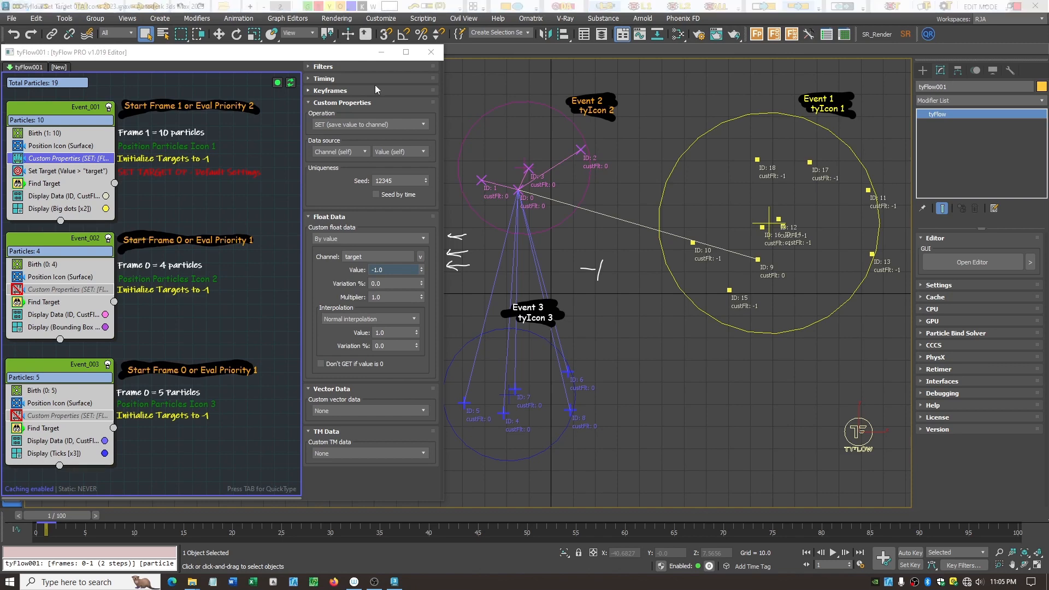
Enable the Custom Properties operators of Event_002 and Event_003.
click(18, 290)
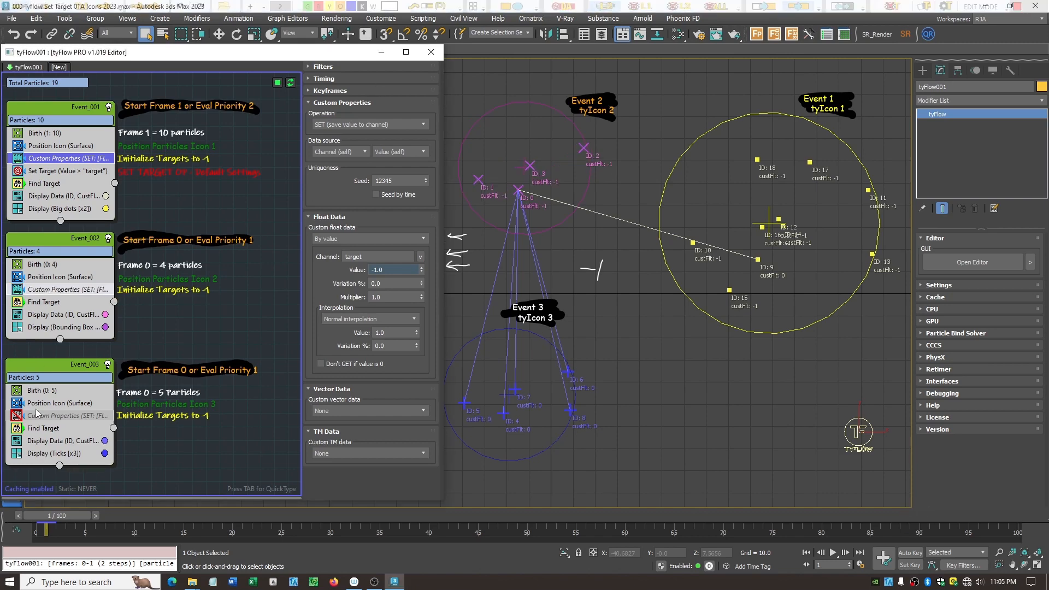
click(19, 416)
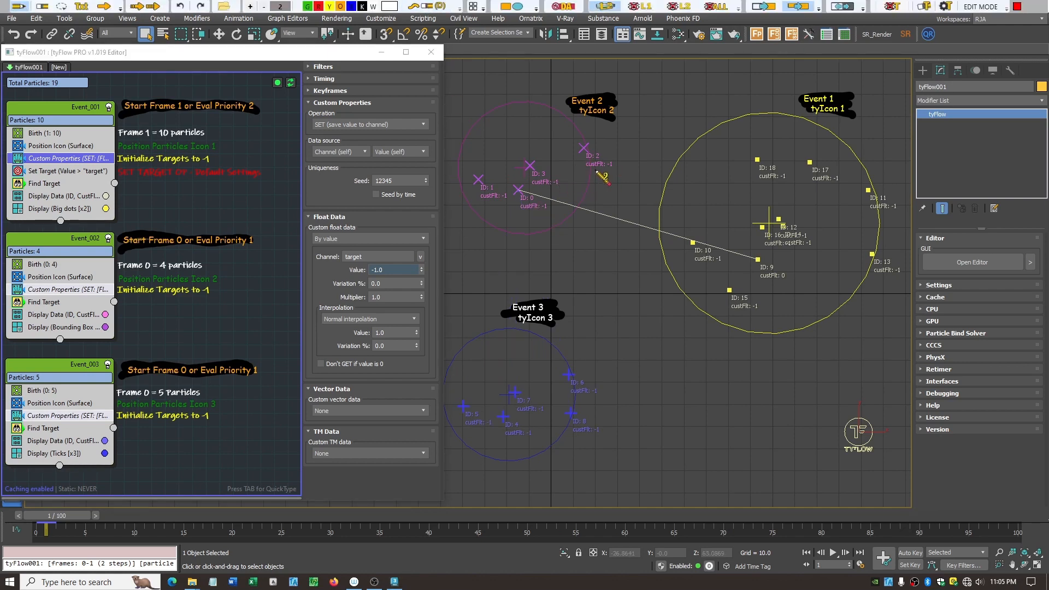
Underline the custFlt labels of particles 2, 0, 6, 8 and 9 in the viewport.
drag(590, 171, 611, 170)
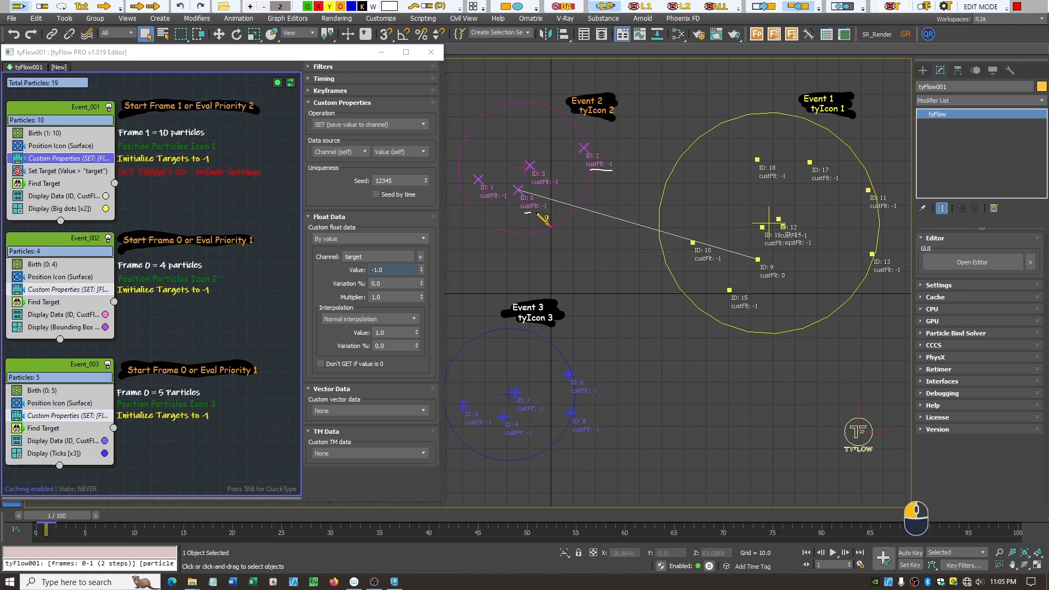
drag(525, 213, 547, 214)
drag(579, 398, 594, 398)
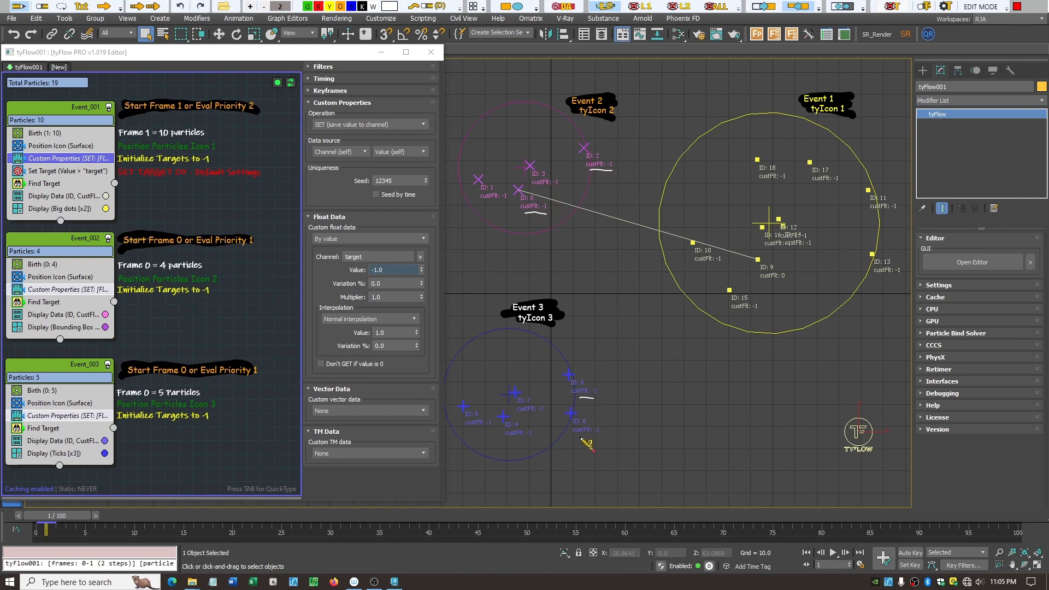
drag(580, 438, 593, 439)
drag(761, 280, 800, 280)
key(Escape)
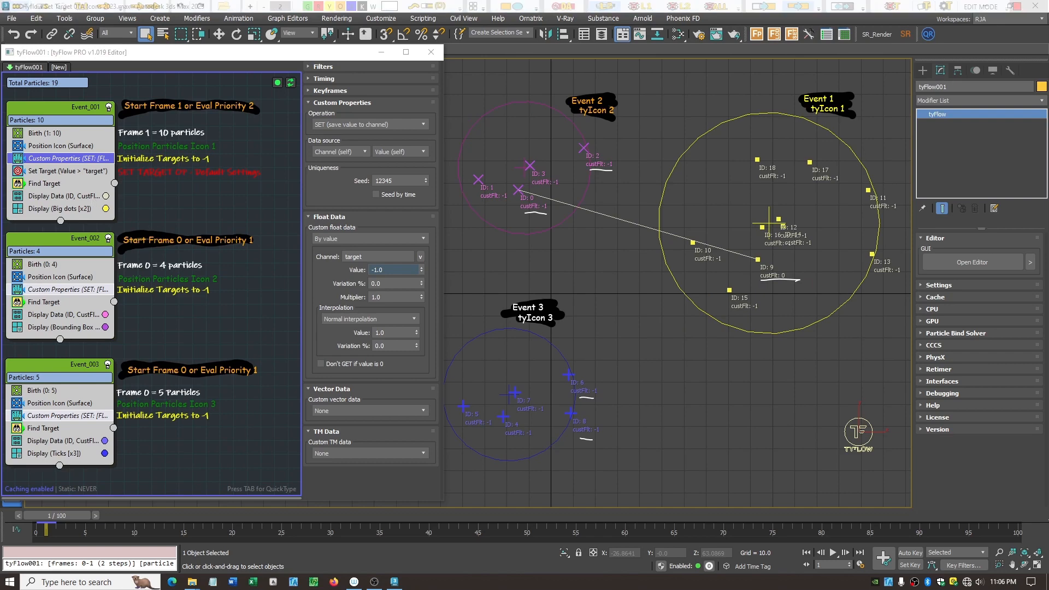
Disable Event_001's Set Target operator, erase the underlines, and enable the operator again.
click(18, 171)
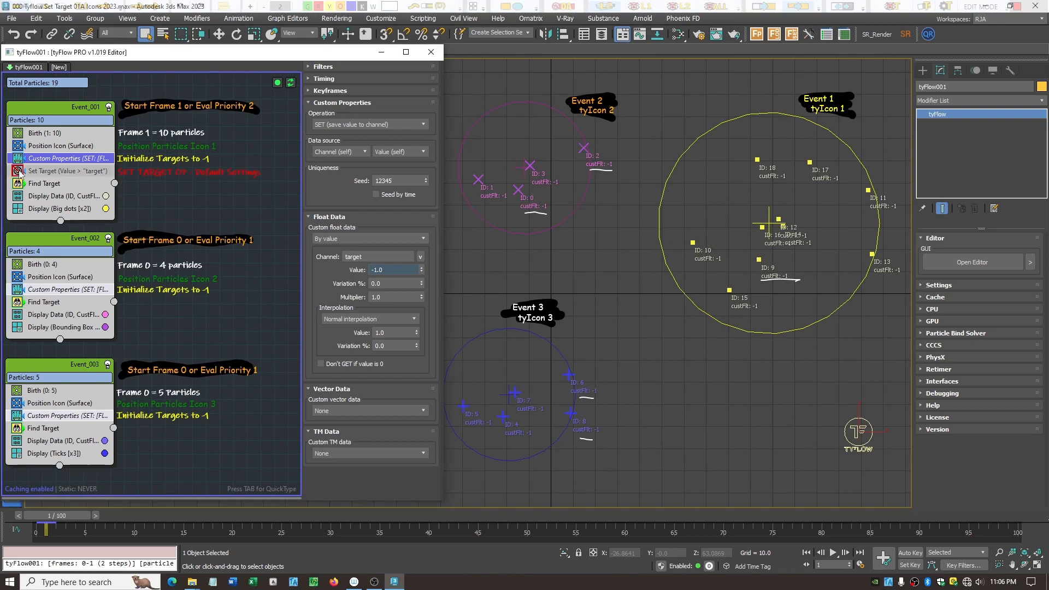
key(Escape)
key(F9)
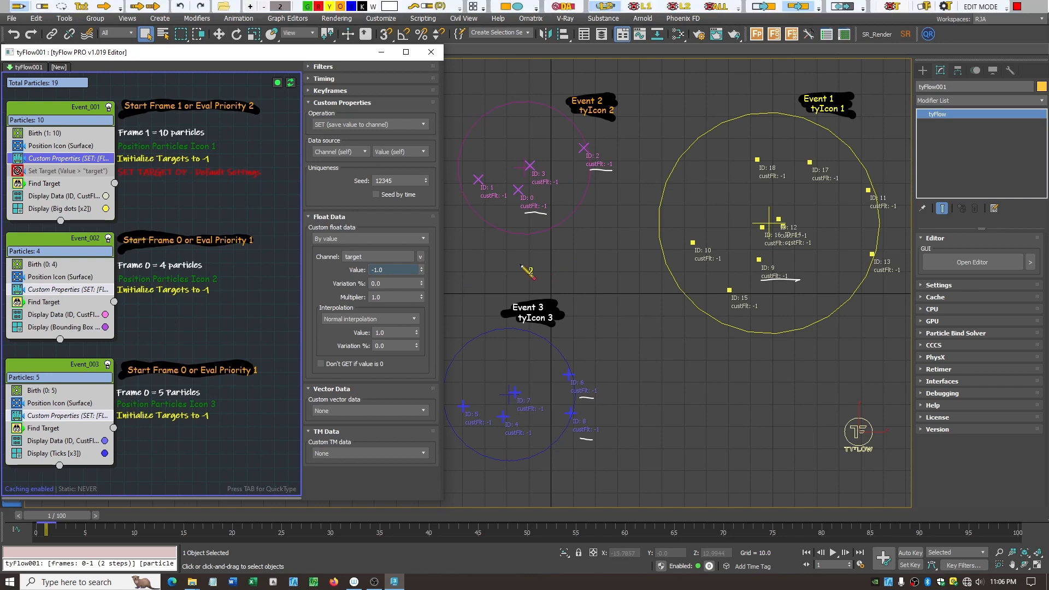
click(439, 8)
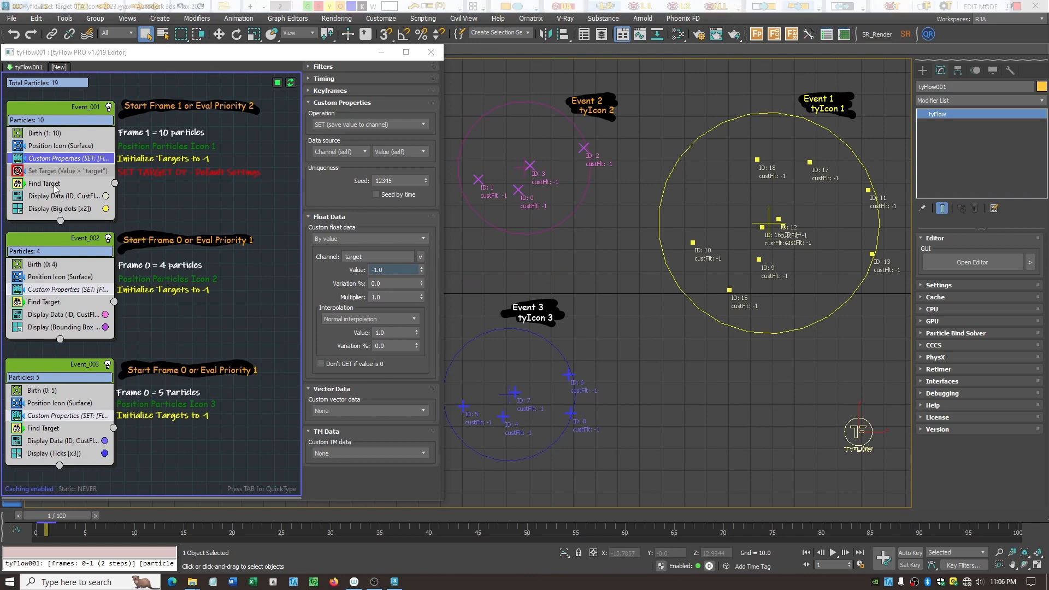
click(17, 171)
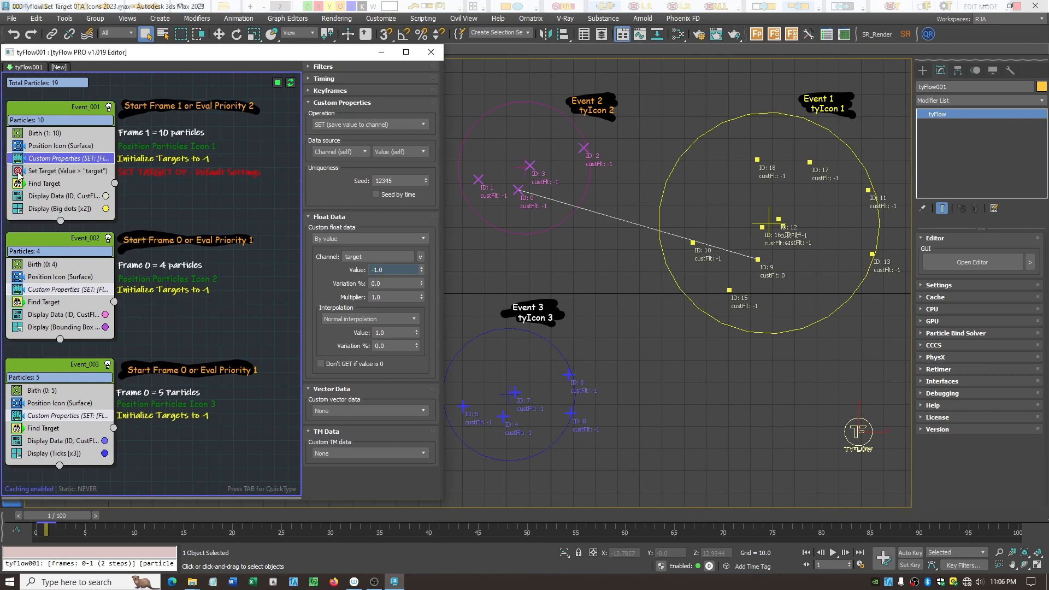
Scrub the timeline and turn off Prevent duplicate assignments in Event_001's Set Target operator.
click(68, 171)
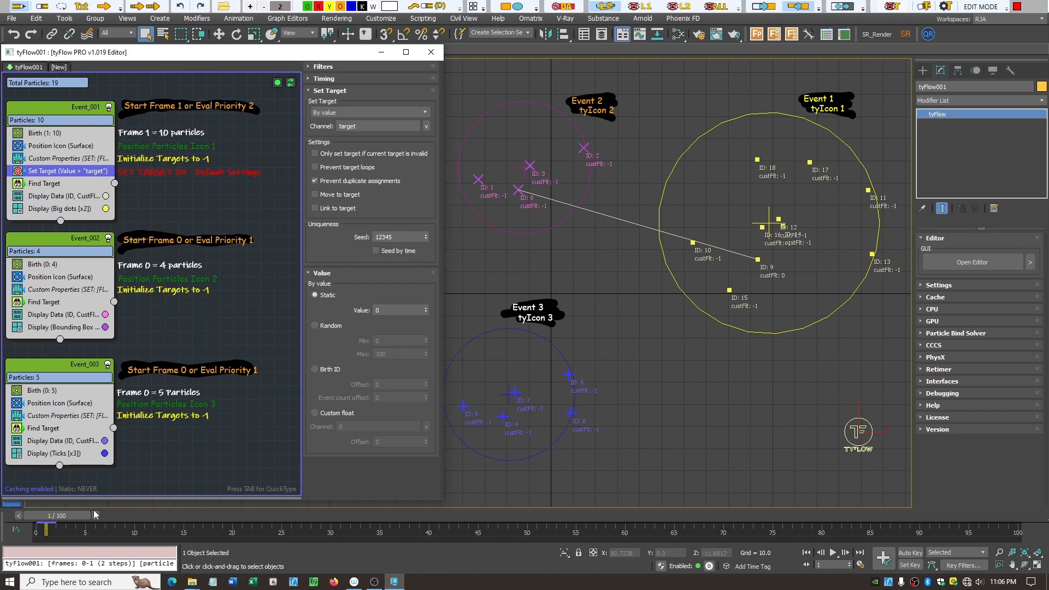
drag(75, 519, 74, 490)
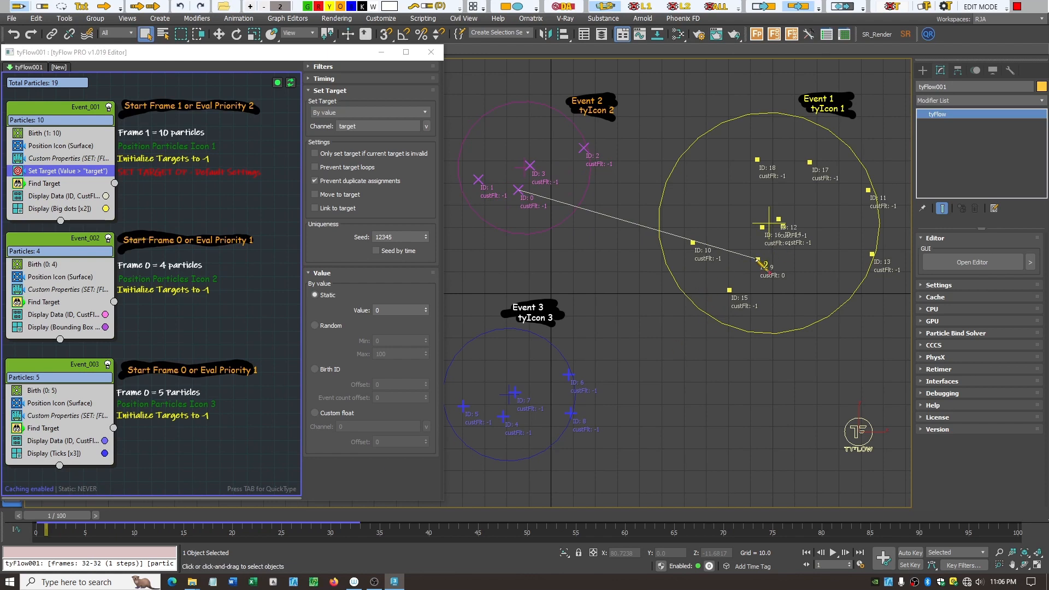
click(315, 181)
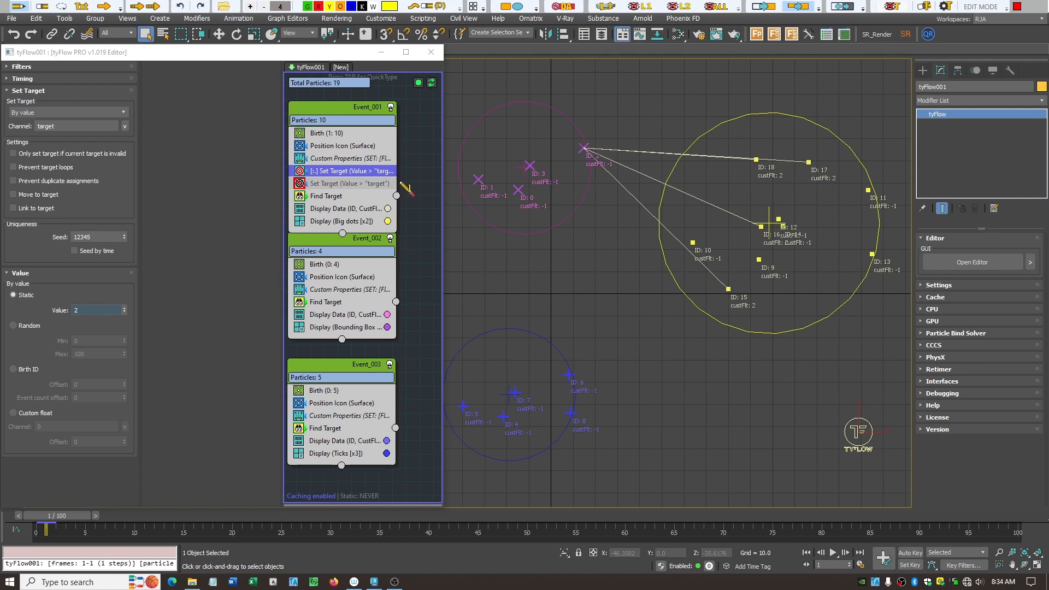
Cover the viewport with a blank board and place the prepared text notes explaining the event-entry targets and the non-valid -1 target.
click(843, 8)
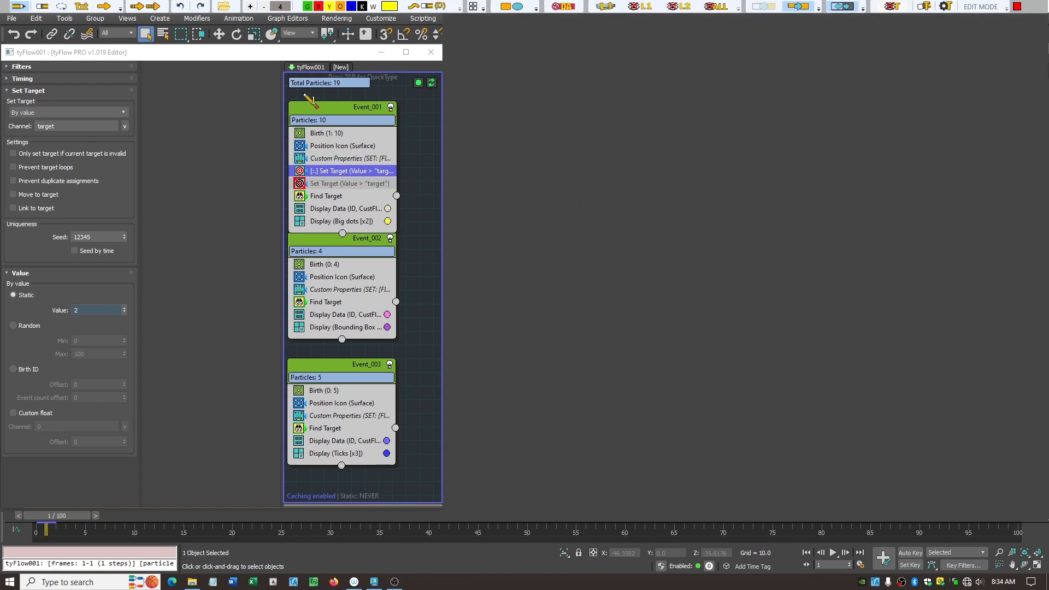
click(82, 6)
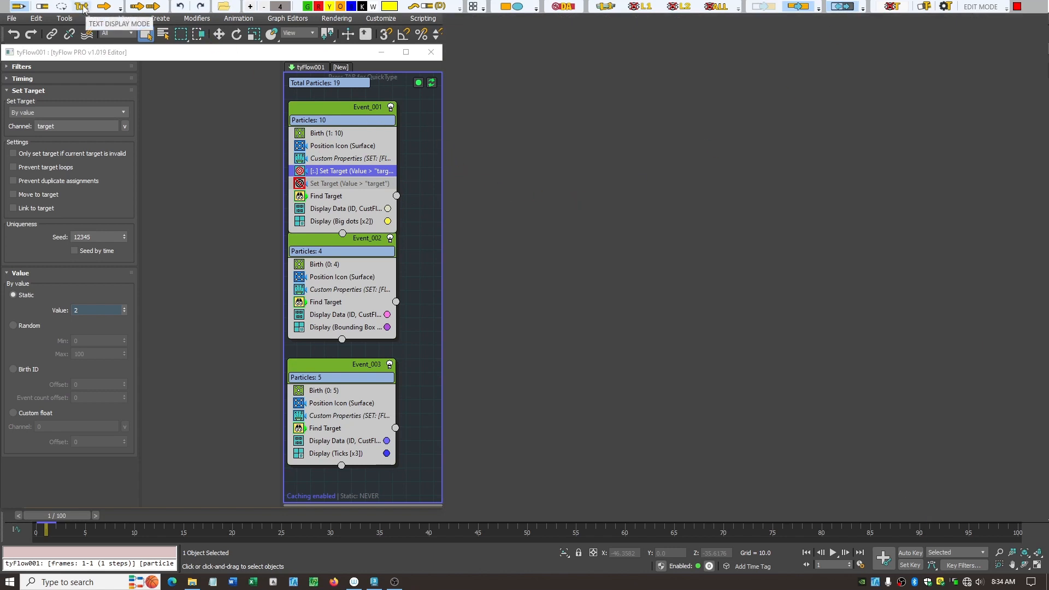
click(452, 157)
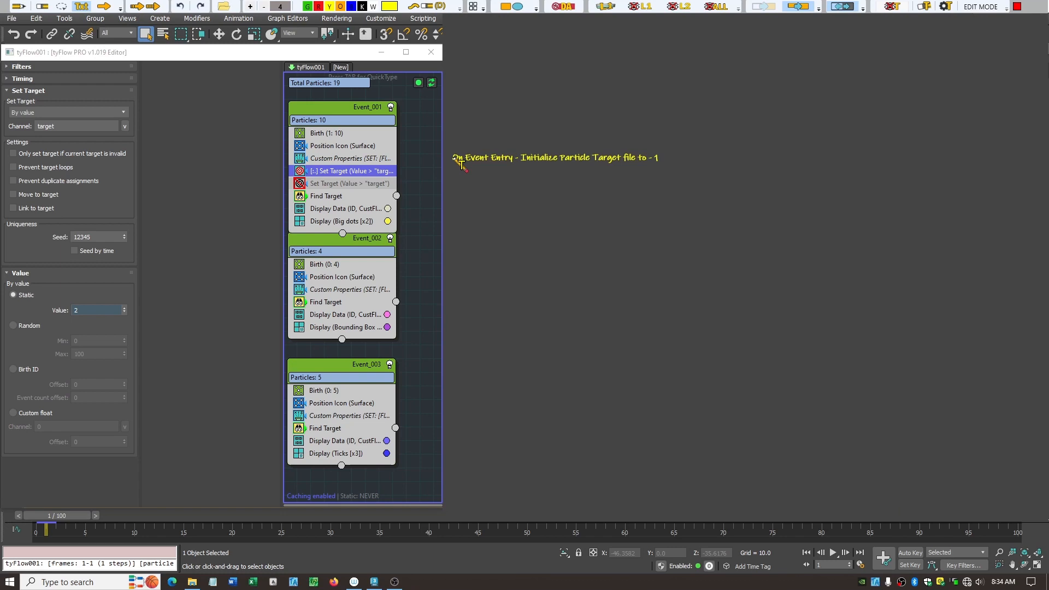
click(684, 157)
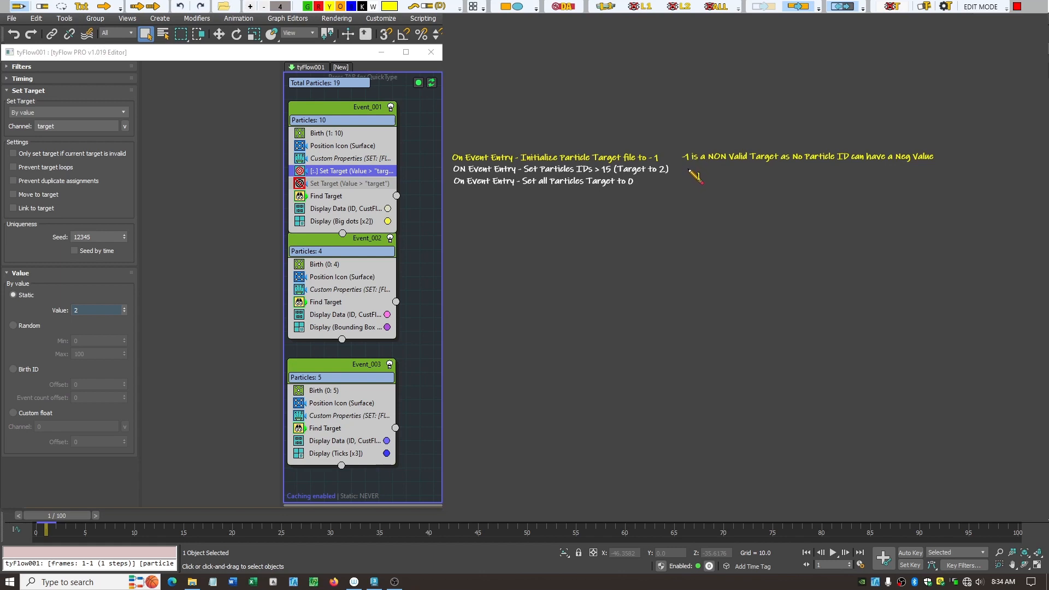
Mark the two Set notes, the By value mode and the "Only set target if current target is invalid" option, and erase all strokes and notes.
mouse_move(690, 170)
mouse_down()
mouse_move(702, 168)
mouse_move(667, 186)
mouse_up()
mouse_move(45, 102)
mouse_down()
mouse_move(13, 134)
mouse_move(41, 102)
mouse_up()
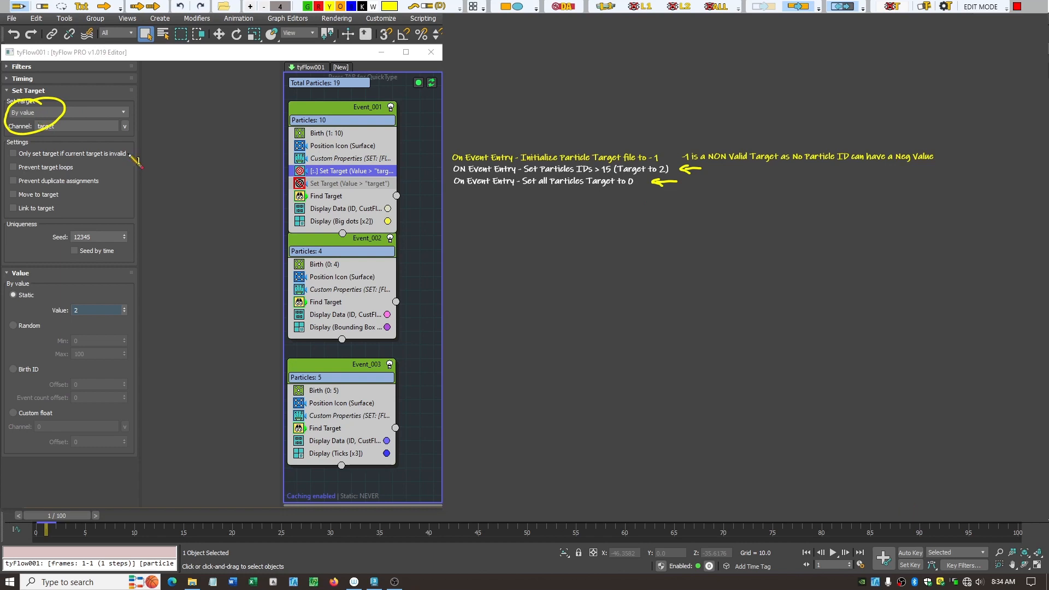
mouse_move(140, 154)
mouse_down()
mouse_move(173, 159)
mouse_move(140, 152)
mouse_move(147, 158)
mouse_up()
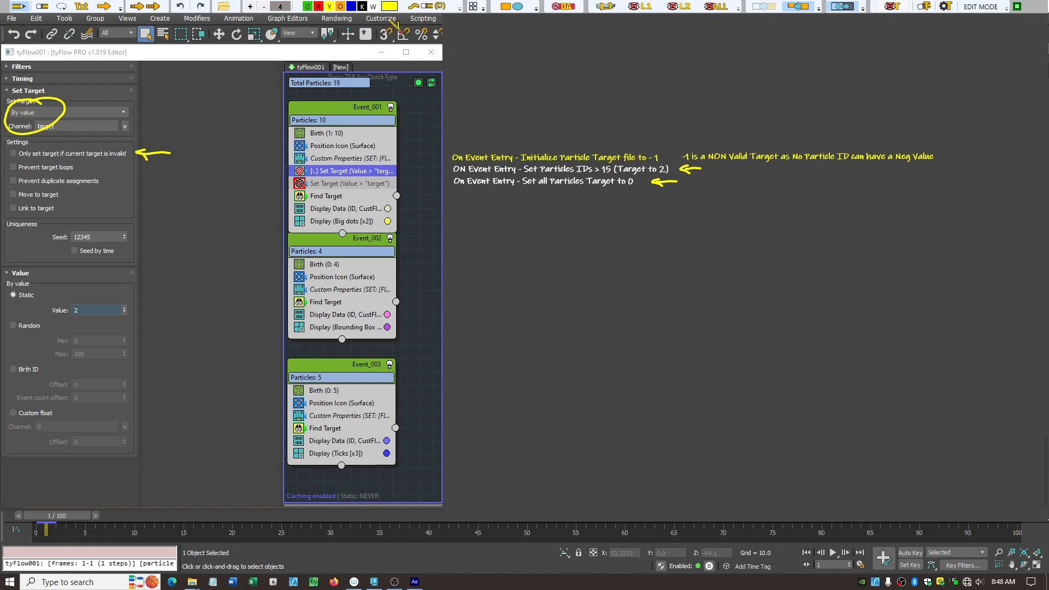
click(428, 6)
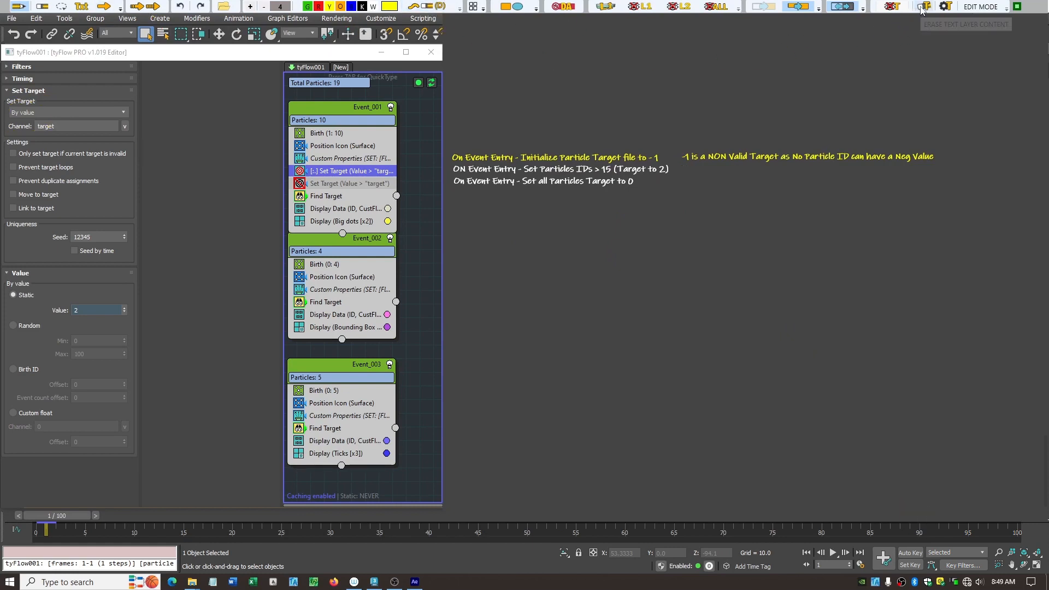
click(892, 7)
Circle the By value mode, handwrite "A VALUE INTO TARGET FILE" on the blank board, and box the Value settings.
mouse_move(54, 112)
mouse_down()
mouse_move(41, 128)
mouse_move(22, 100)
mouse_move(52, 107)
mouse_up()
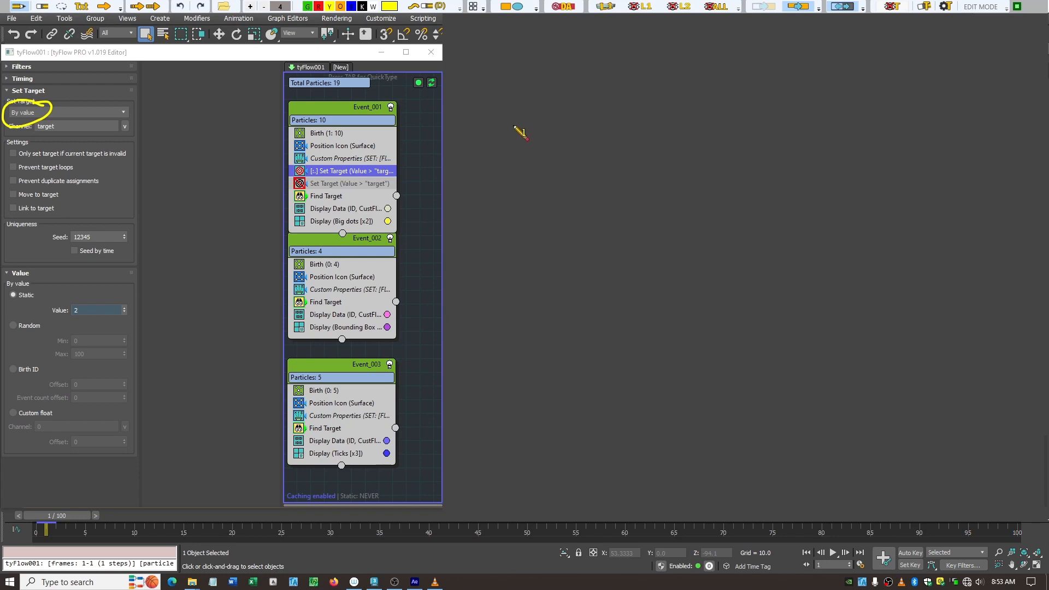
mouse_move(514, 127)
mouse_down()
mouse_move(615, 111)
mouse_move(644, 91)
mouse_move(640, 109)
mouse_move(814, 82)
mouse_move(899, 87)
mouse_move(965, 71)
mouse_move(971, 82)
mouse_up()
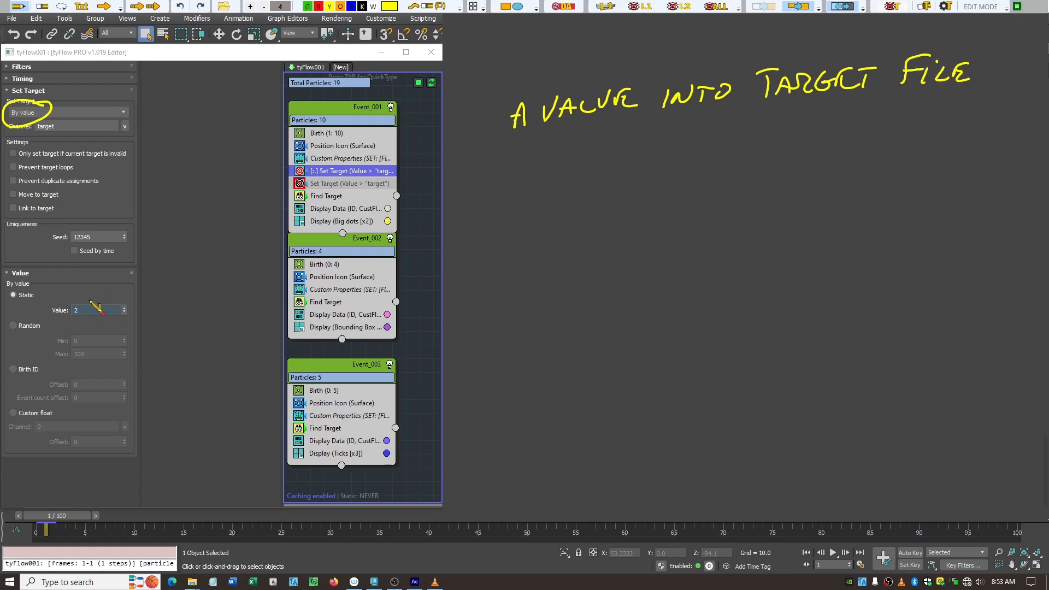
mouse_move(7, 277)
mouse_down()
mouse_move(6, 437)
mouse_move(146, 442)
mouse_move(143, 270)
mouse_move(8, 273)
mouse_up()
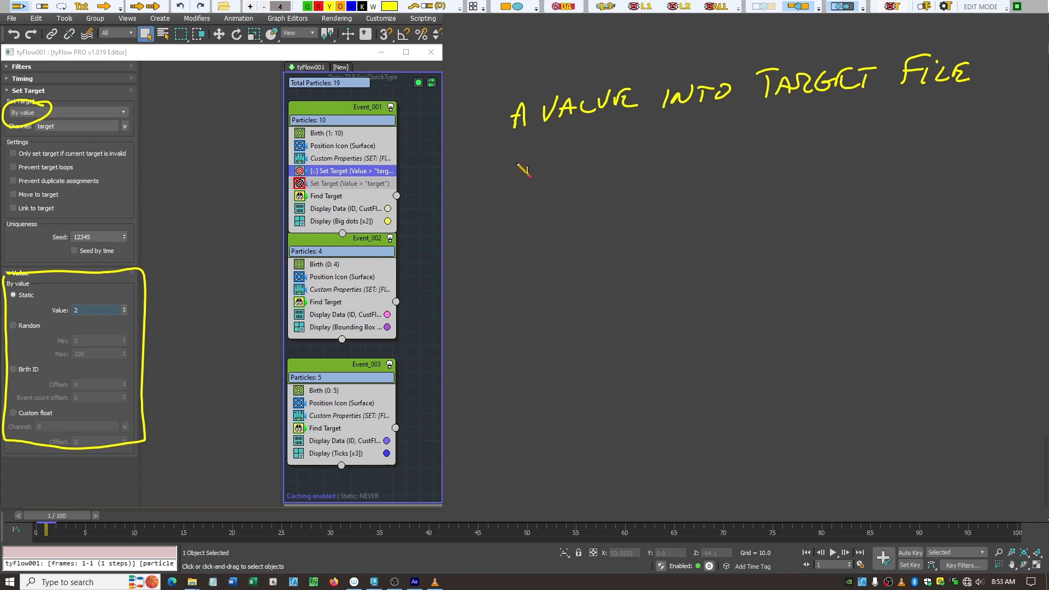
Handwrite PUT A FILE "TARGET" below the first line on the blank board.
mouse_move(516, 172)
mouse_down()
mouse_move(599, 155)
mouse_move(606, 164)
mouse_move(652, 143)
mouse_move(675, 166)
mouse_move(709, 151)
mouse_up()
click(681, 123)
drag(606, 193, 605, 206)
mouse_move(615, 192)
mouse_down()
mouse_move(613, 205)
mouse_move(633, 218)
mouse_move(656, 194)
mouse_move(665, 216)
mouse_move(682, 218)
mouse_move(694, 202)
mouse_move(750, 185)
mouse_move(749, 194)
mouse_up()
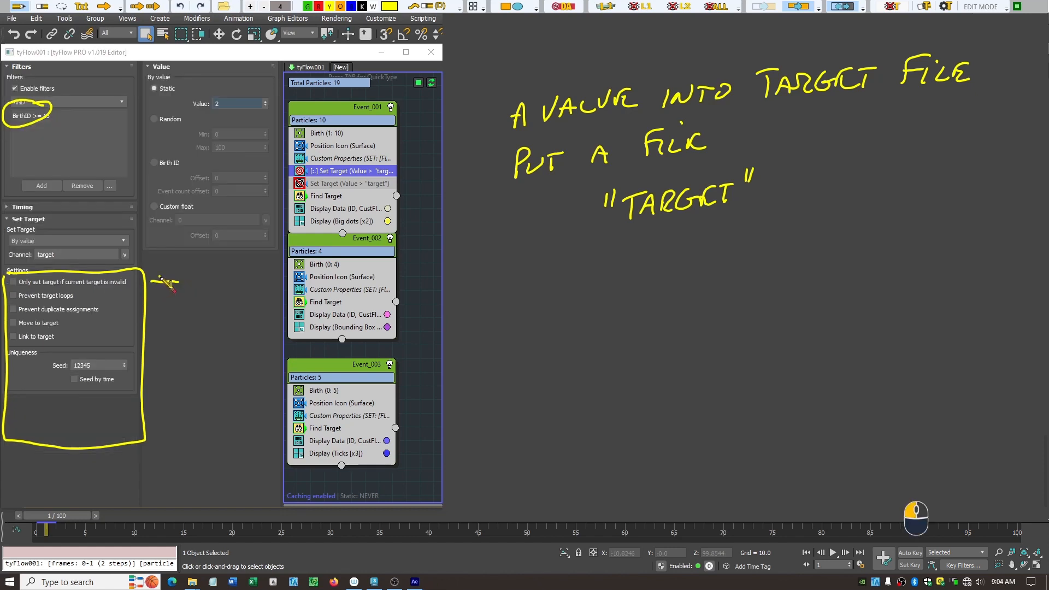
Point an arrow at the "Only set target if current target is invalid" option, erase all annotations, and uncover the viewport.
drag(147, 280, 162, 288)
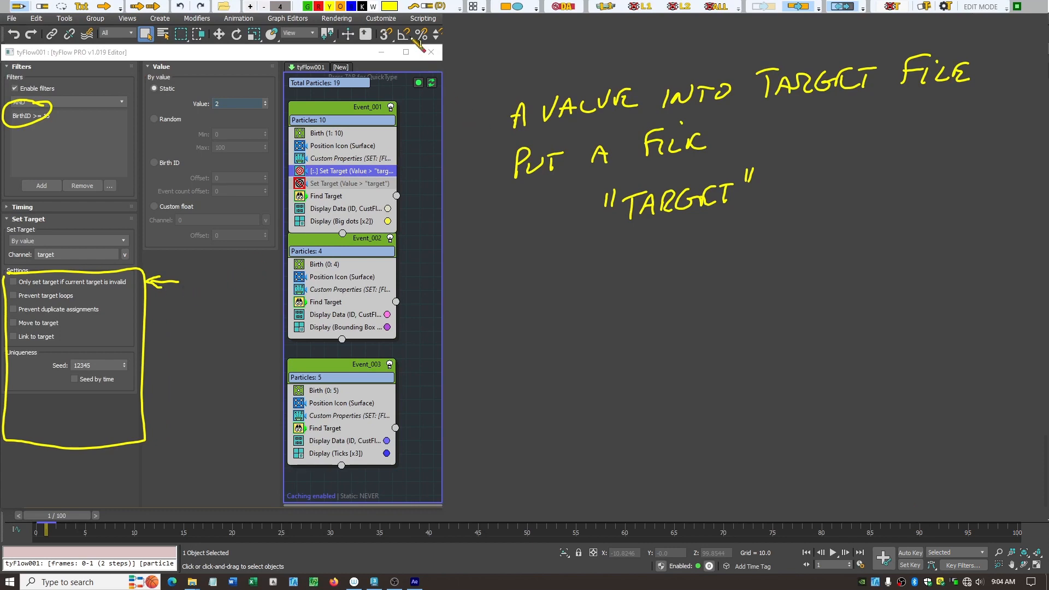
click(427, 5)
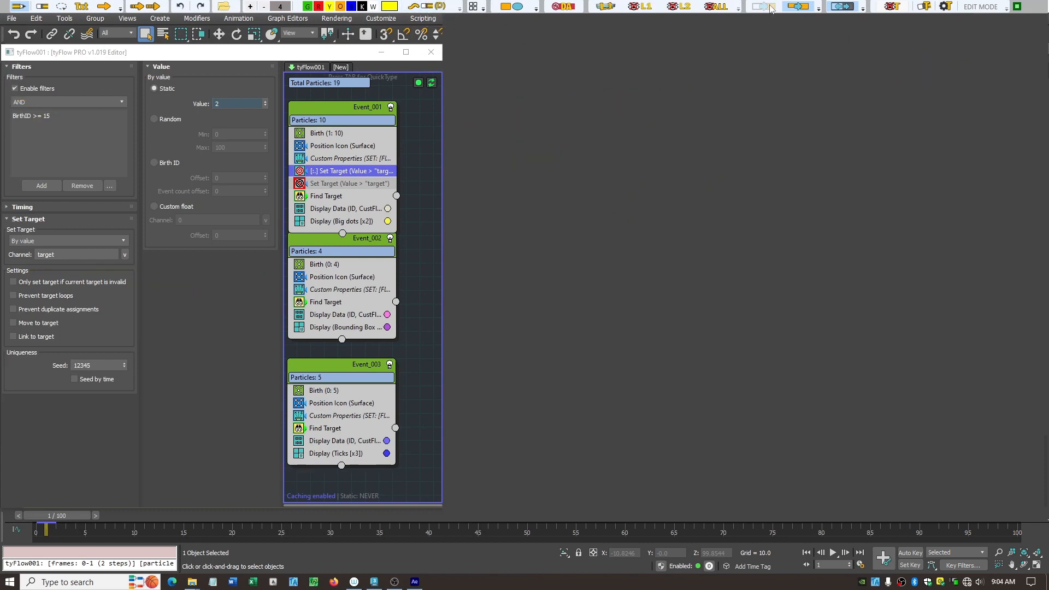
click(845, 6)
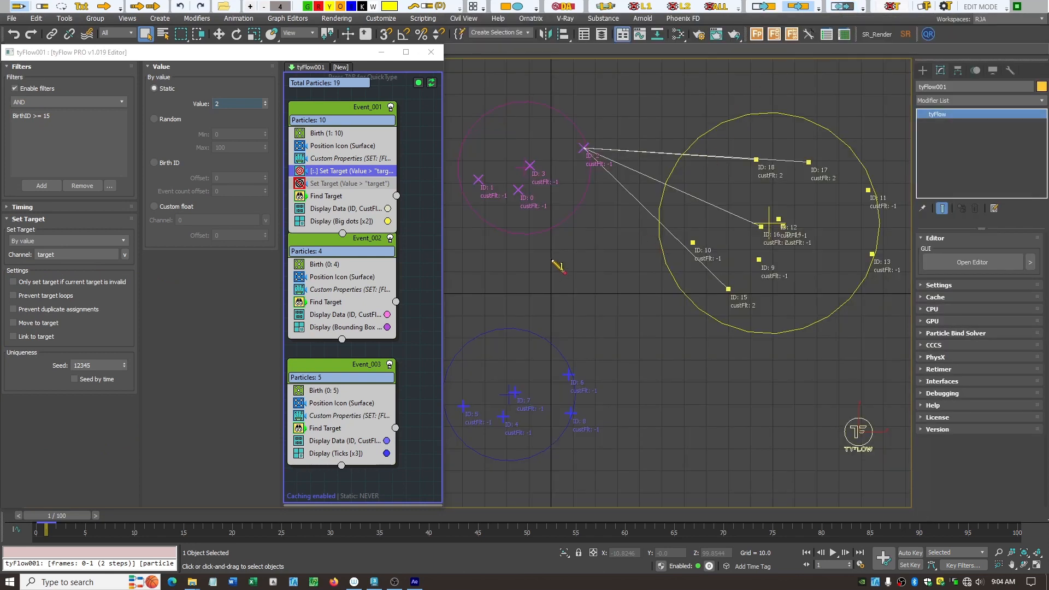
key(Escape)
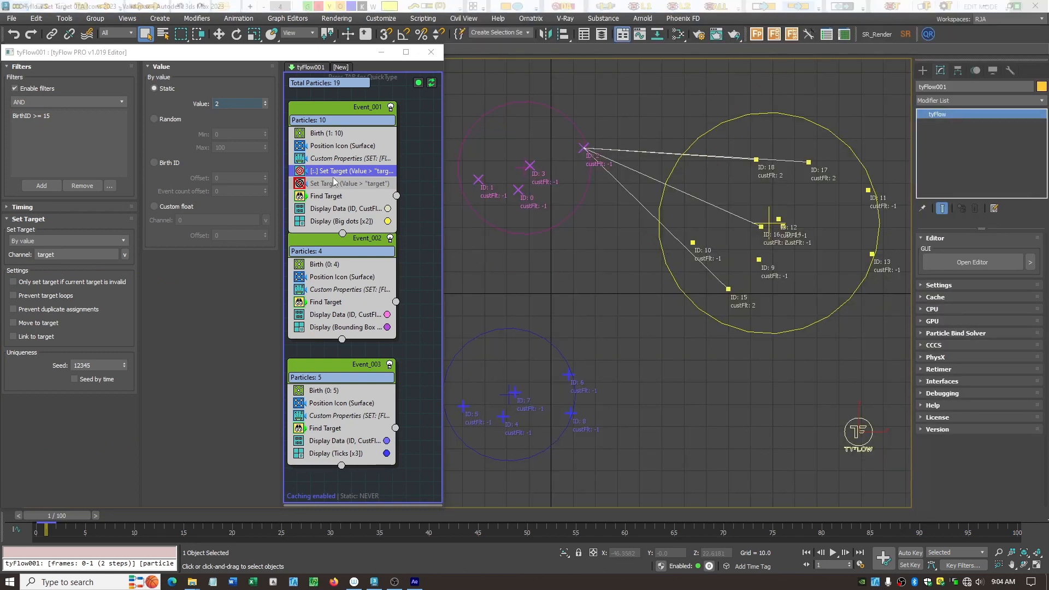
Select the filtered Set Target operator and mark the particles with ID 15 or higher and several unset -1 targets in the viewport.
click(326, 171)
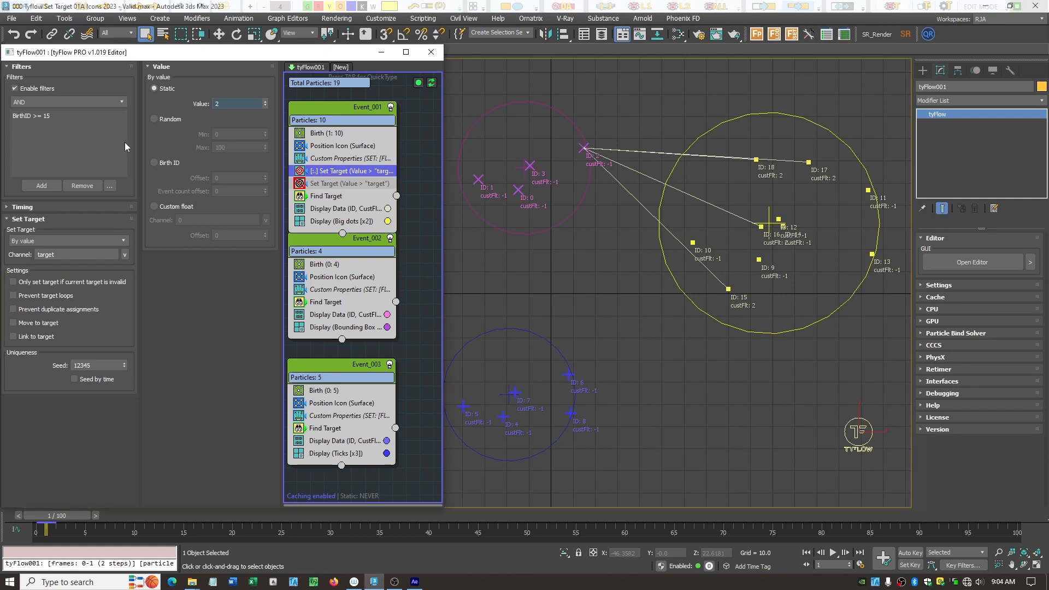
click(50, 116)
key(F2)
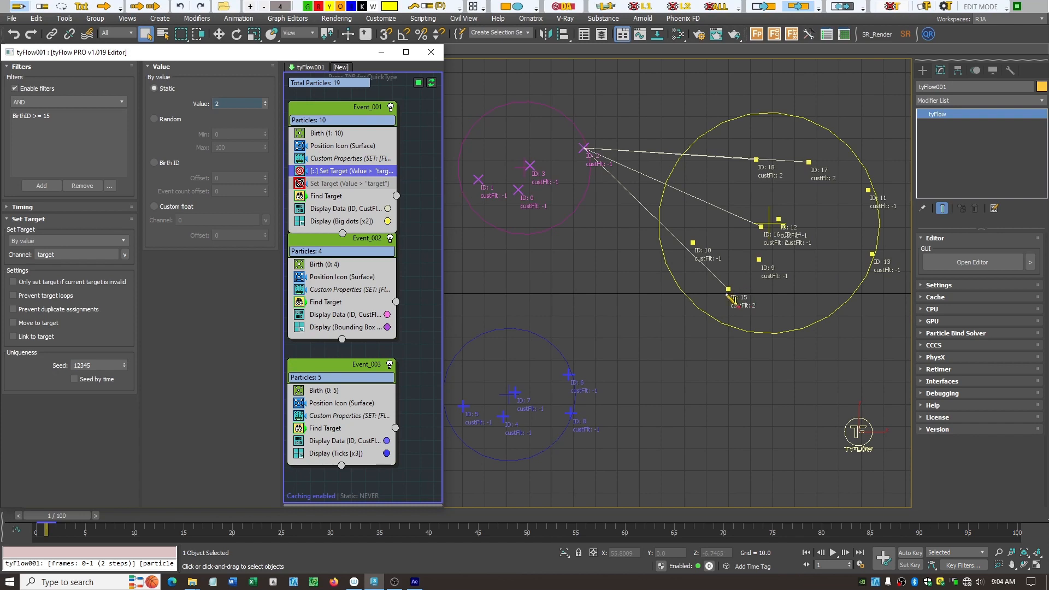
drag(837, 170, 848, 169)
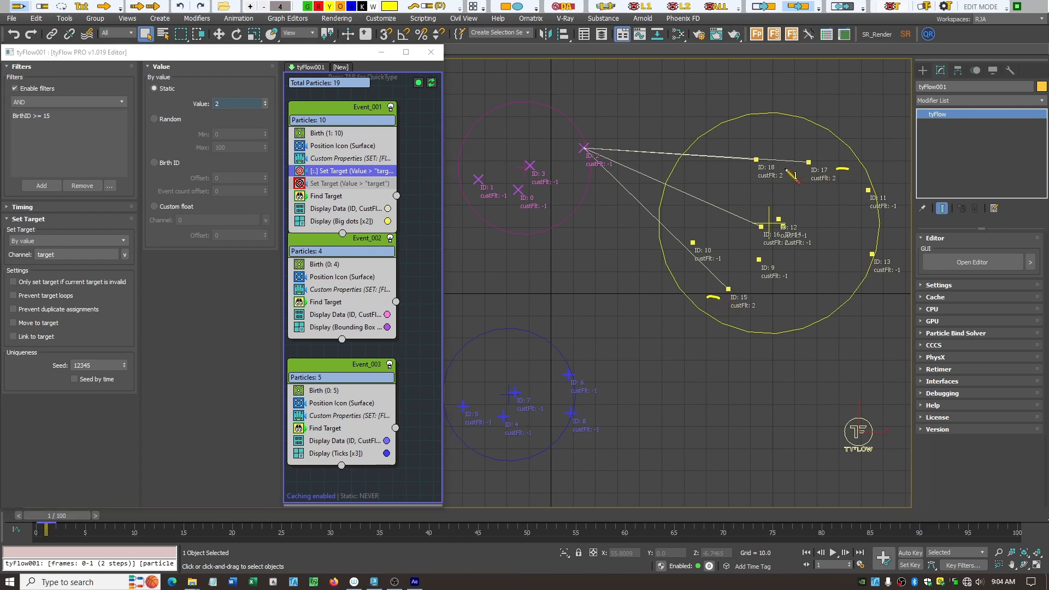
mouse_move(781, 170)
mouse_down()
mouse_move(783, 189)
mouse_move(844, 194)
mouse_move(834, 192)
mouse_up()
drag(838, 182, 848, 189)
mouse_move(766, 282)
mouse_down()
mouse_move(797, 283)
mouse_move(818, 250)
mouse_up()
drag(877, 215, 901, 218)
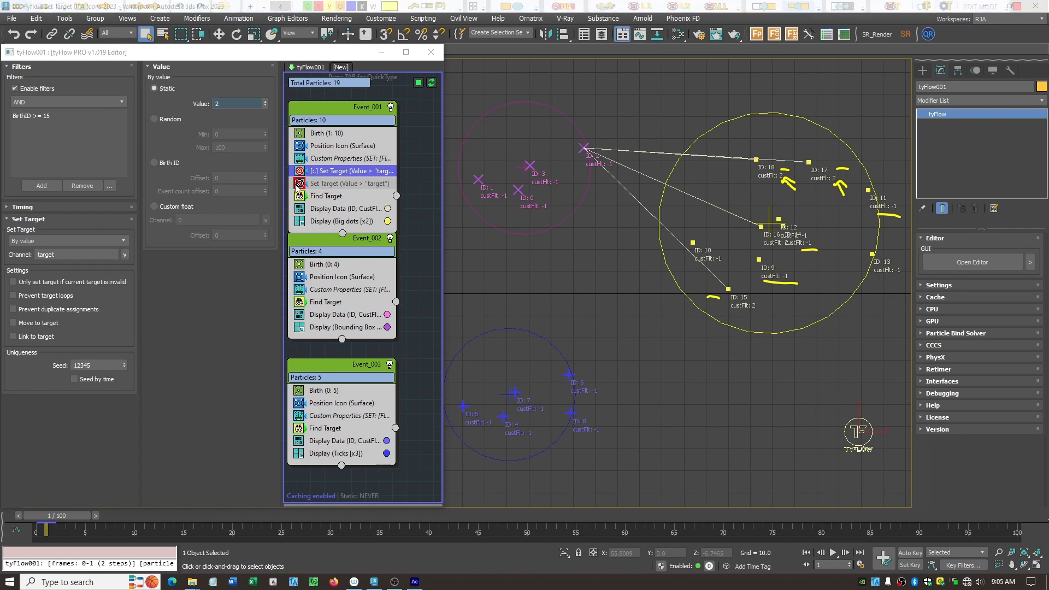
Enable the second Set Target operator in Event_001 and turn on "Only set target if current target is invalid" for it.
click(300, 184)
click(328, 183)
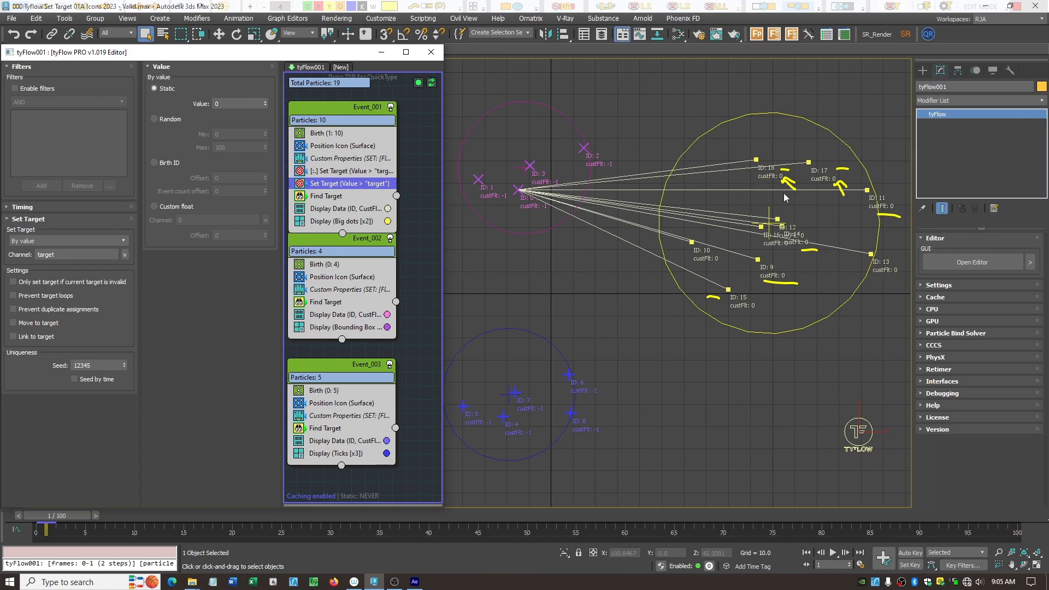
click(15, 284)
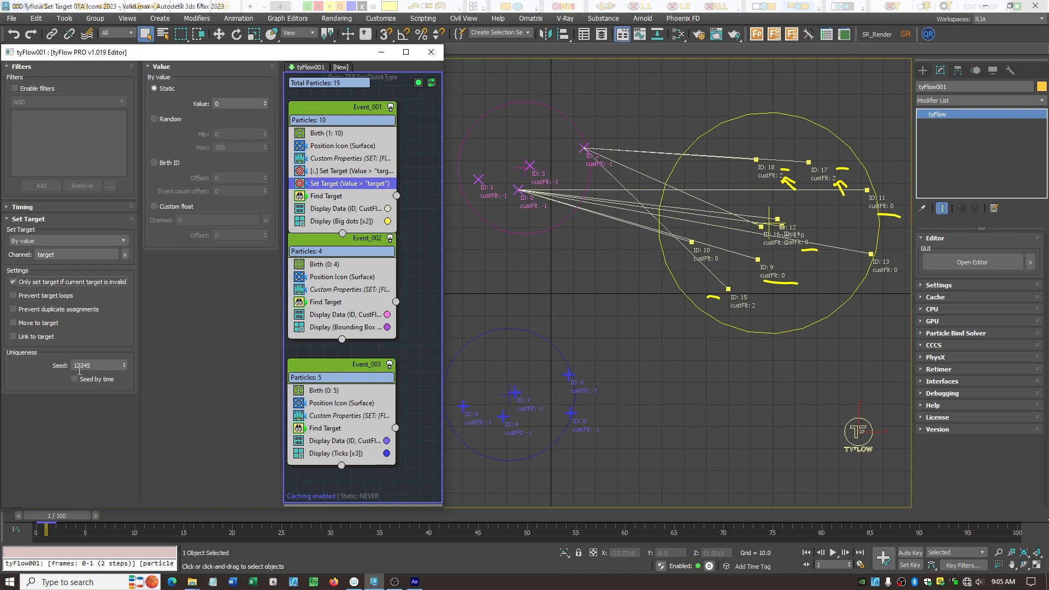
click(13, 282)
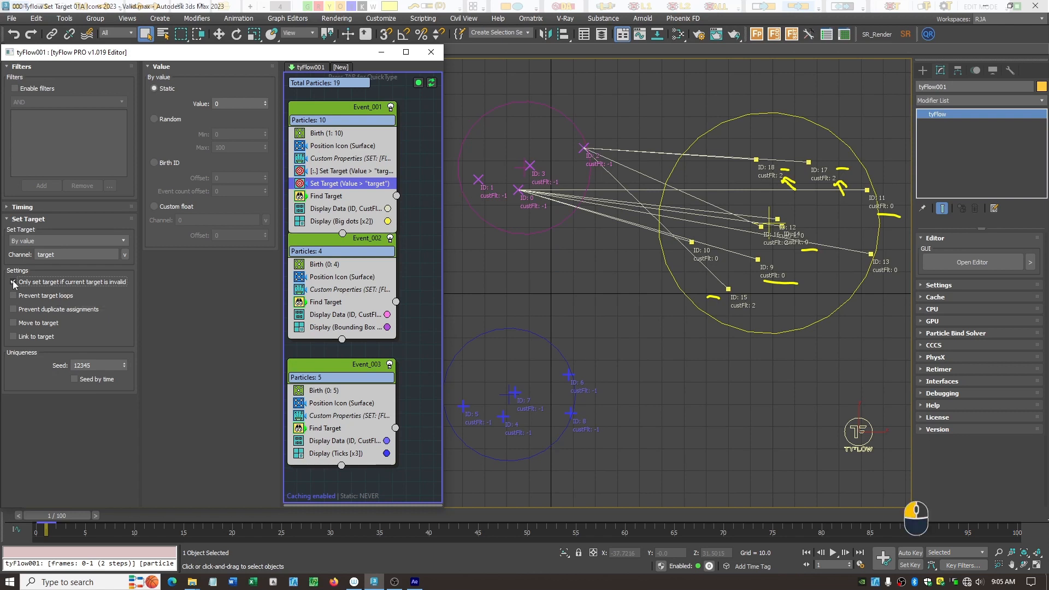
click(13, 282)
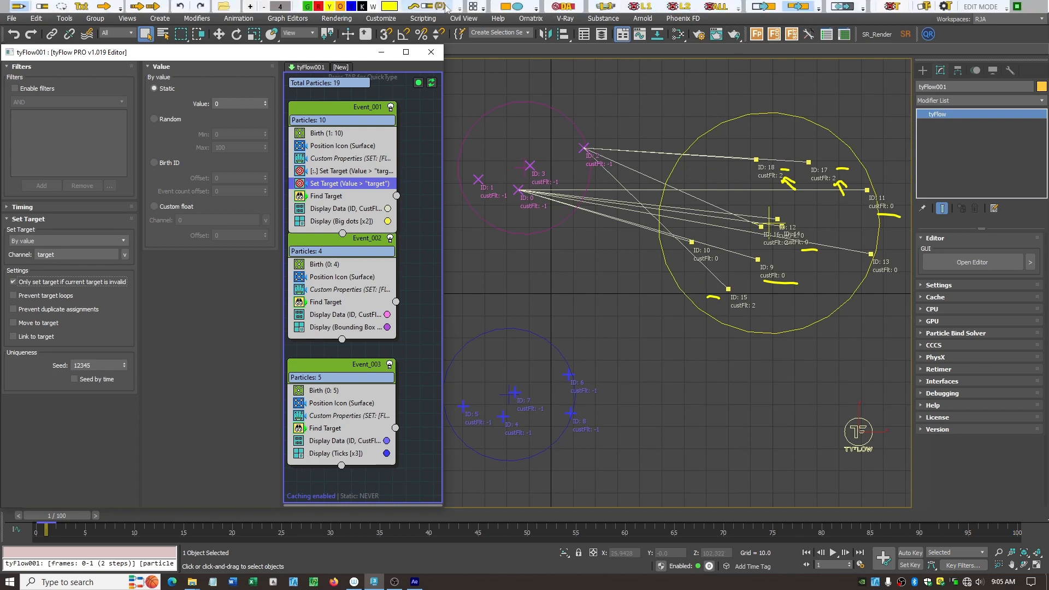
Erase the annotations, disable the second Set Target operator, and underline the target value 2 on particles 15, 17 and 18 in yellow.
click(418, 7)
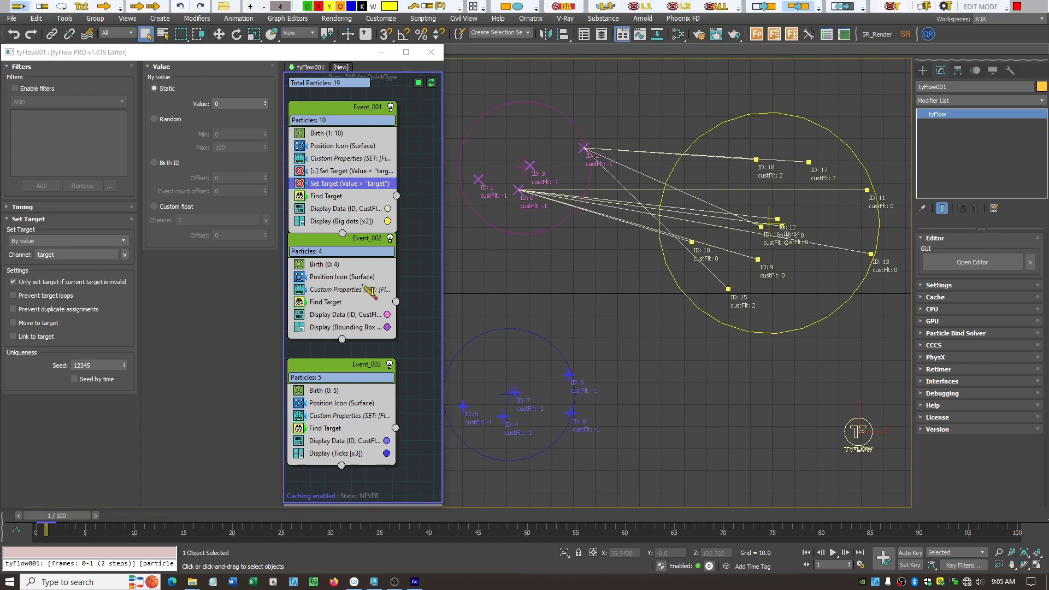
click(299, 184)
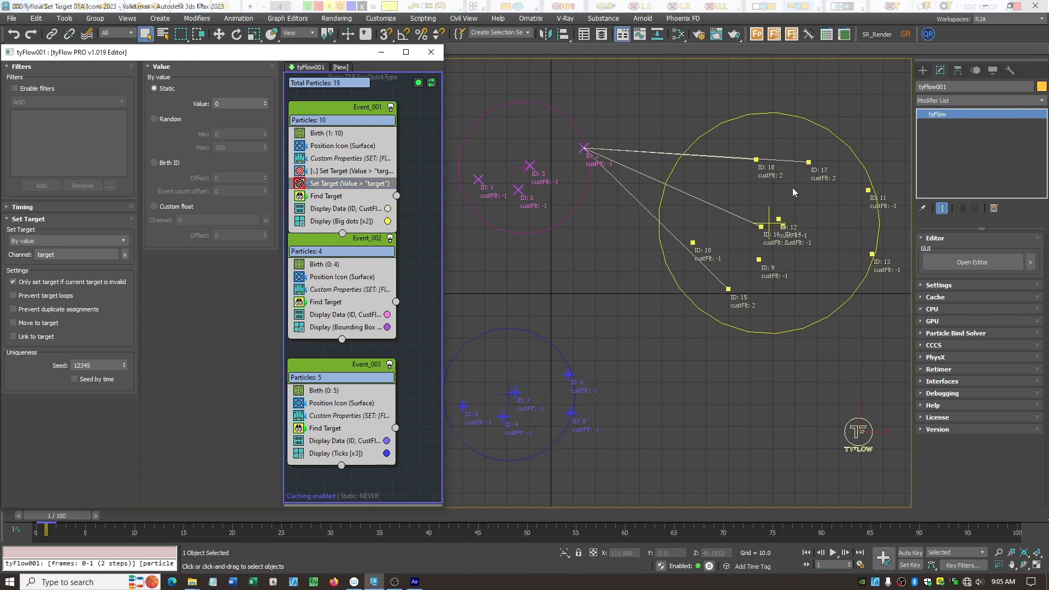
drag(828, 184, 842, 186)
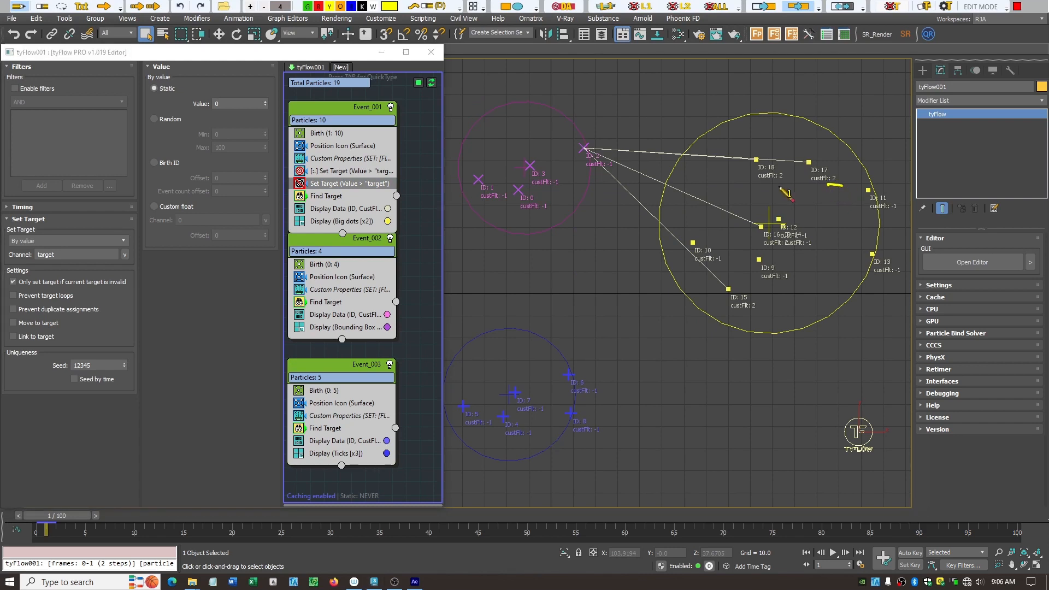
drag(776, 182, 786, 185)
drag(747, 312, 764, 314)
Underline the invalid -1 target values of the yellow particles in red and re-enable the second Set Target operator.
click(318, 6)
mouse_move(779, 284)
mouse_down()
mouse_move(802, 282)
mouse_move(819, 247)
mouse_up()
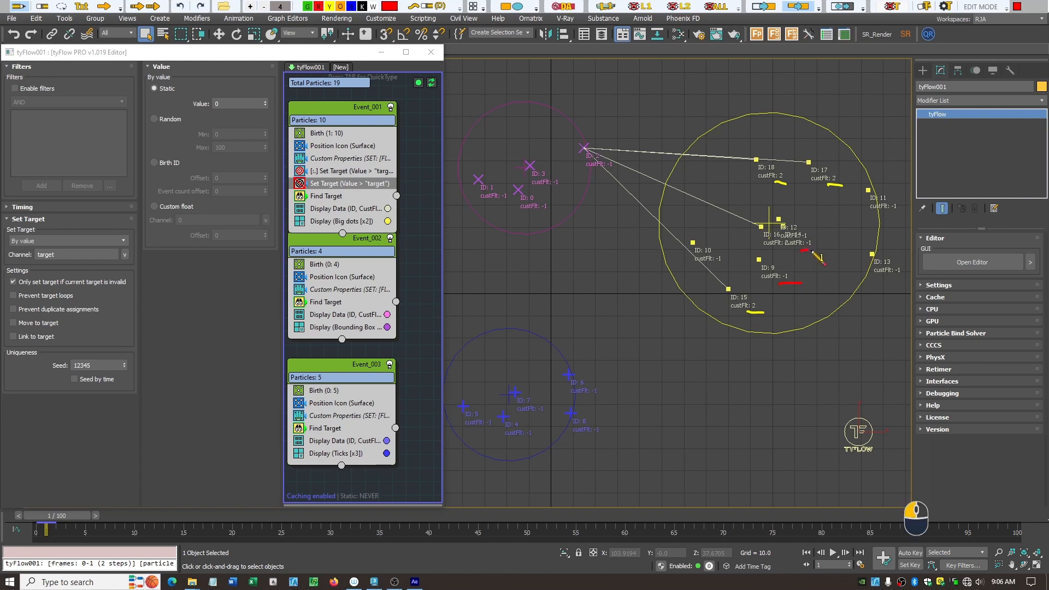
drag(886, 214, 903, 215)
drag(885, 277, 902, 280)
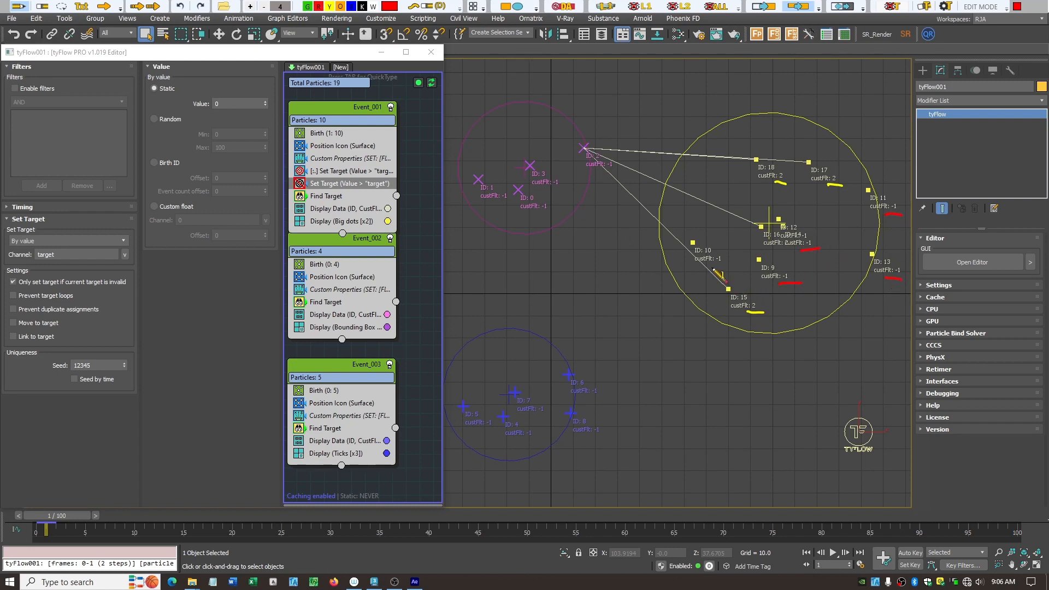
drag(712, 265, 728, 265)
key(Escape)
click(300, 184)
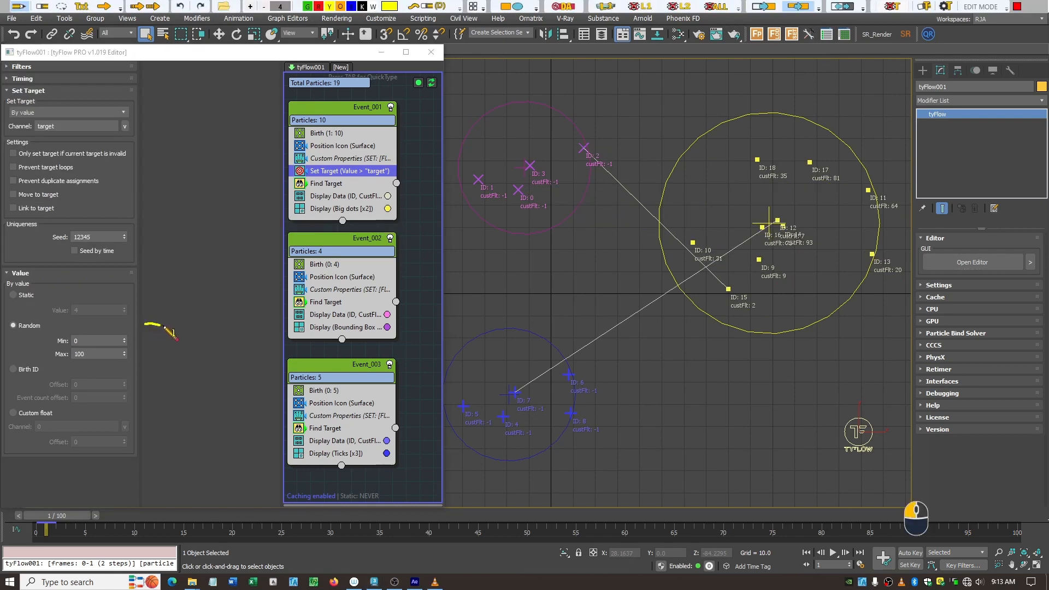
Point arrows at the Random mode and its Min and Max values, and underline the random targets 81, 35, 64 and 93.
mouse_move(171, 328)
mouse_down()
mouse_move(141, 325)
mouse_move(157, 334)
mouse_up()
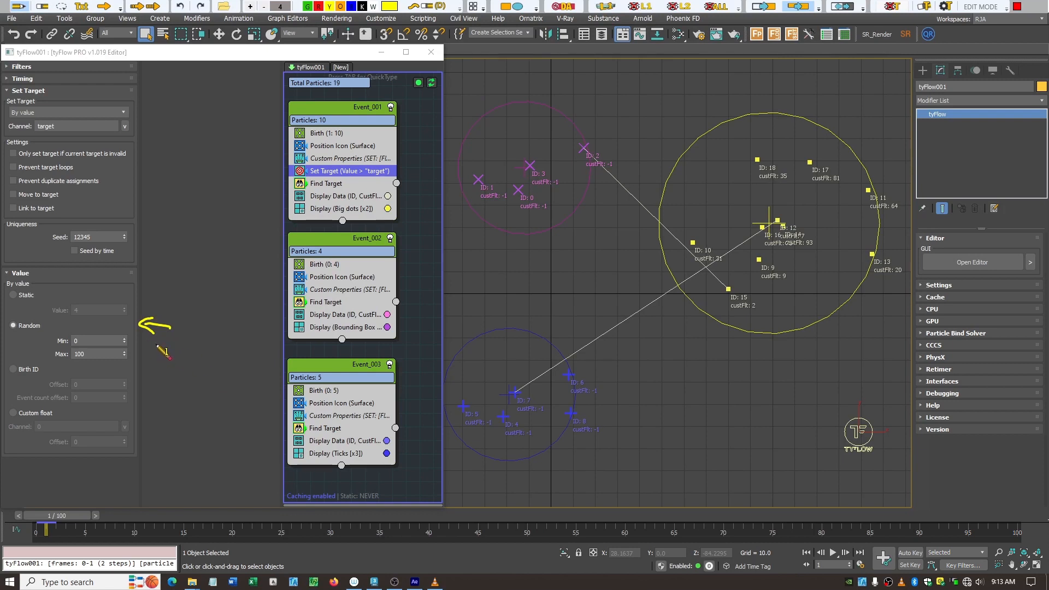
mouse_move(150, 343)
mouse_down()
mouse_move(178, 346)
mouse_move(159, 348)
mouse_move(168, 362)
mouse_move(145, 354)
mouse_move(155, 360)
mouse_up()
drag(830, 186, 848, 188)
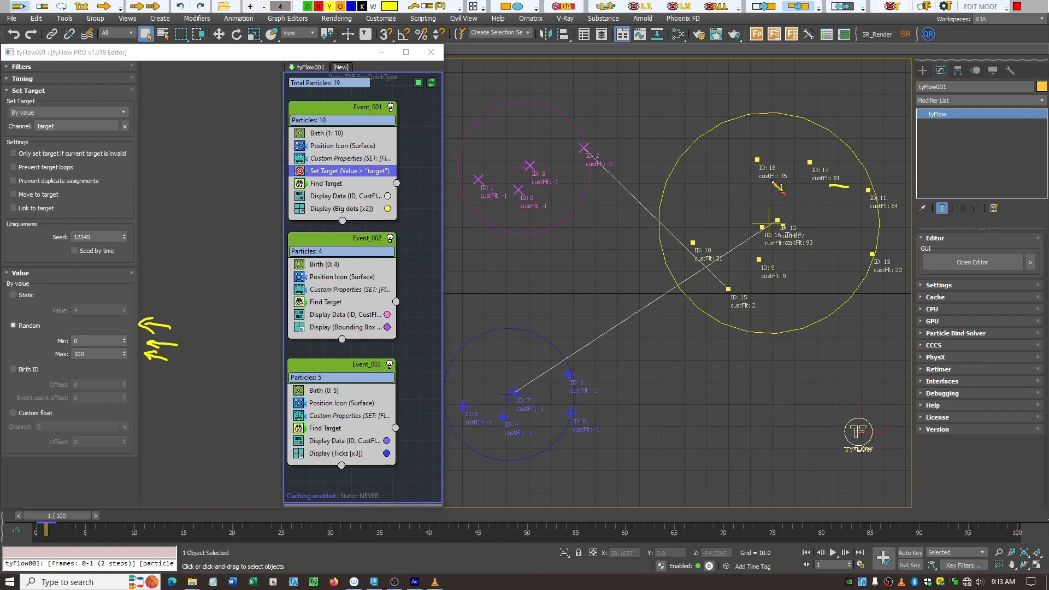
drag(779, 183, 795, 185)
drag(889, 216, 903, 217)
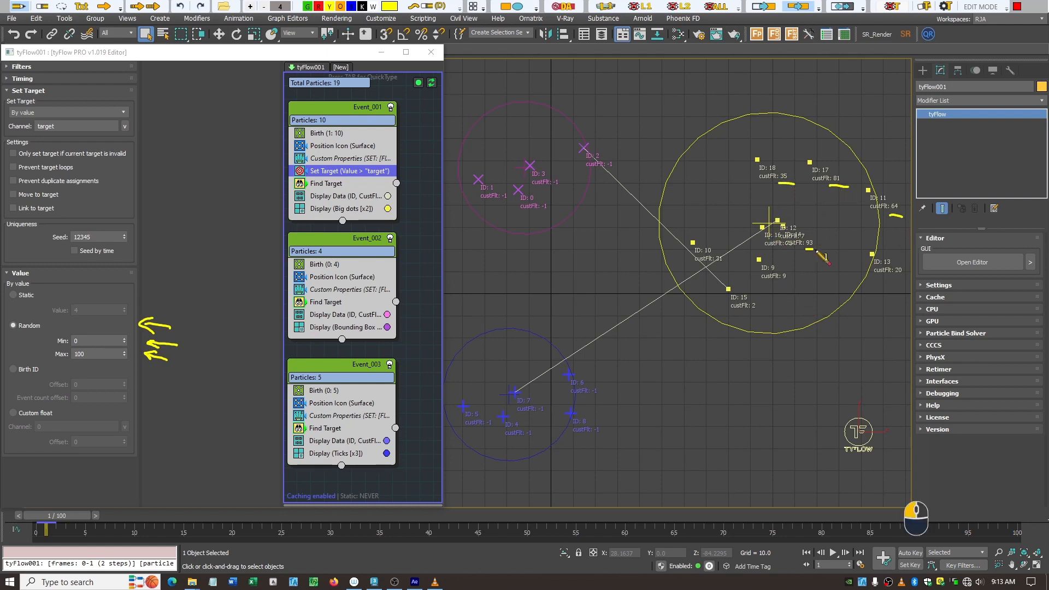
drag(808, 249, 819, 250)
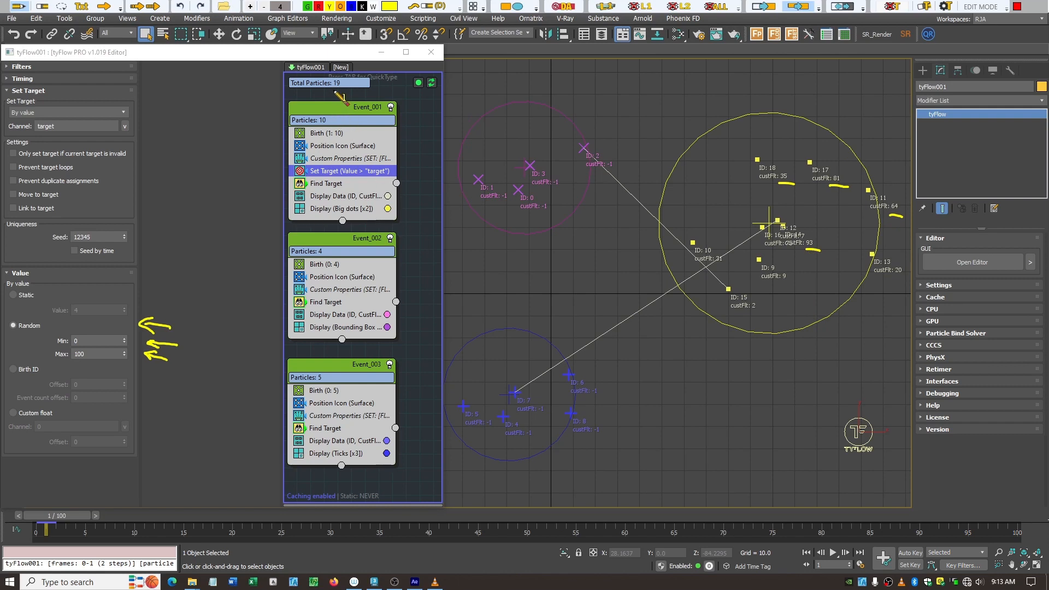
Underline the total particle count and set the Random mode's Max value to 25.
drag(329, 92, 348, 95)
click(98, 354)
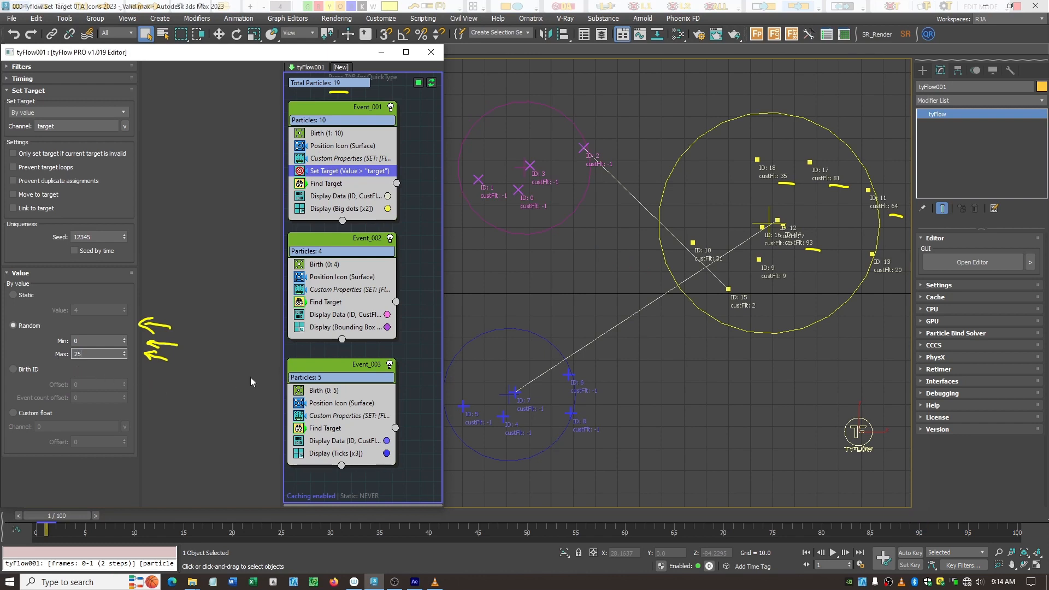
key(Return)
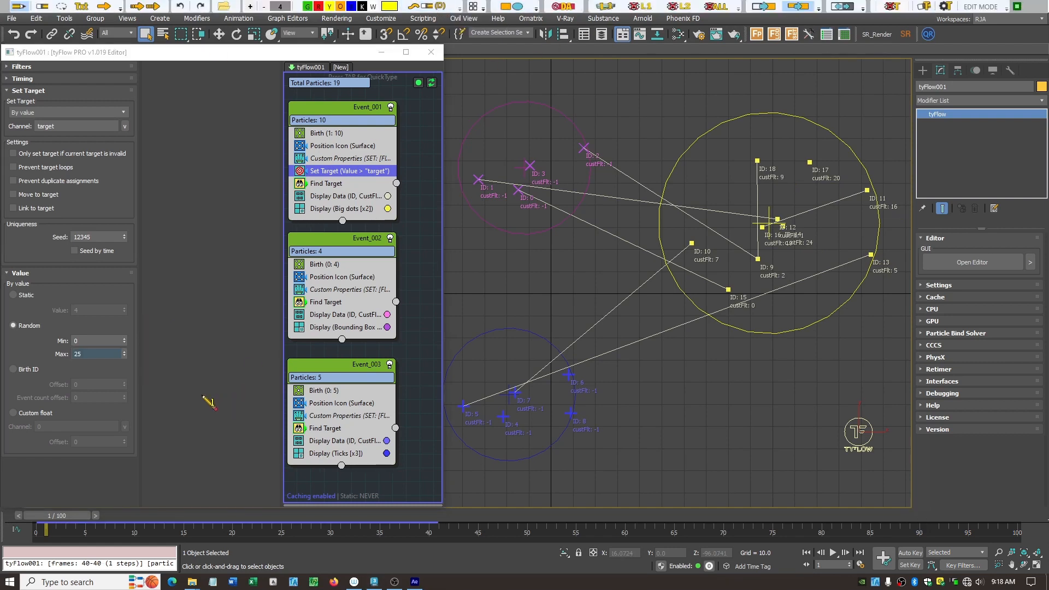
Point an arrow at the Birth ID mode, switch the operator to Birth ID, and set its Offset to 2.
mouse_move(150, 367)
mouse_down()
mouse_move(180, 371)
mouse_move(143, 369)
mouse_up()
key(Escape)
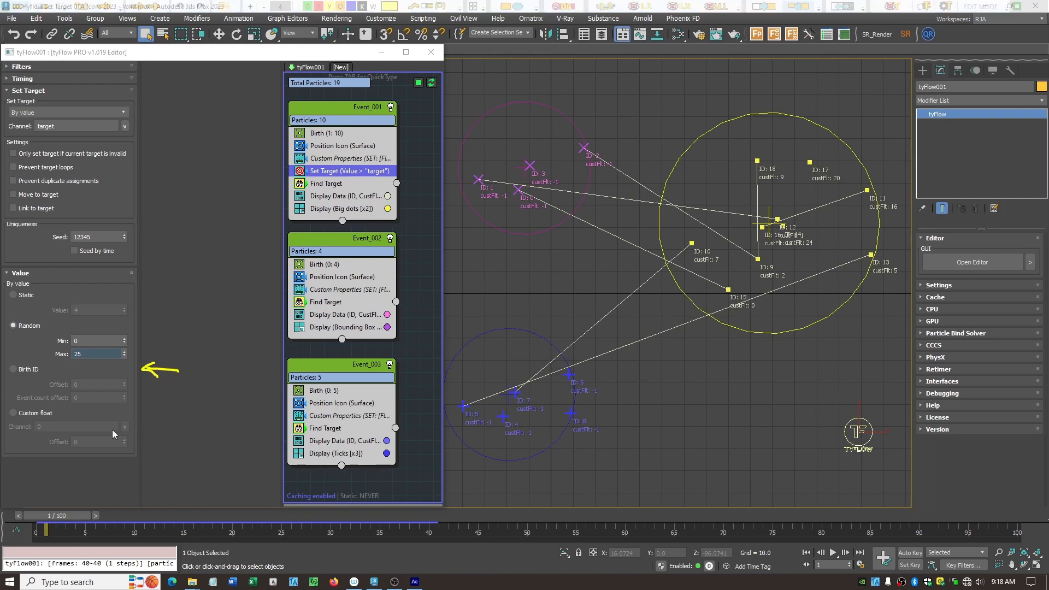
click(13, 369)
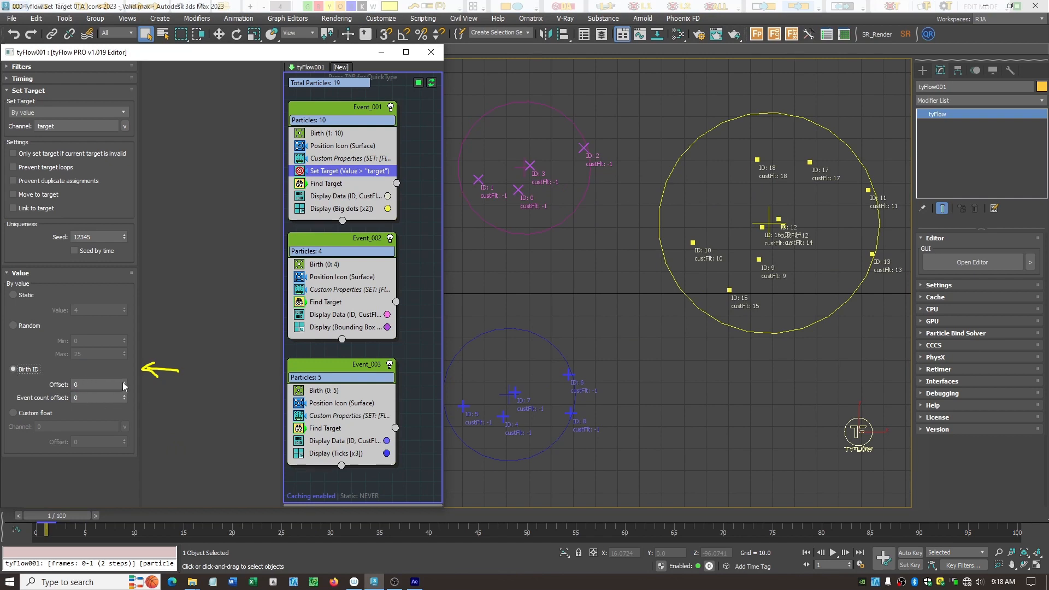
click(124, 383)
click(125, 382)
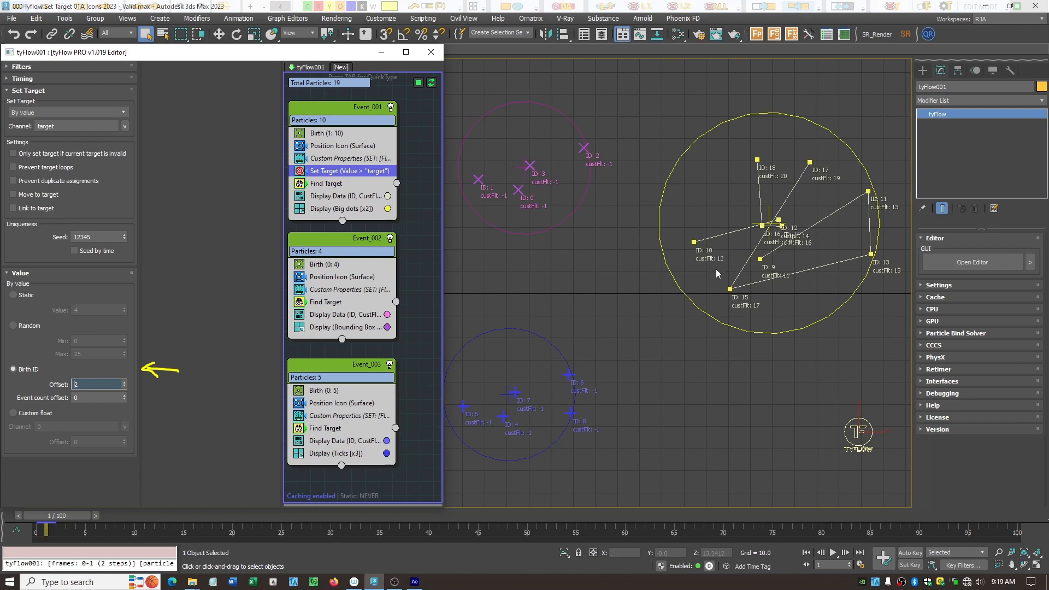
Underline the ID and target pairs of two yellow particles, advance the animation to frame 36, and erase the annotations.
key(F2)
mouse_move(718, 250)
mouse_down()
mouse_move(731, 249)
mouse_move(731, 264)
mouse_up()
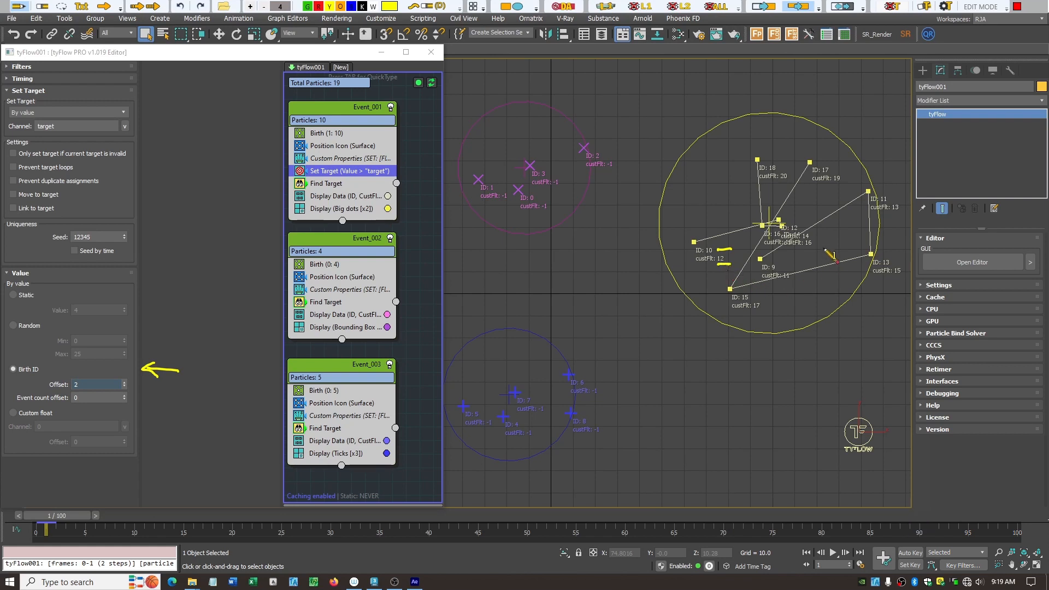
mouse_move(816, 236)
mouse_down()
mouse_move(828, 236)
mouse_move(812, 249)
mouse_move(822, 250)
mouse_up()
drag(73, 516, 411, 576)
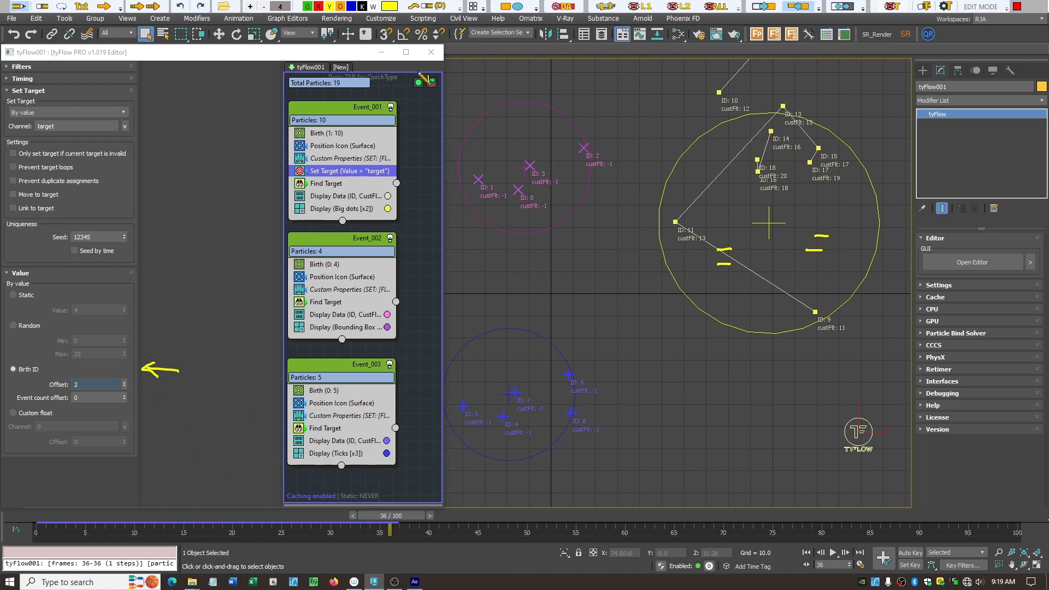
click(434, 7)
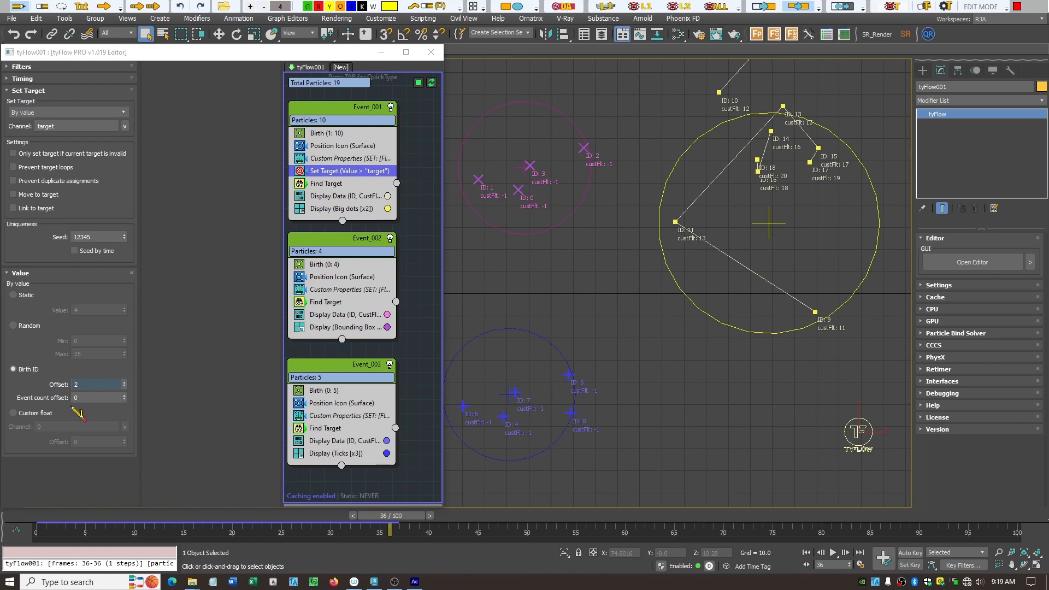
Set the Birth ID Event count offset to 1 and Offset to -15, and inspect the targets at frame 8.
click(124, 396)
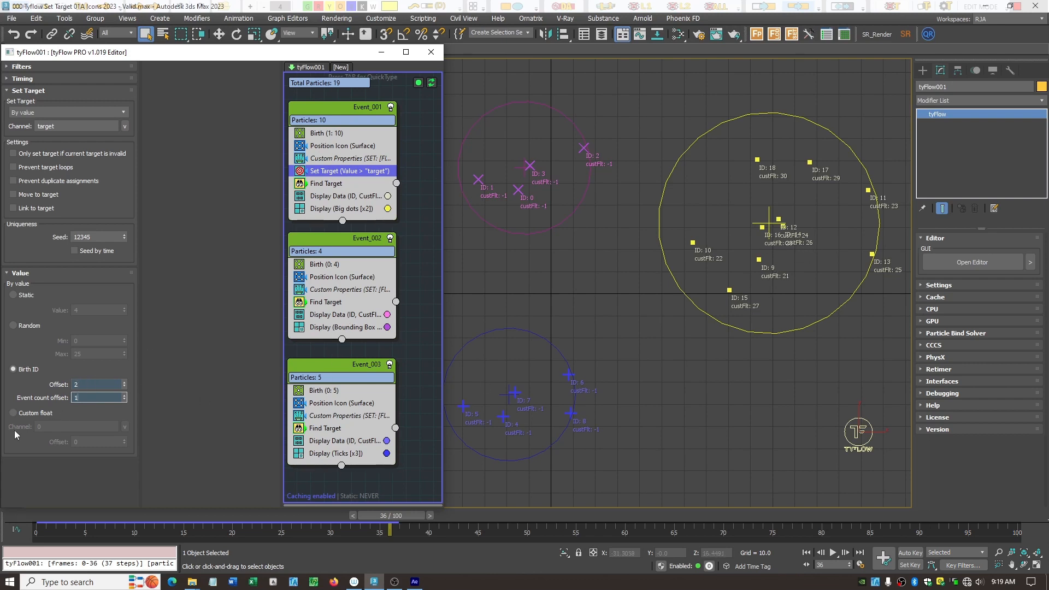
drag(88, 384, 42, 382)
text(-15)
key(Return)
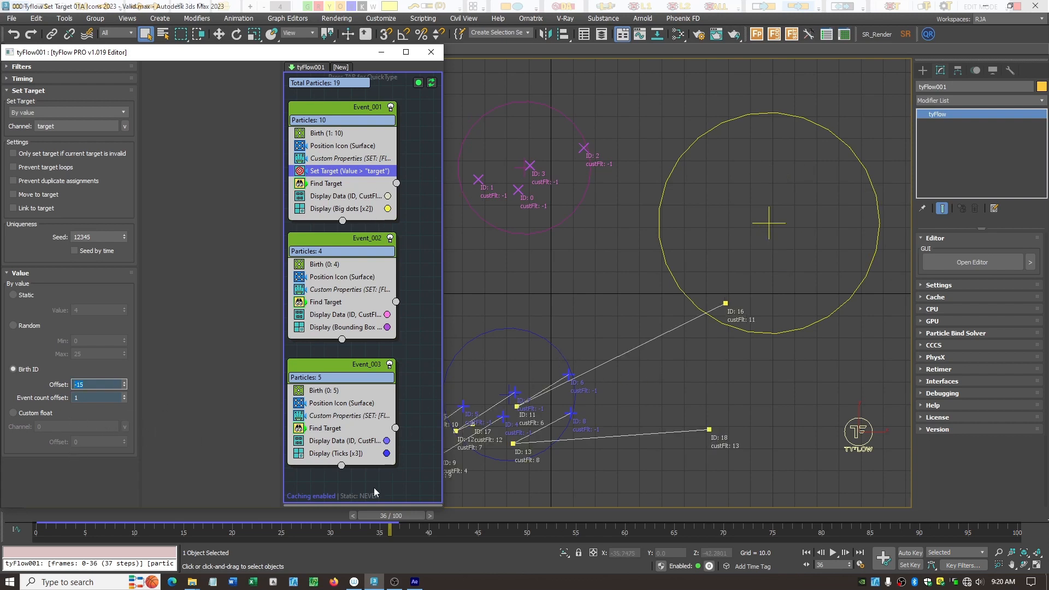
drag(389, 525, 116, 537)
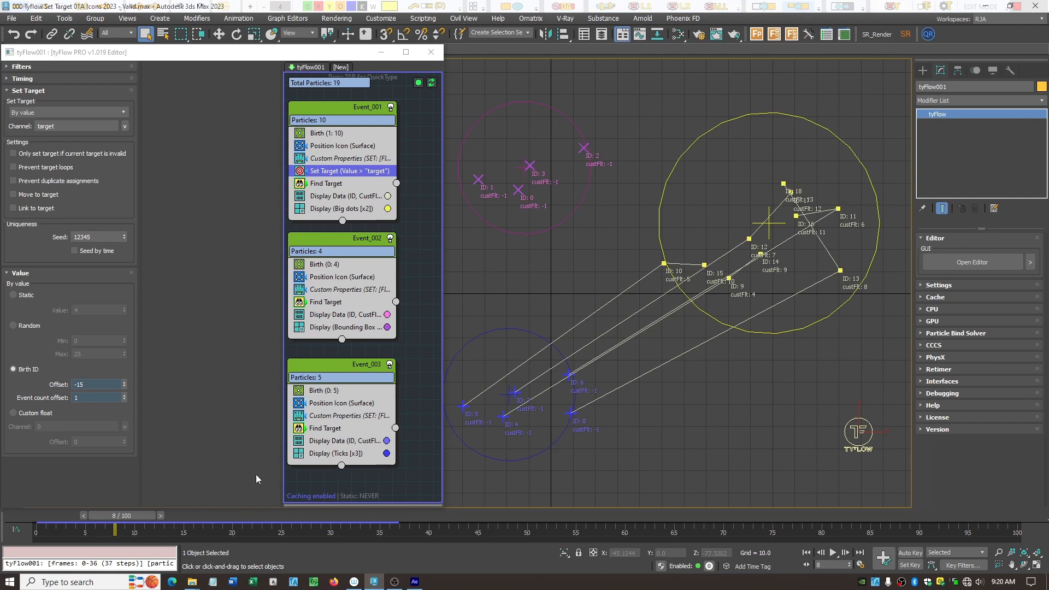
Reset the Birth ID Event count offset to 0, point an arrow at the Custom float settings, and switch the operator to Custom float.
click(125, 400)
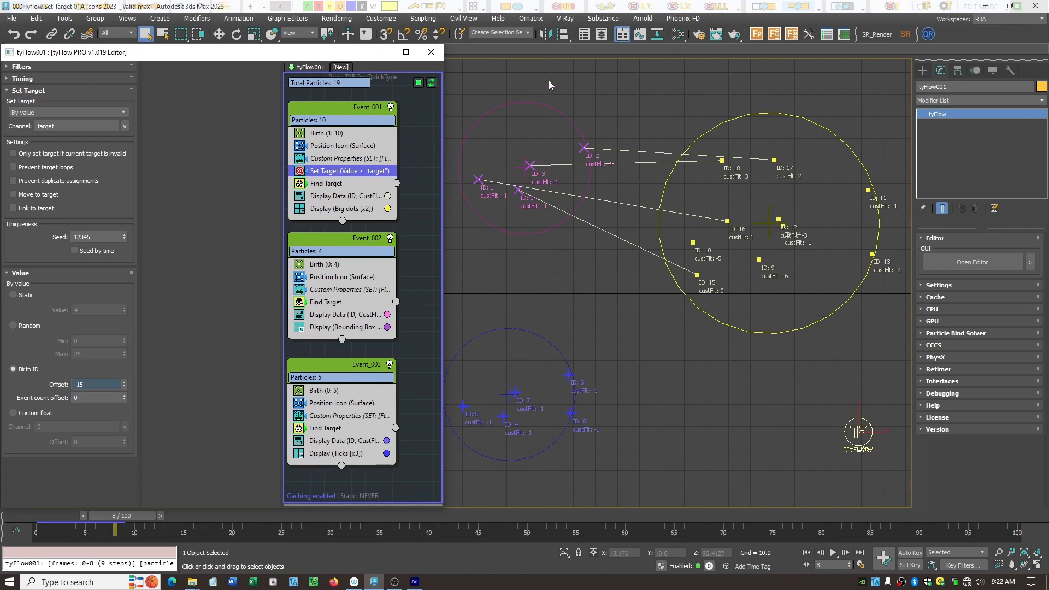
key(F2)
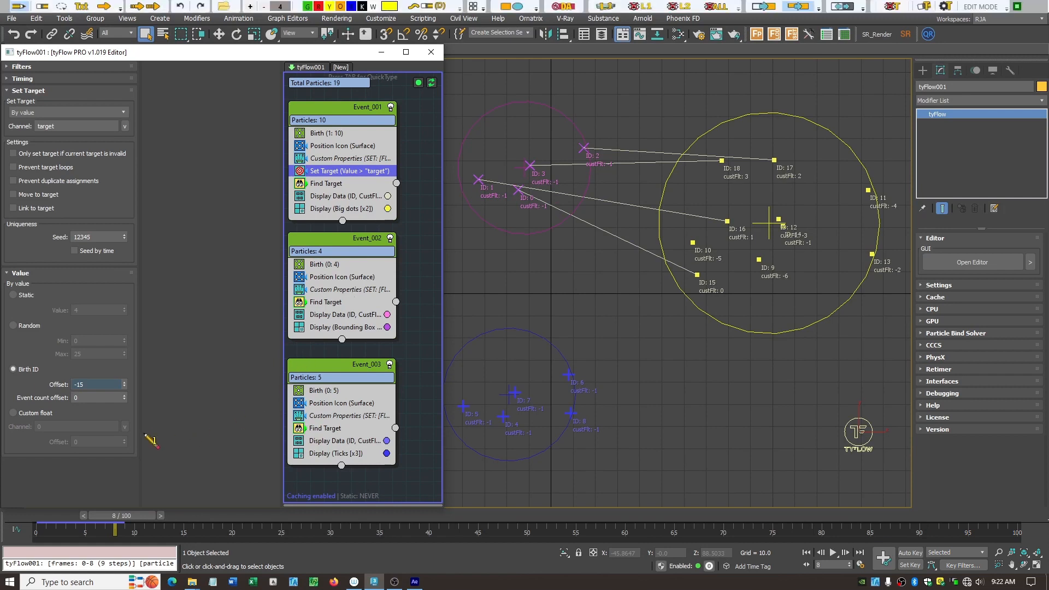
mouse_move(144, 428)
mouse_down()
mouse_move(167, 427)
mouse_move(144, 430)
mouse_move(152, 434)
mouse_up()
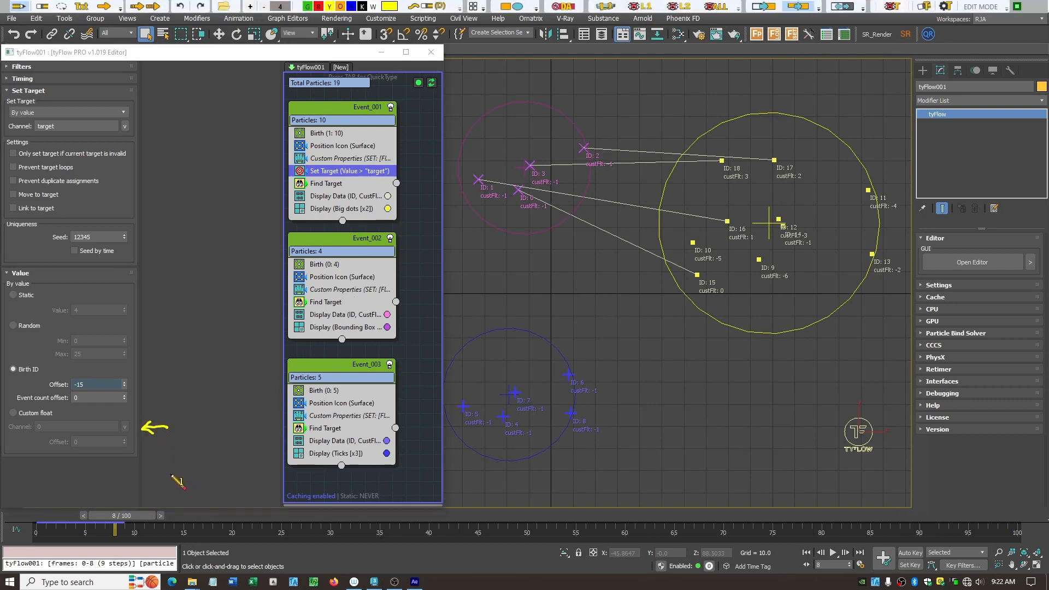
key(F2)
click(21, 413)
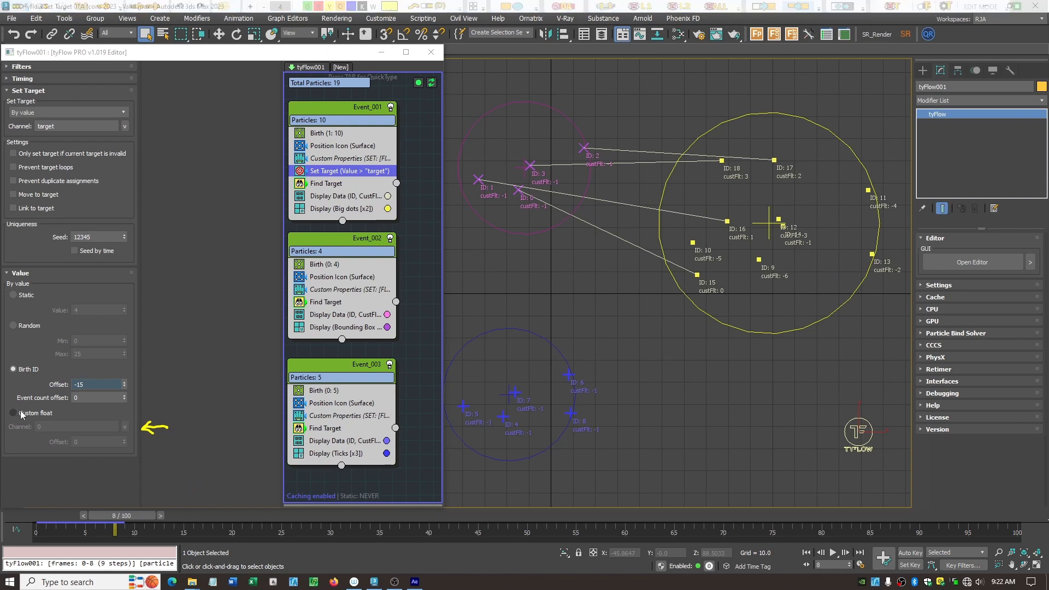
Add a second Custom Properties operator to Event_001, directly below the existing Custom Properties operator.
click(339, 159)
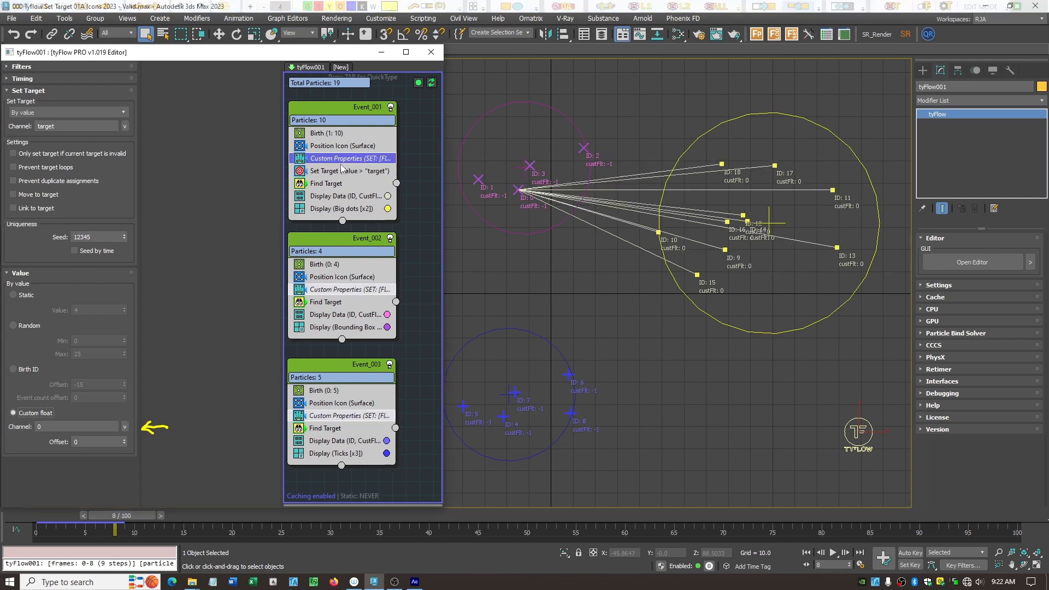
key(Tab)
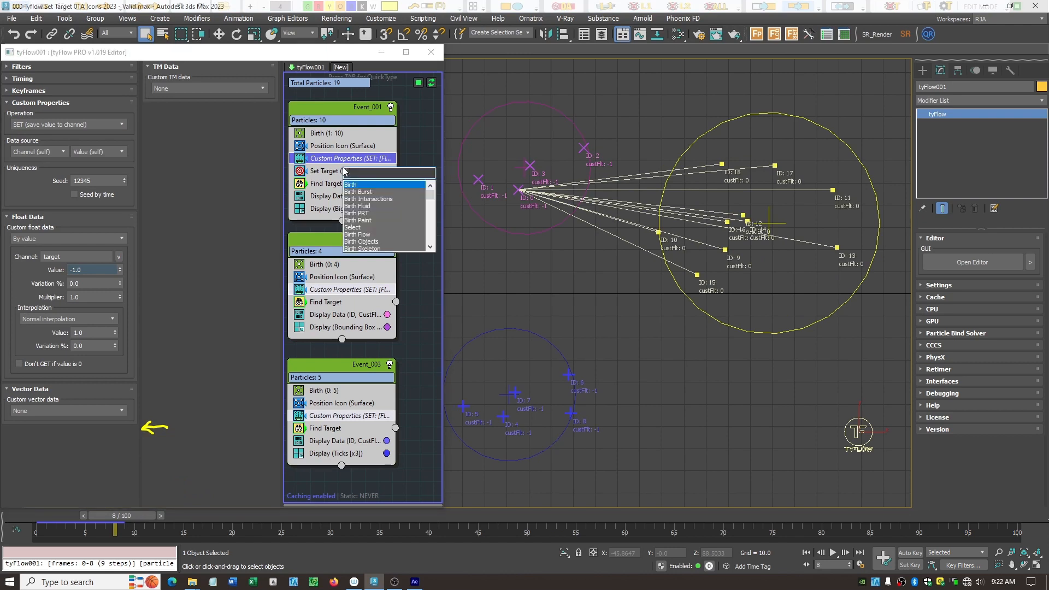
text(custom)
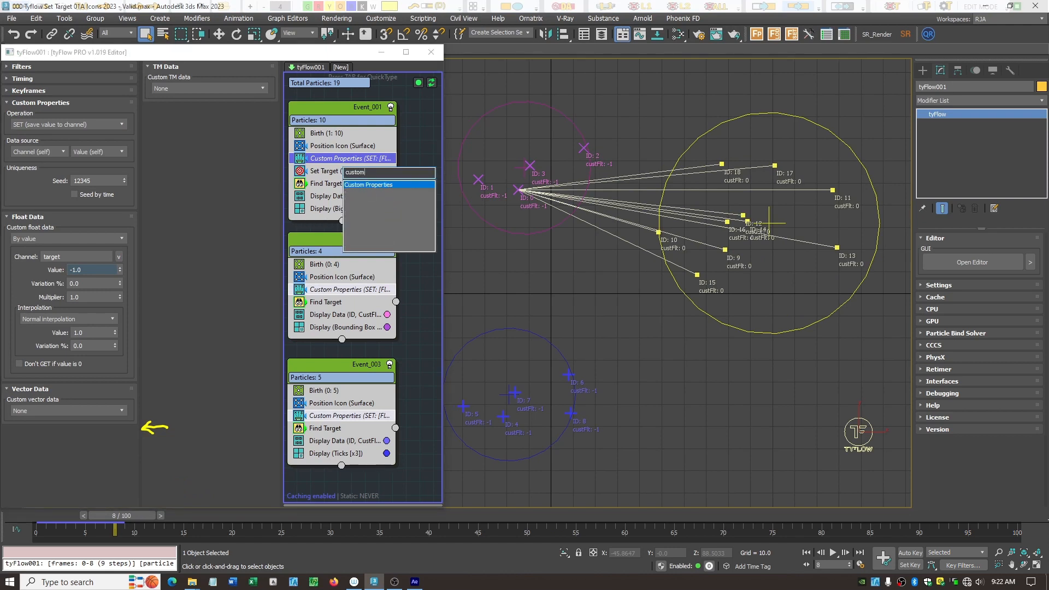
key(Return)
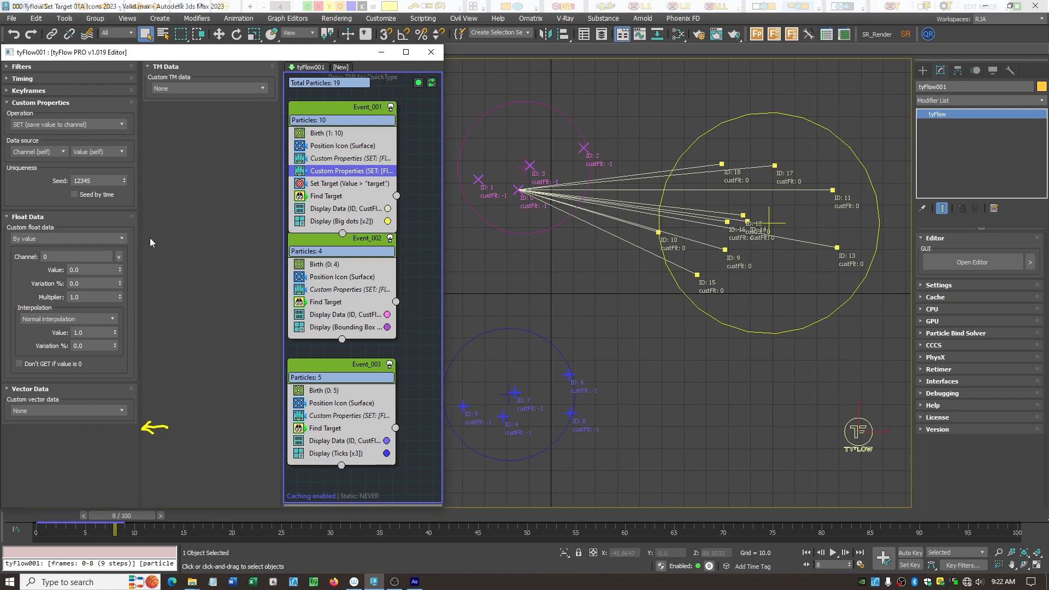
Annotate the new operator's By value mode and Value setting with arrows, and write a 7 beside the value.
drag(144, 238, 176, 239)
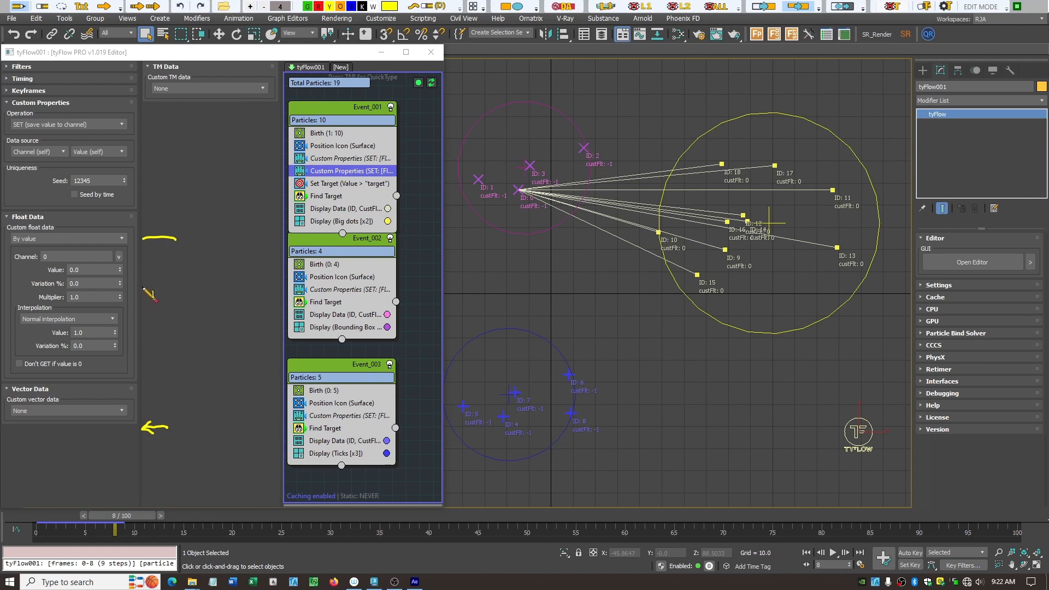
mouse_move(144, 268)
mouse_down()
mouse_move(172, 268)
mouse_move(155, 272)
mouse_up()
mouse_move(147, 235)
mouse_down()
mouse_move(153, 249)
mouse_move(204, 261)
mouse_move(190, 280)
mouse_up()
key(Escape)
Set the new Custom Properties float Value to 7, name its channel Target7, and check the available channel names.
click(82, 270)
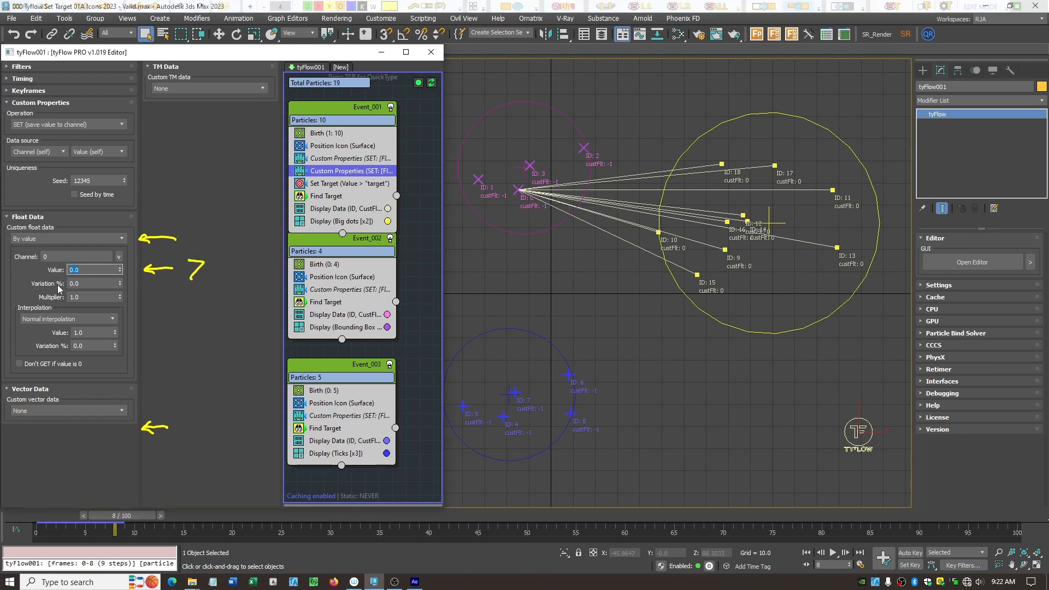
text(7)
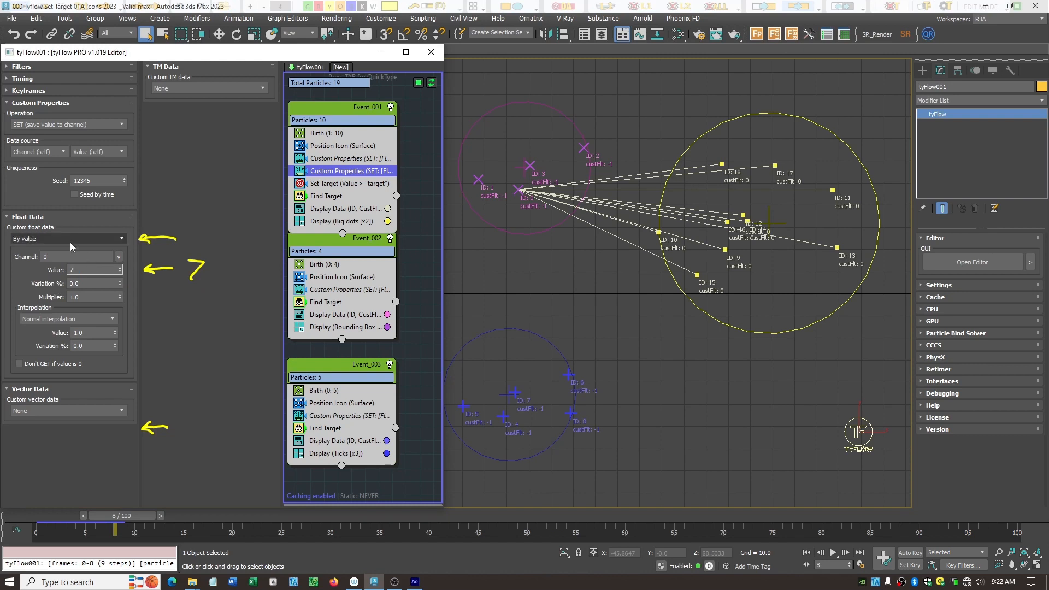
click(68, 255)
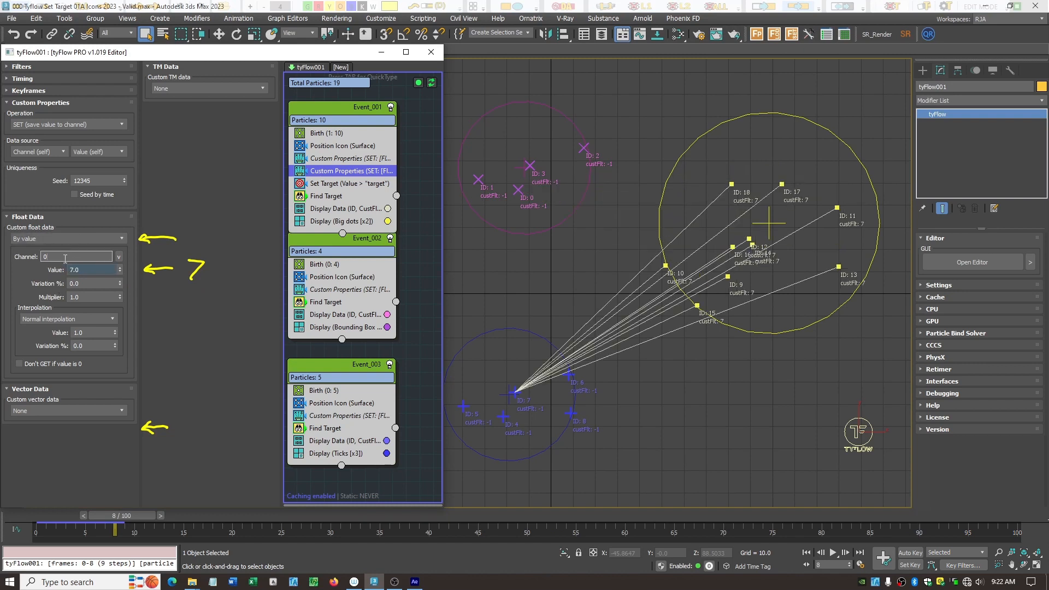
drag(65, 259, 20, 260)
click(91, 283)
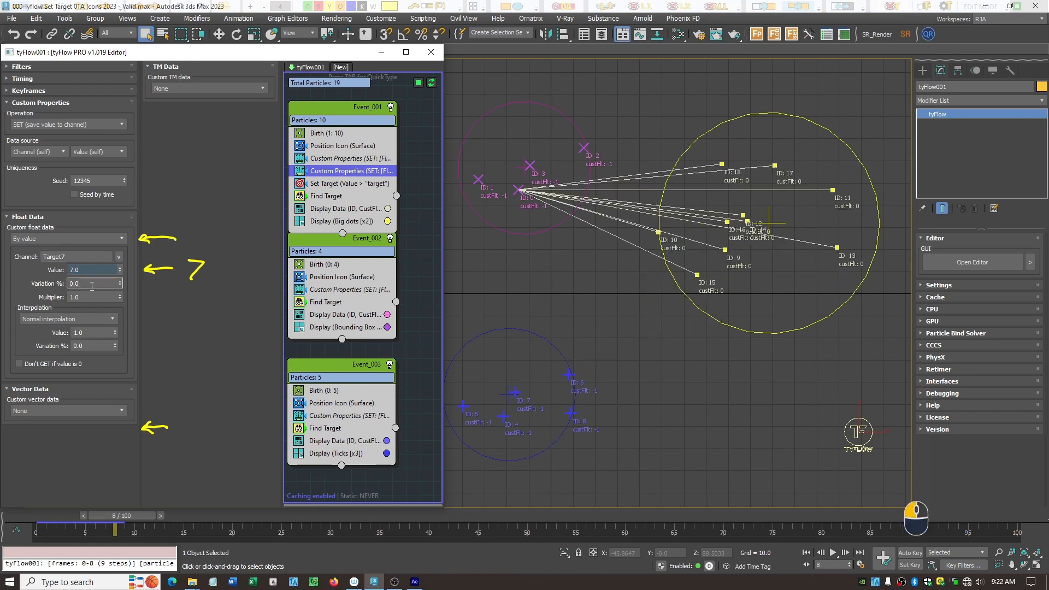
click(118, 256)
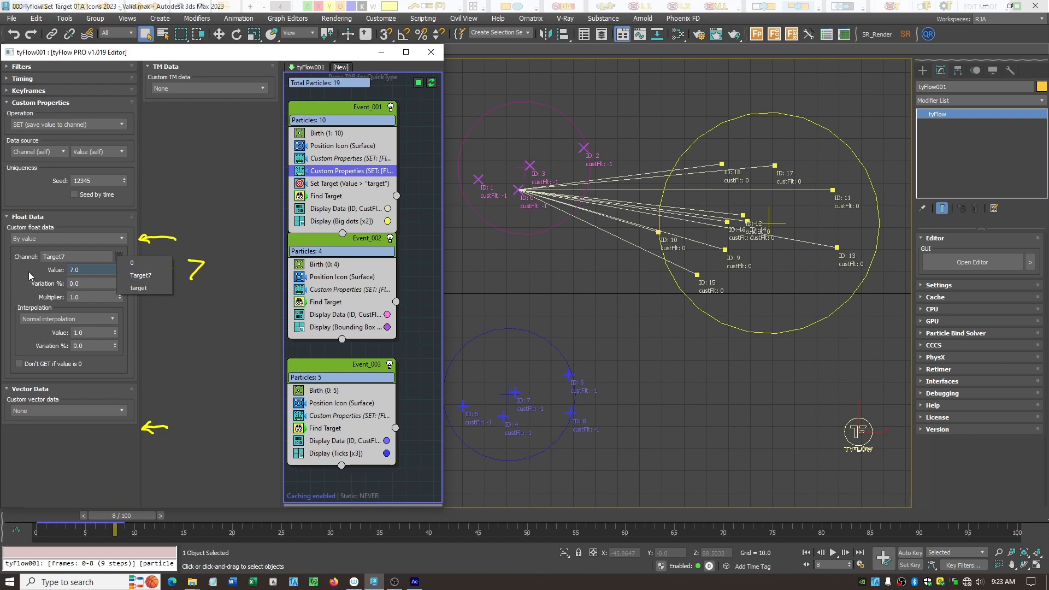
Make the Set Target operator in Event_001 read its Custom float from the Target7 channel.
click(324, 188)
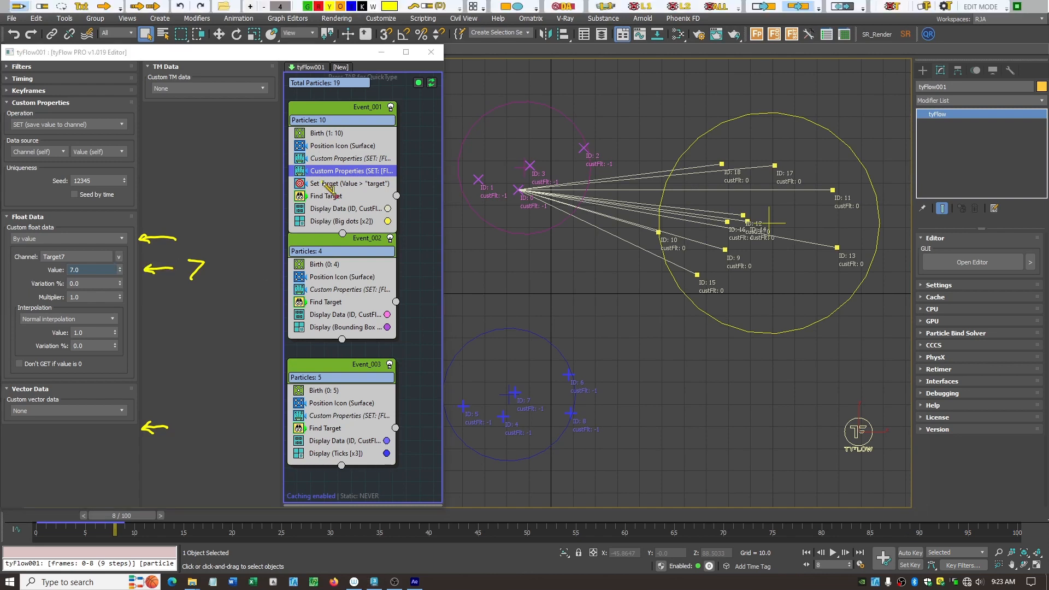
click(321, 186)
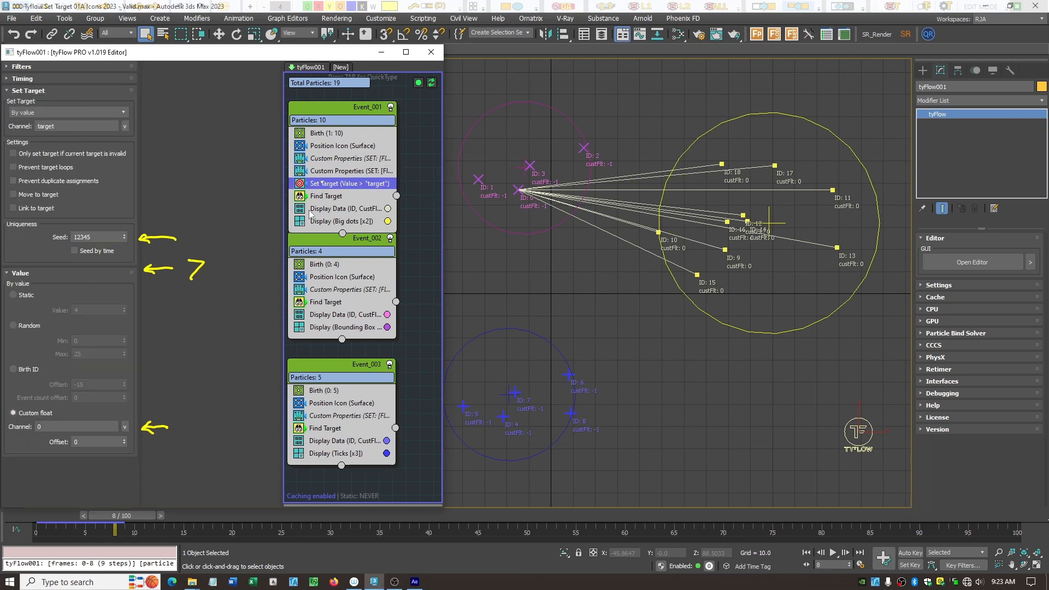
click(24, 414)
click(125, 426)
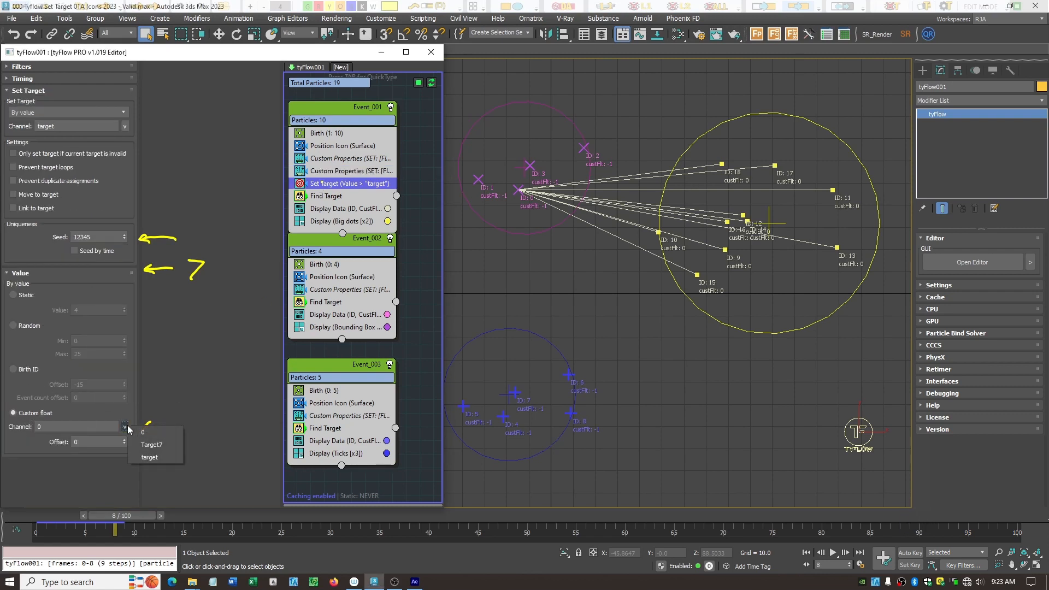
click(149, 446)
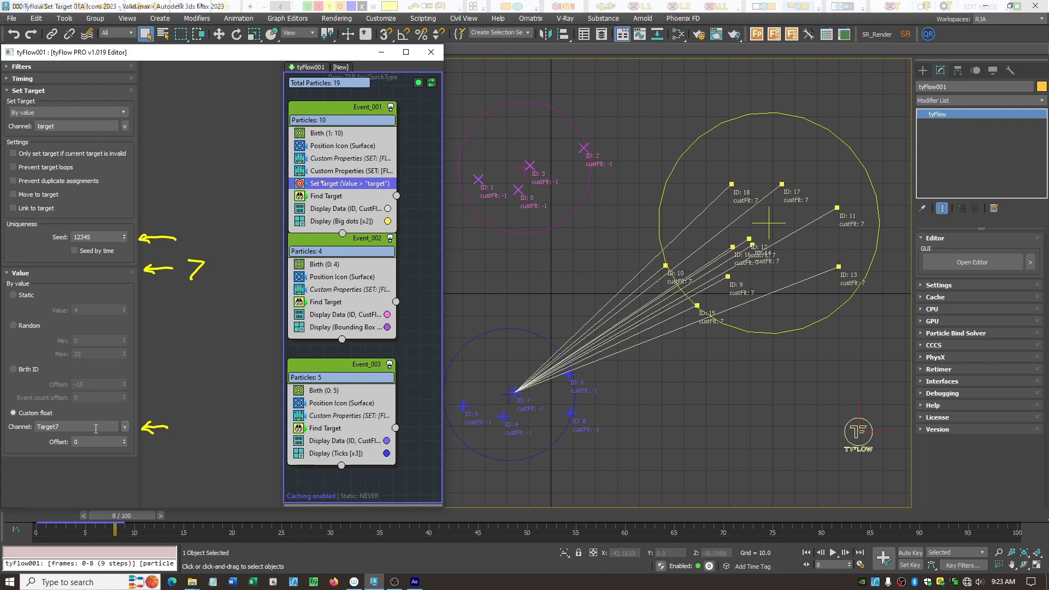
Raise the Custom float Offset one unit at a time to 3, and return it to 0.
click(125, 440)
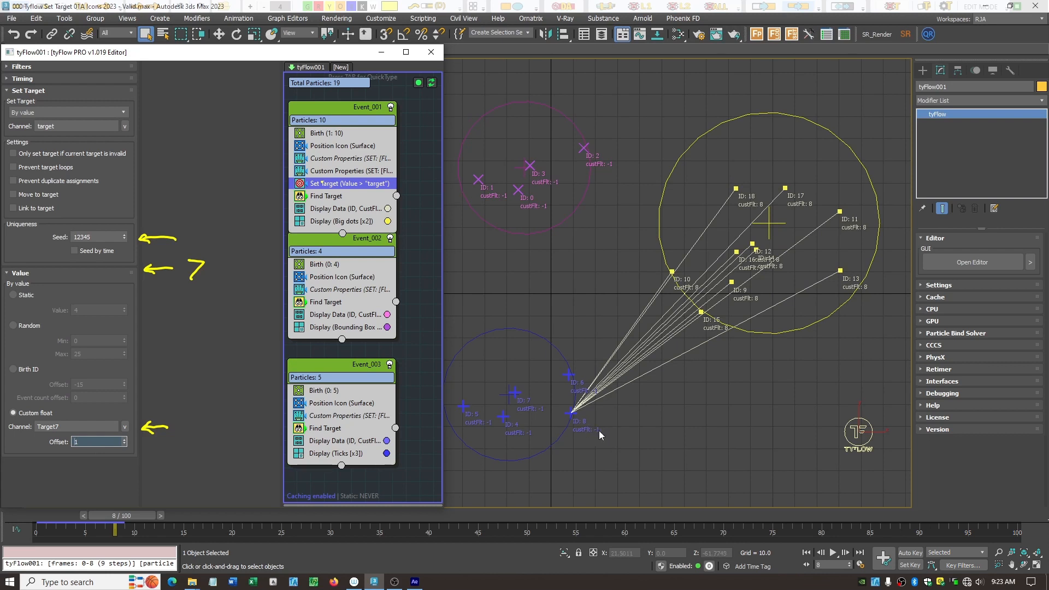
click(124, 440)
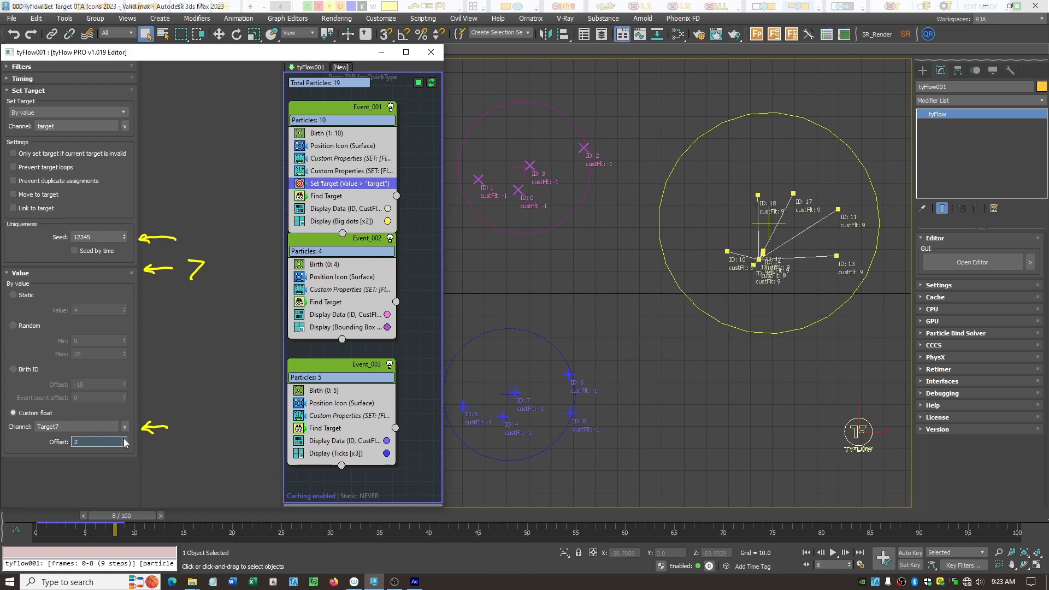
click(124, 440)
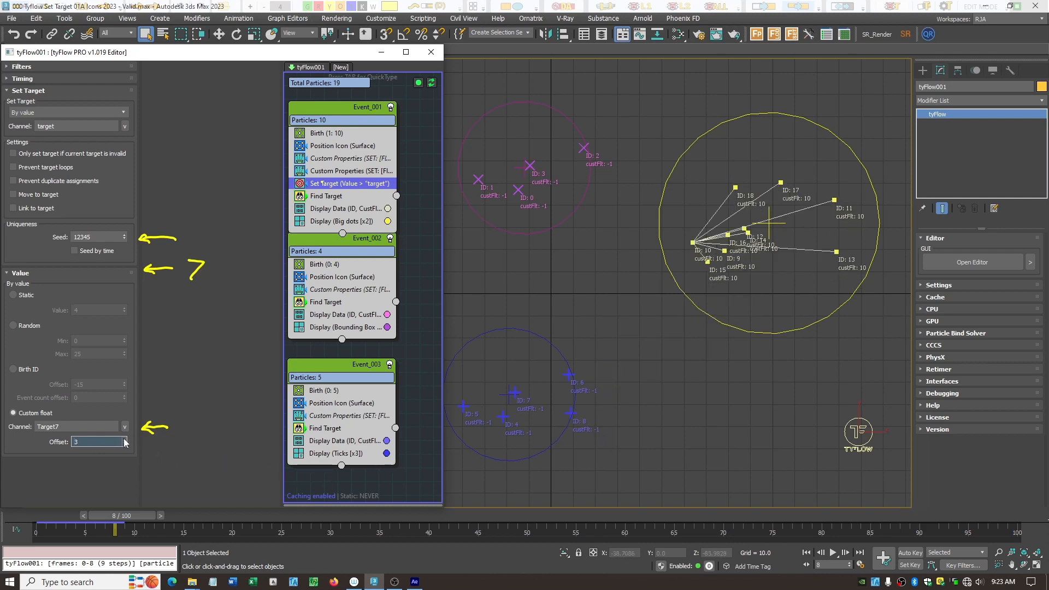
click(126, 444)
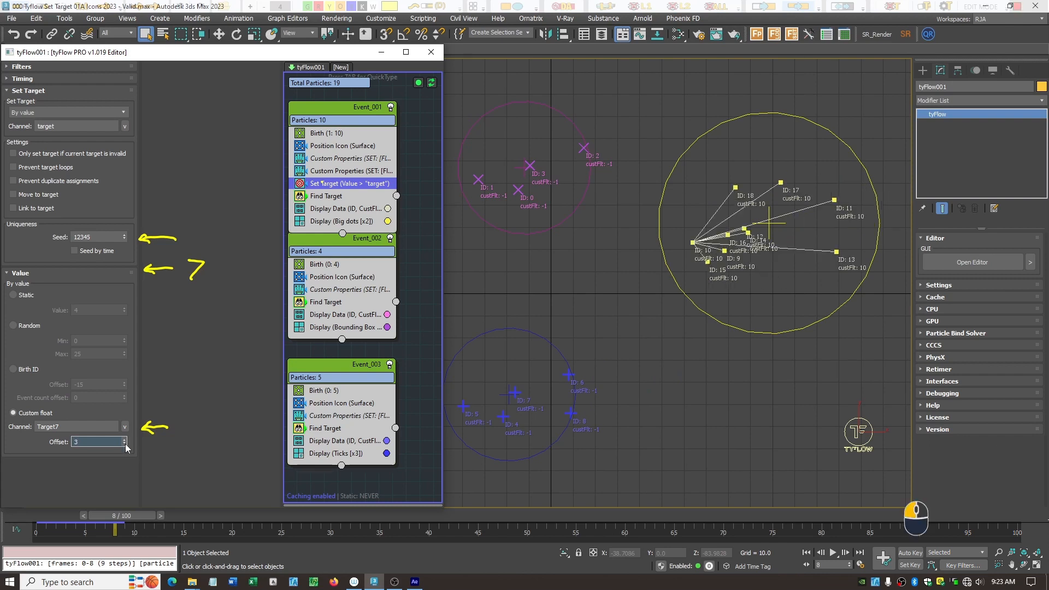
click(125, 444)
click(126, 444)
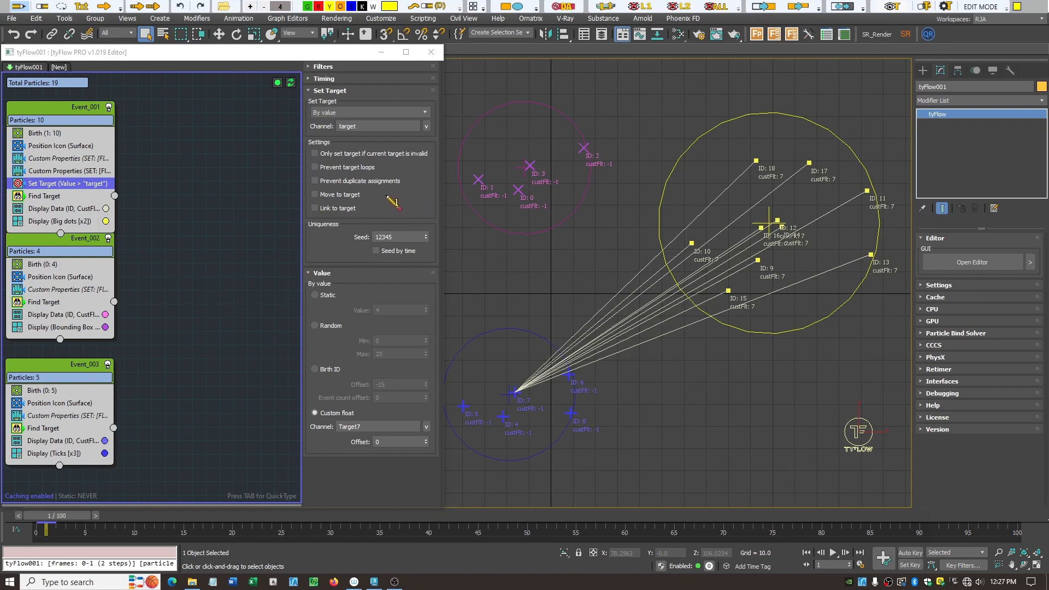
Draw arrows at Move to target, Link to target and Seed by time, and write "ANY RANDOM" beside the seed arrow.
mouse_move(409, 196)
mouse_down()
mouse_move(390, 196)
mouse_move(402, 215)
mouse_up()
drag(445, 247, 429, 253)
mouse_move(466, 255)
mouse_down()
mouse_move(475, 237)
mouse_move(487, 256)
mouse_move(524, 256)
mouse_move(545, 240)
mouse_move(583, 255)
mouse_up()
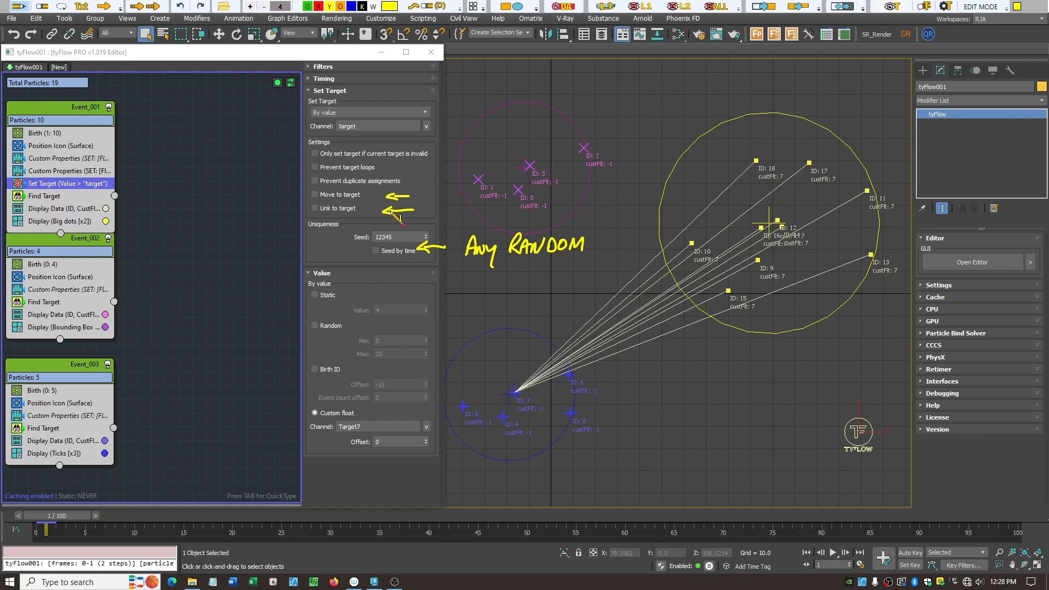
key(Escape)
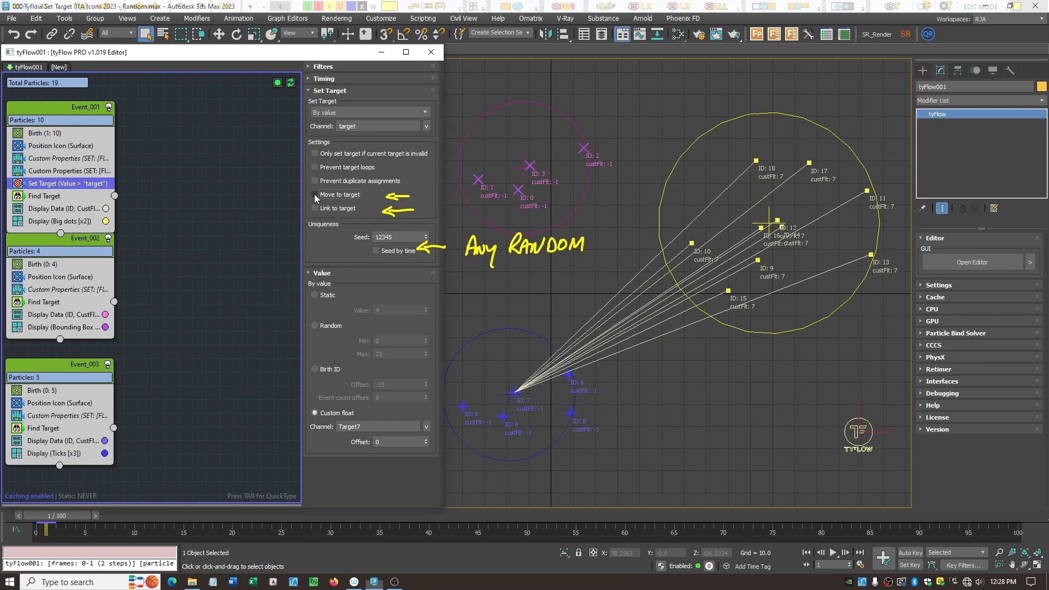
Test Move to target with a handwritten "MOVE TO TARGET op" note, and turn the option off and erase all annotations.
click(314, 195)
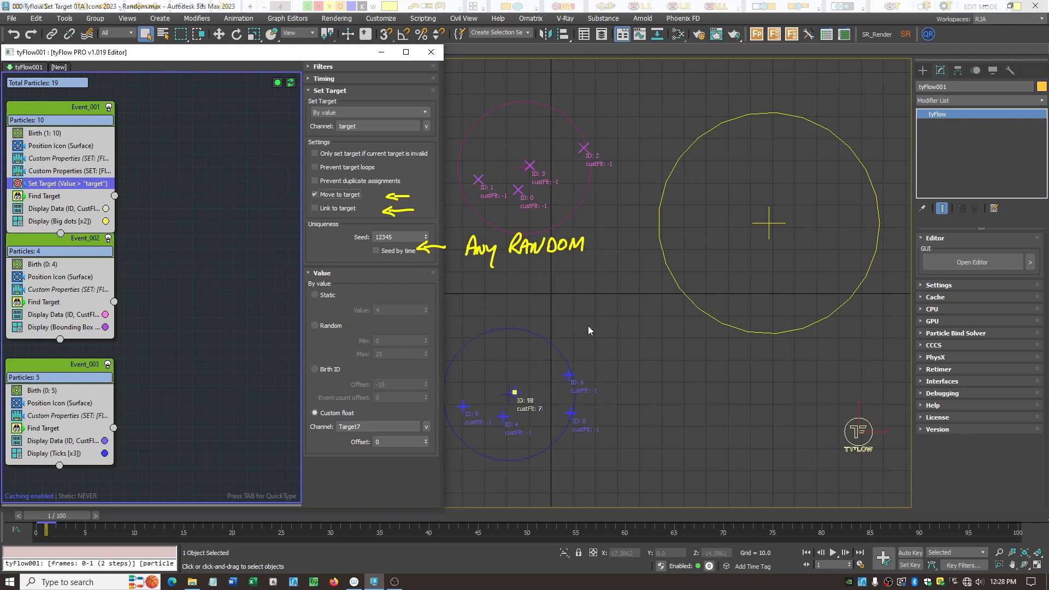
mouse_move(71, 517)
mouse_down()
mouse_move(58, 516)
mouse_move(70, 516)
mouse_up()
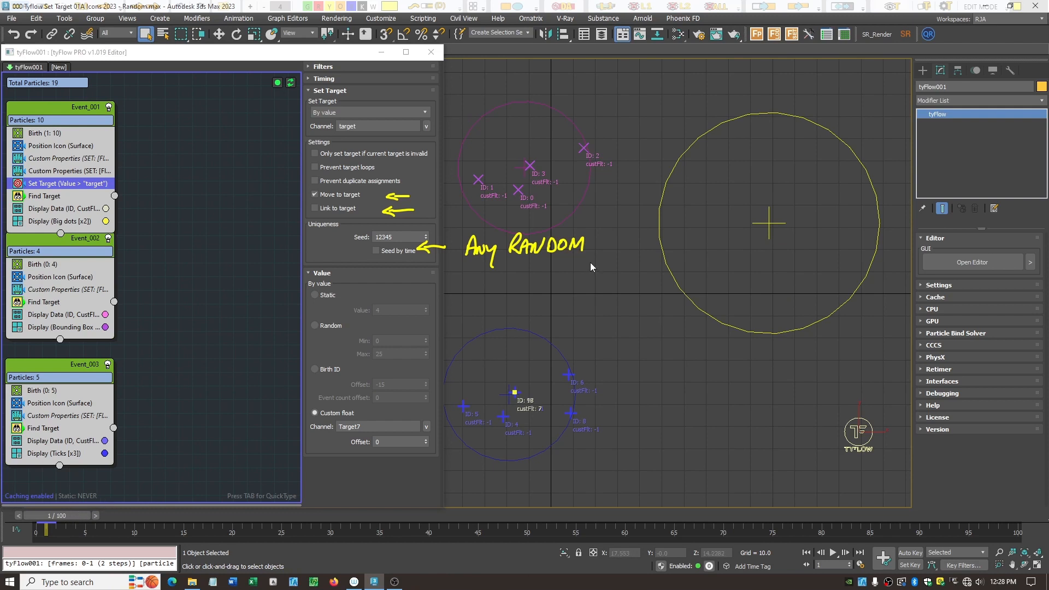
key(F9)
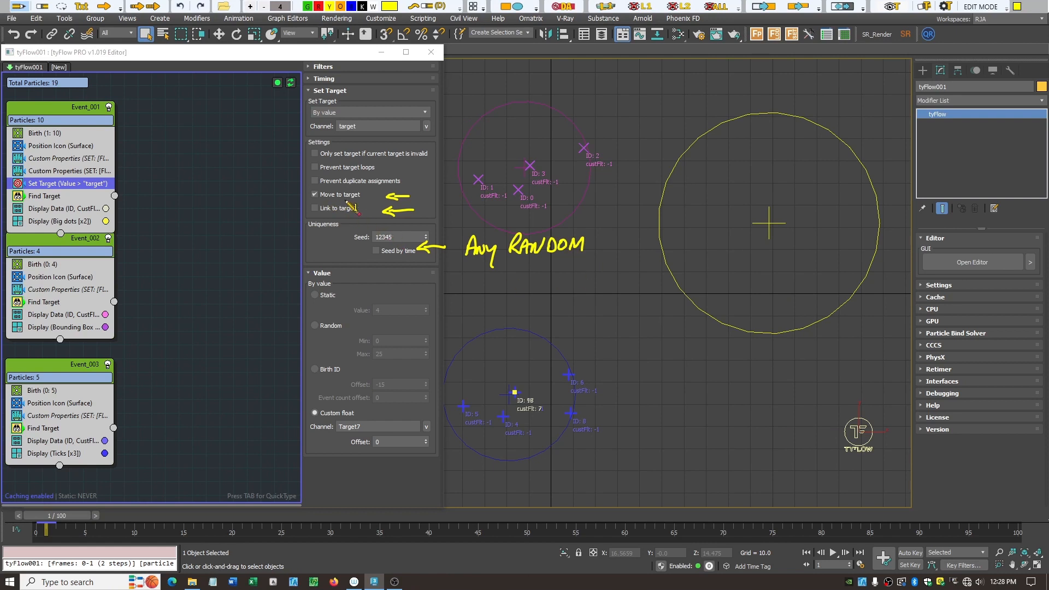
drag(425, 195, 621, 180)
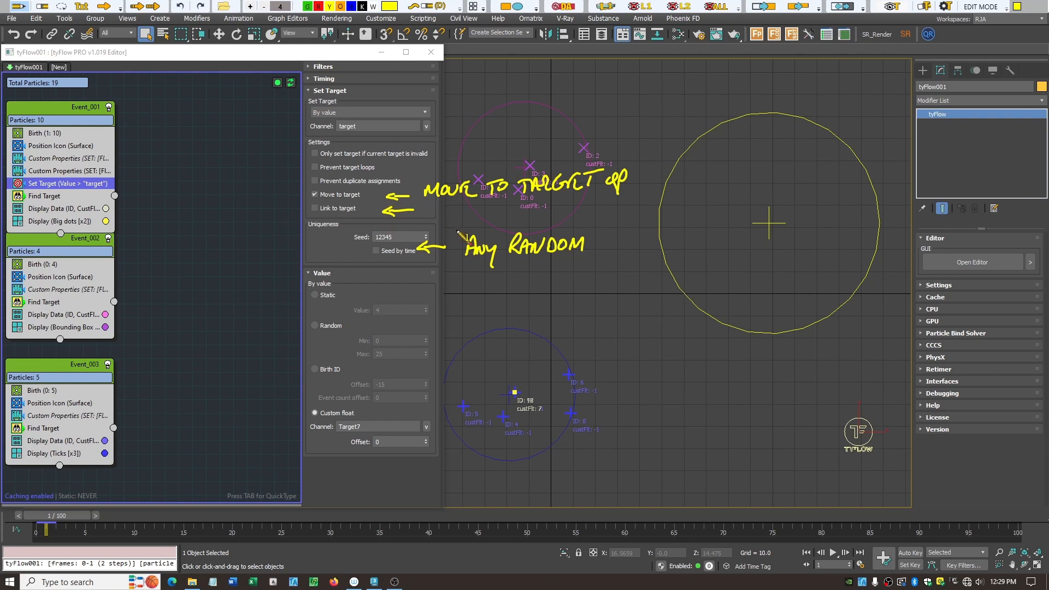
click(316, 194)
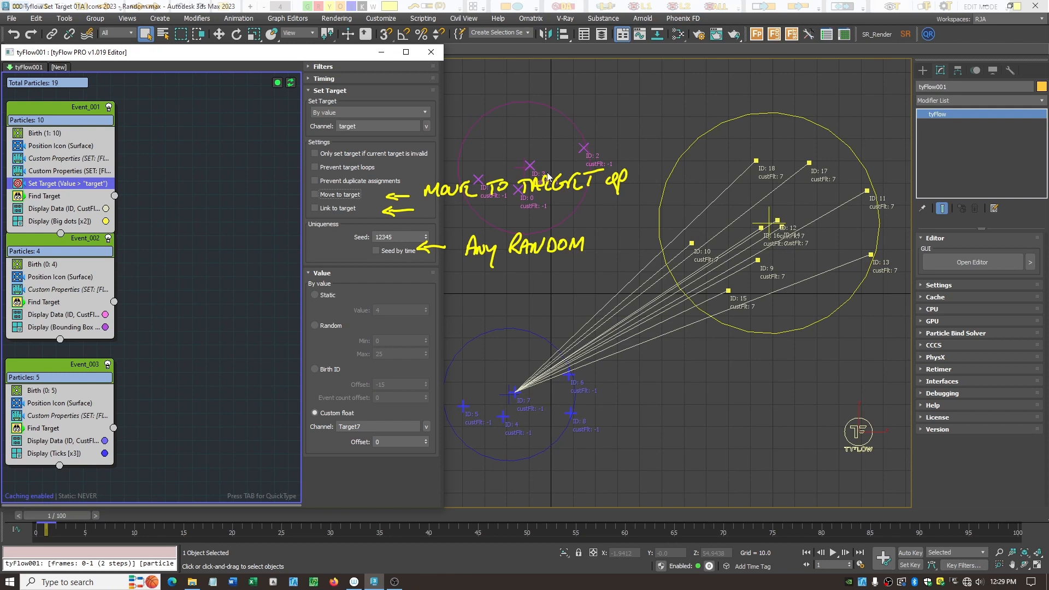
click(430, 8)
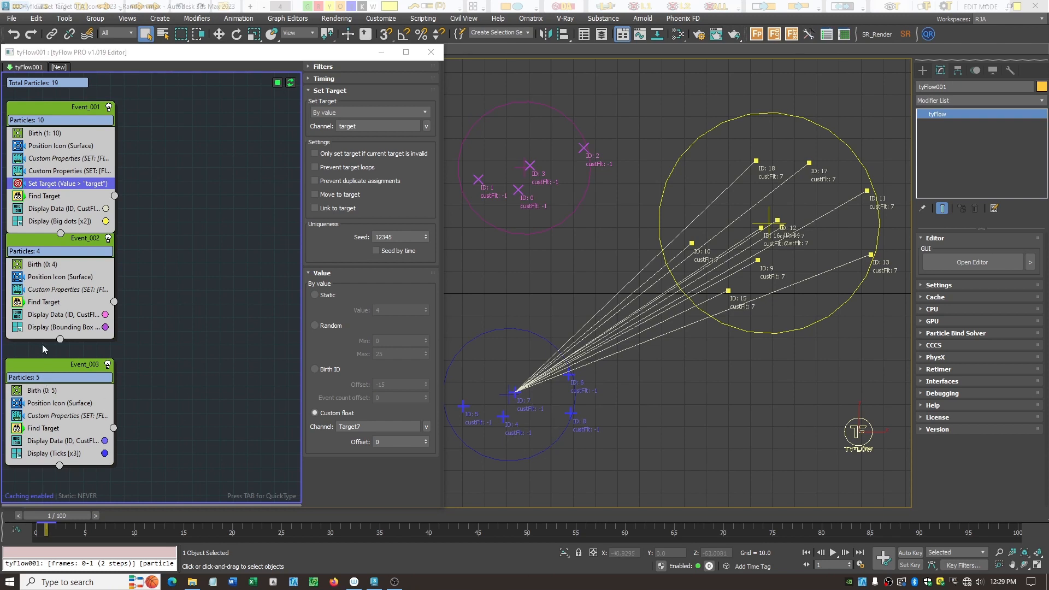
Add a Speed operator directly below Position Icon in Event_003.
click(54, 369)
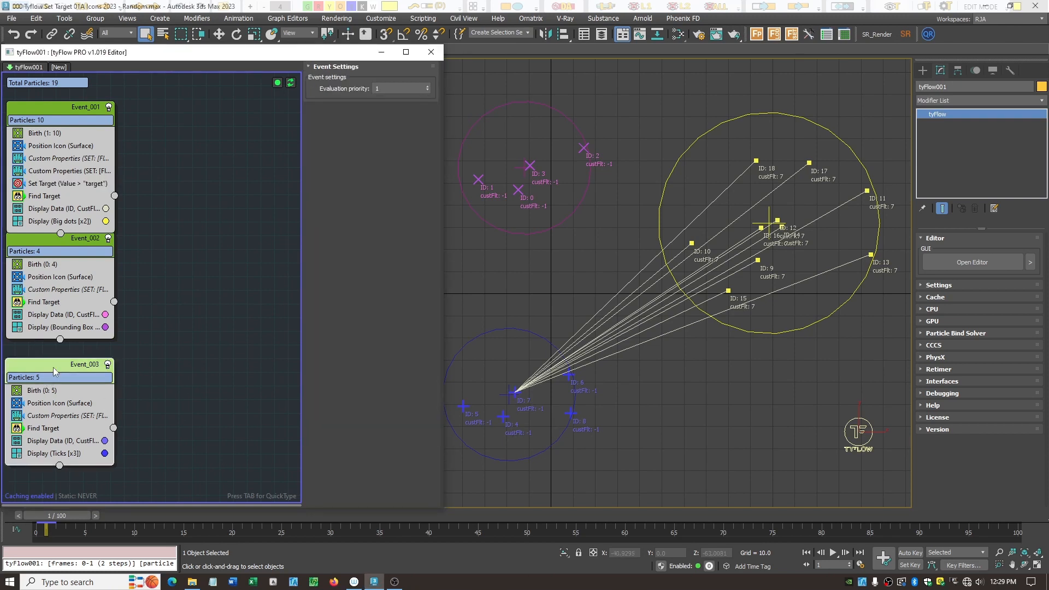
click(60, 403)
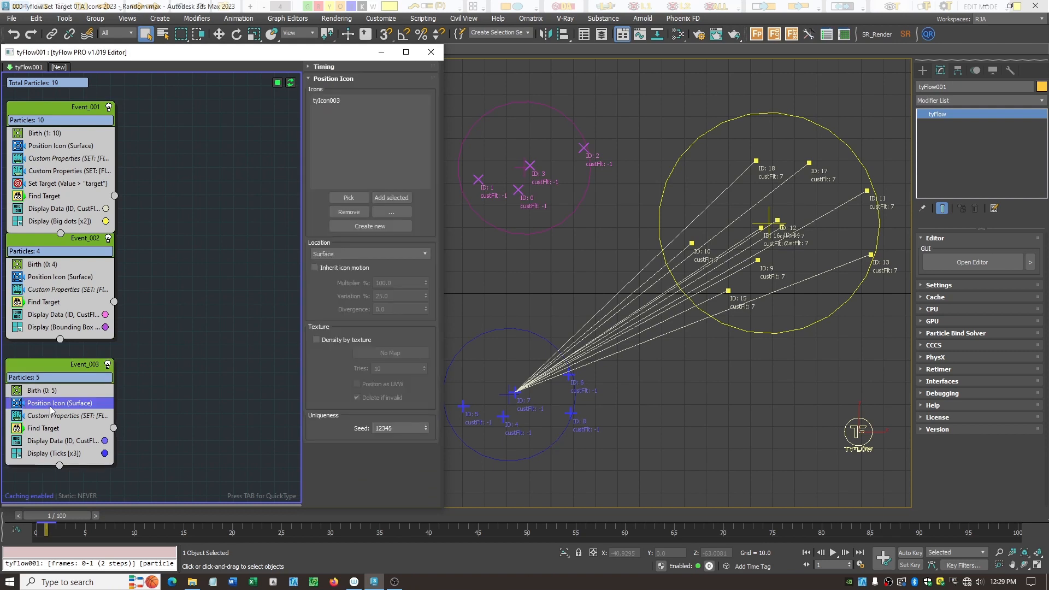
key(Tab)
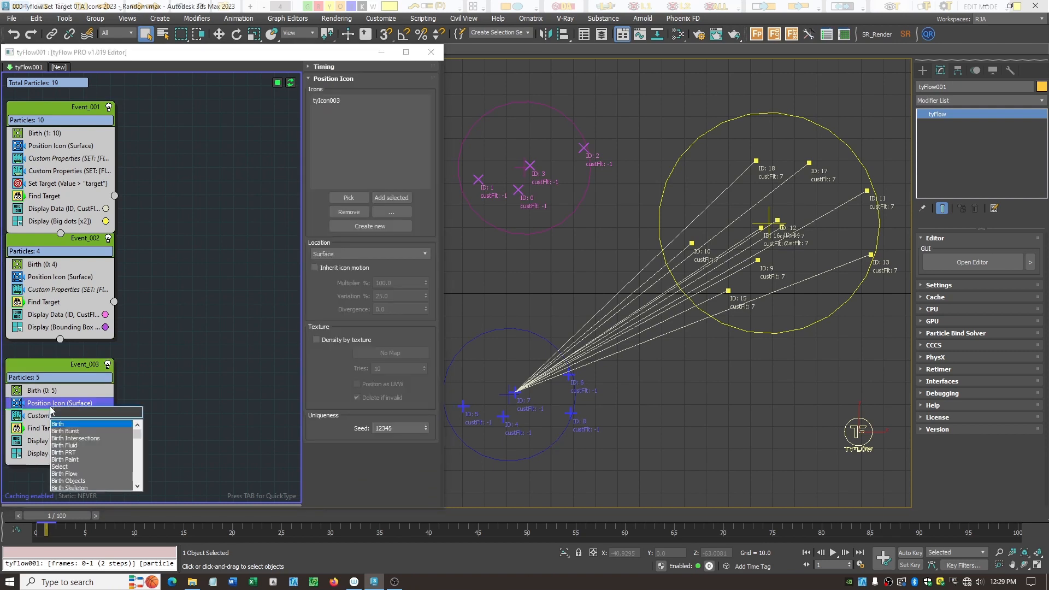
text(spl)
text(eed)
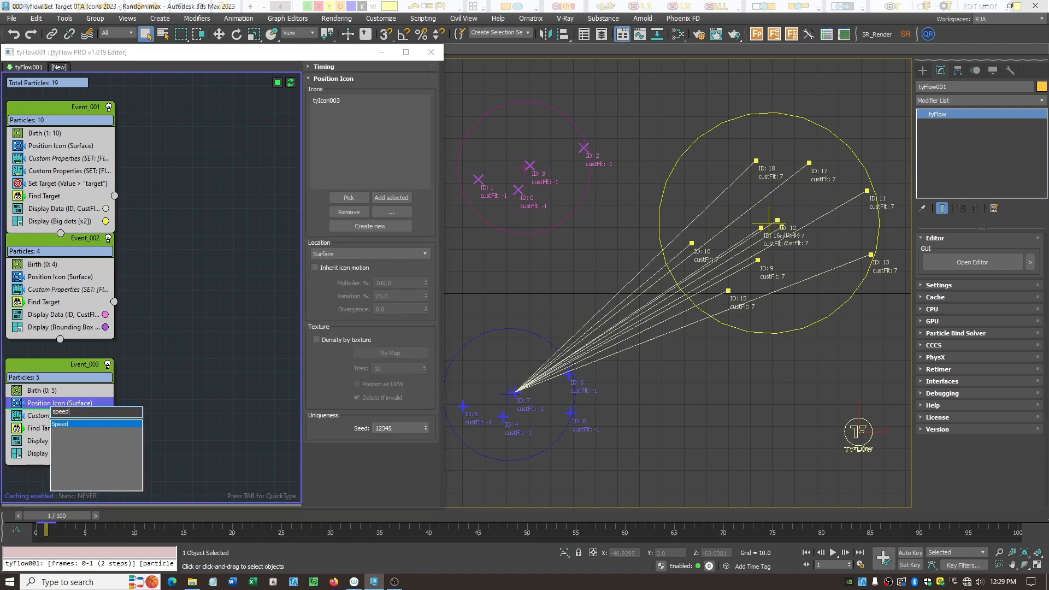
key(Return)
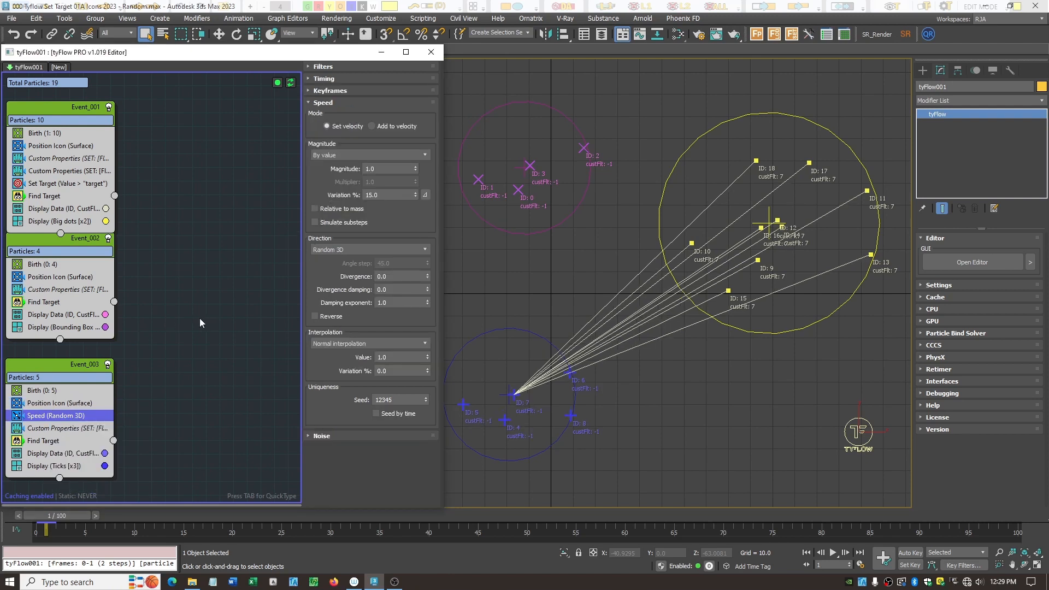
Set the Speed operator's timing to Frame with the range starting at 20, and preview the animation through frame 20.
click(311, 79)
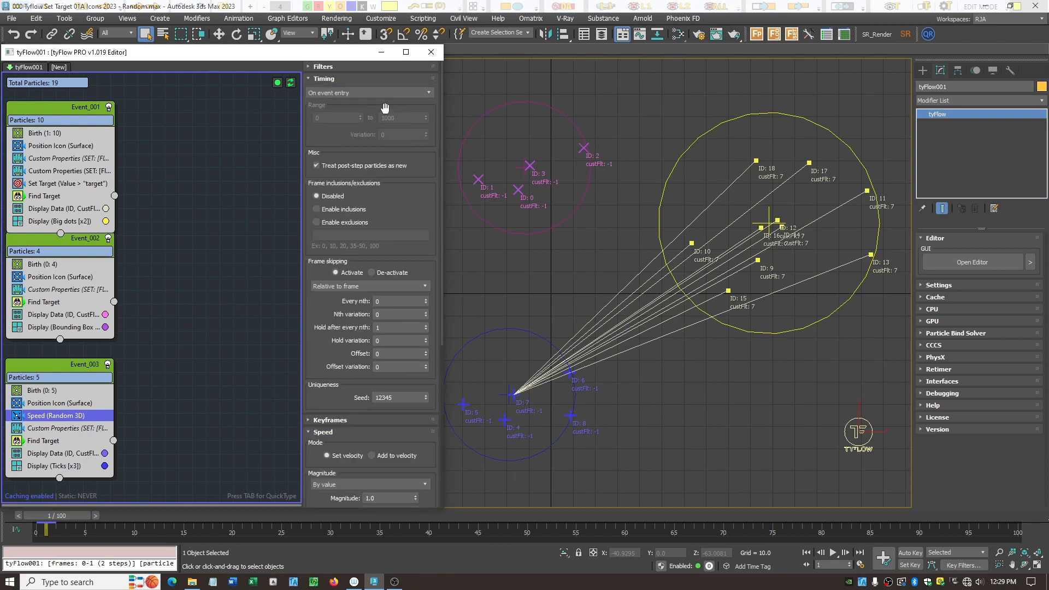
click(425, 95)
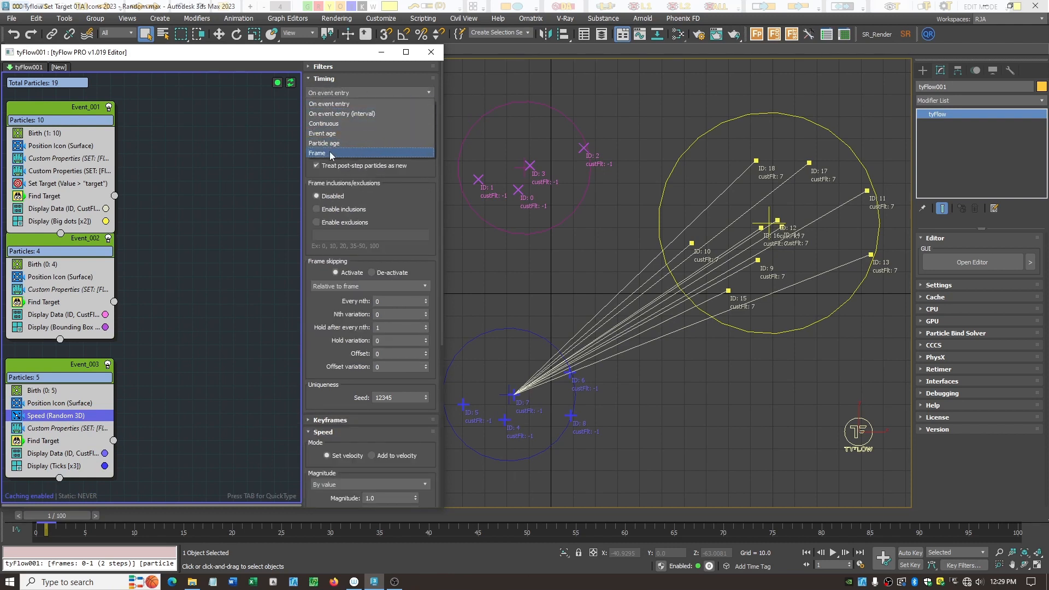
click(340, 143)
click(316, 118)
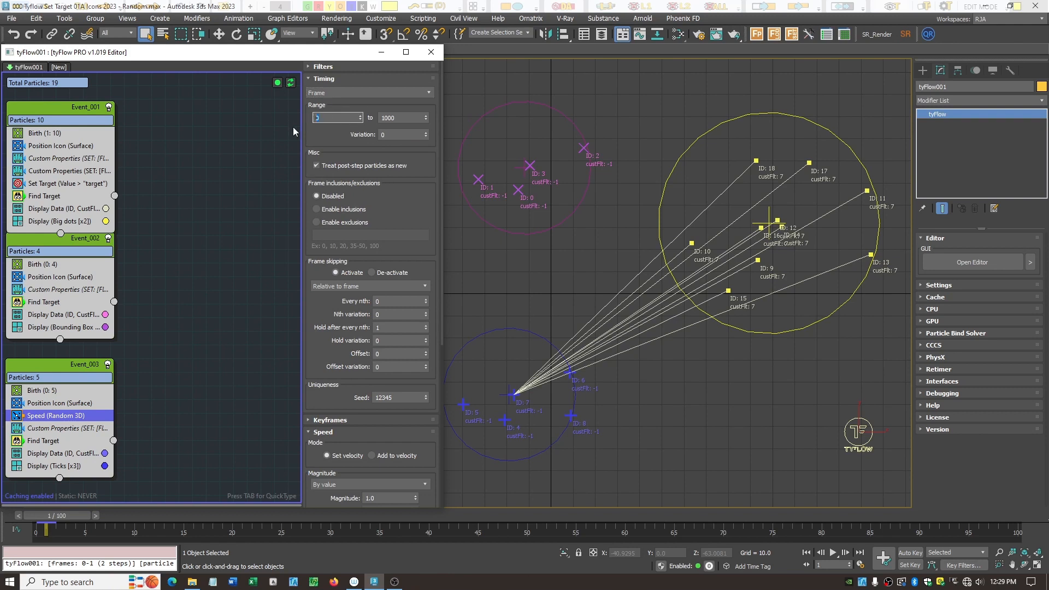
text(20)
click(404, 136)
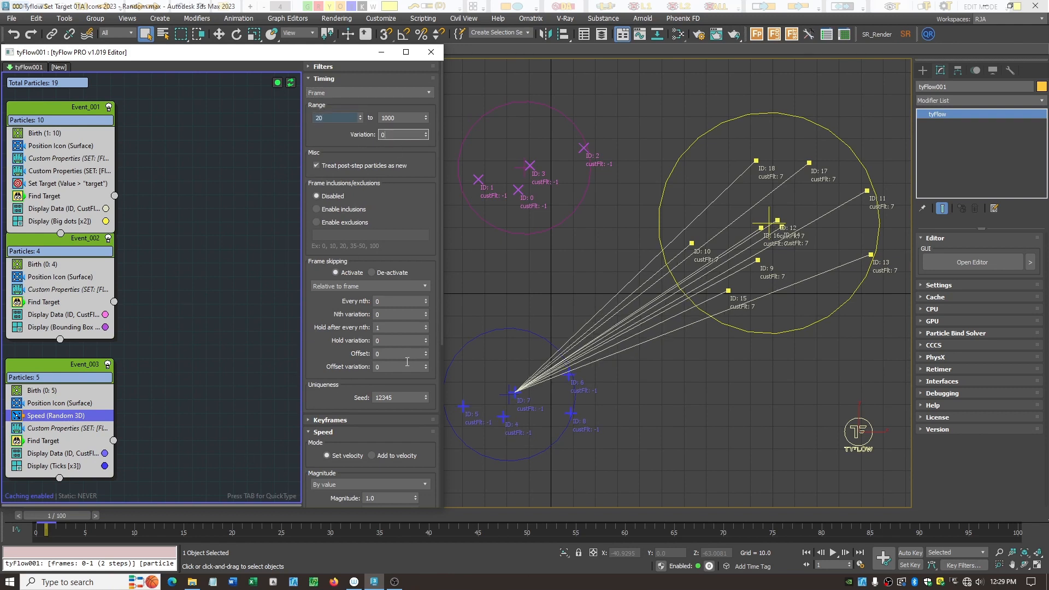
drag(69, 527, 254, 510)
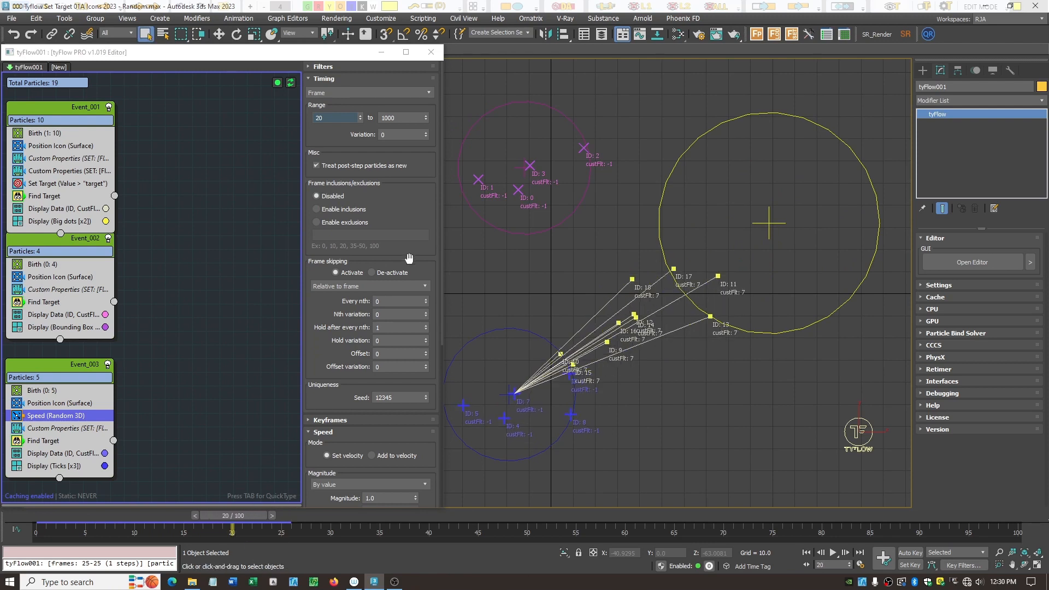
Set the Speed direction to Particle Z and its magnitude to 3.0, and preview the motion, ending at frame 3.
click(324, 78)
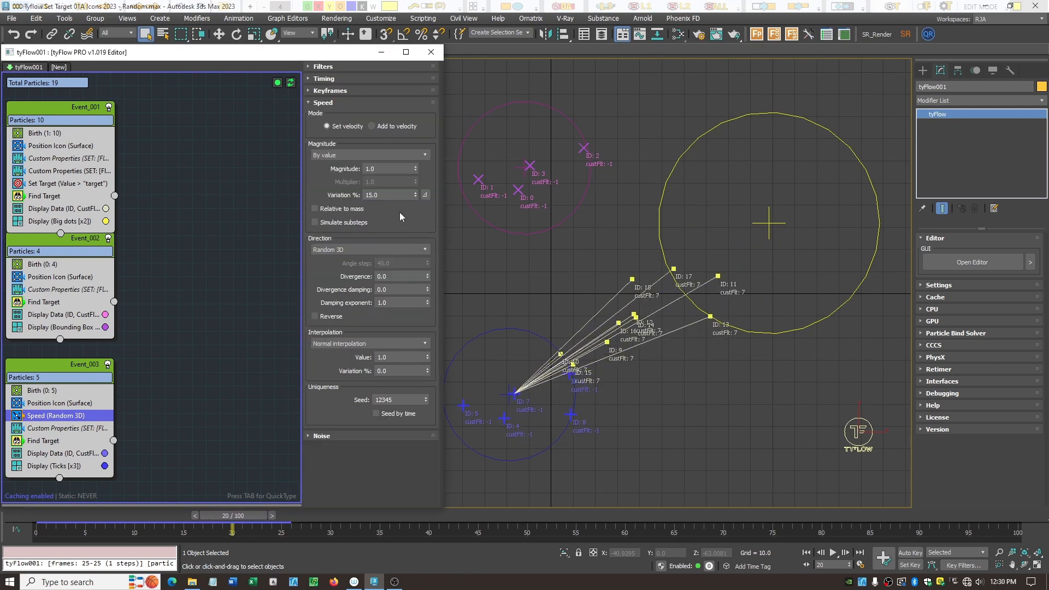
click(425, 250)
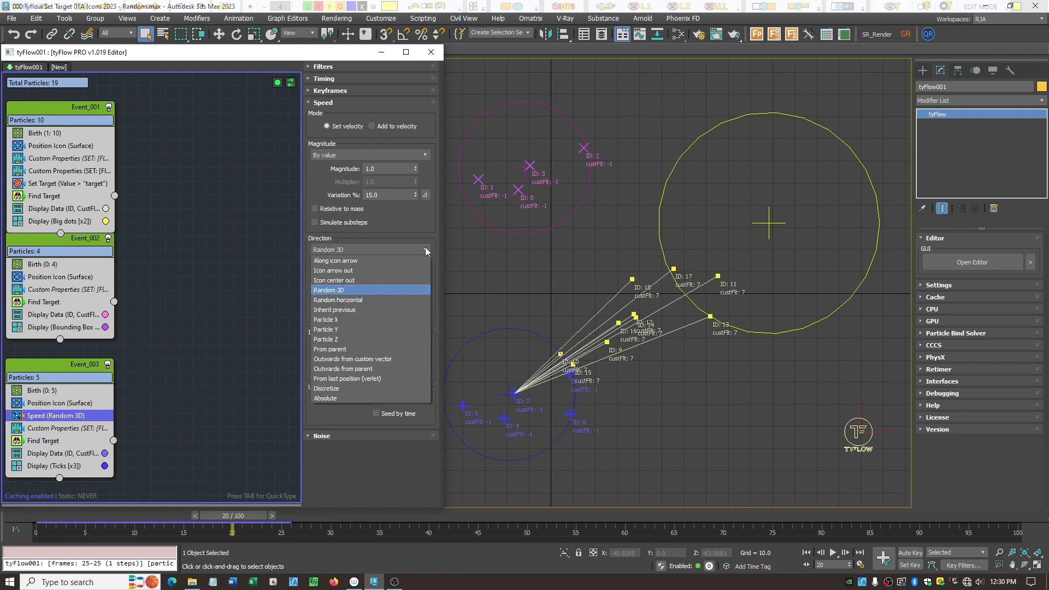
click(358, 340)
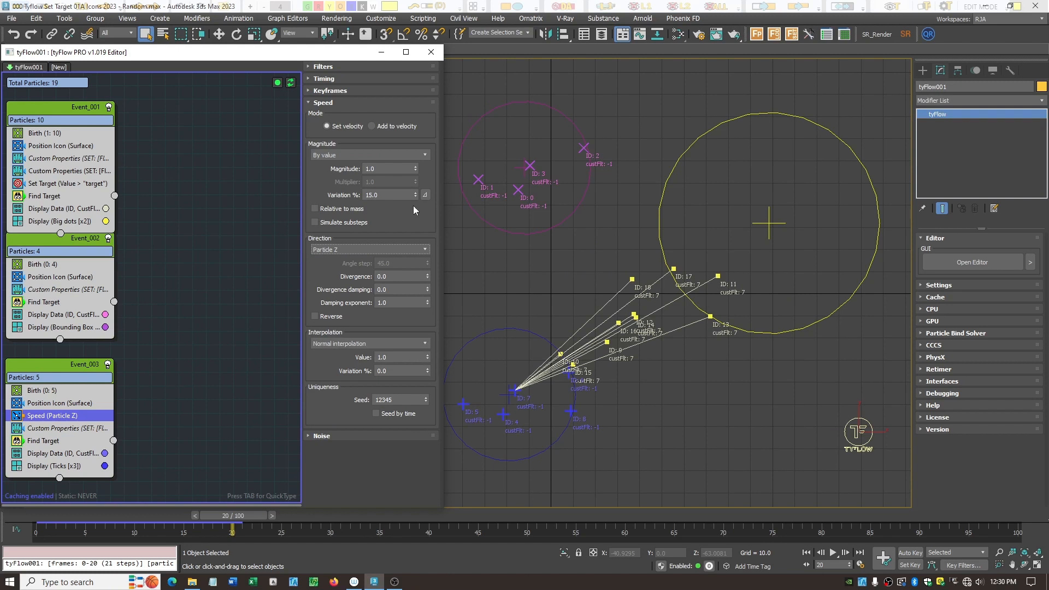
click(389, 169)
key(Return)
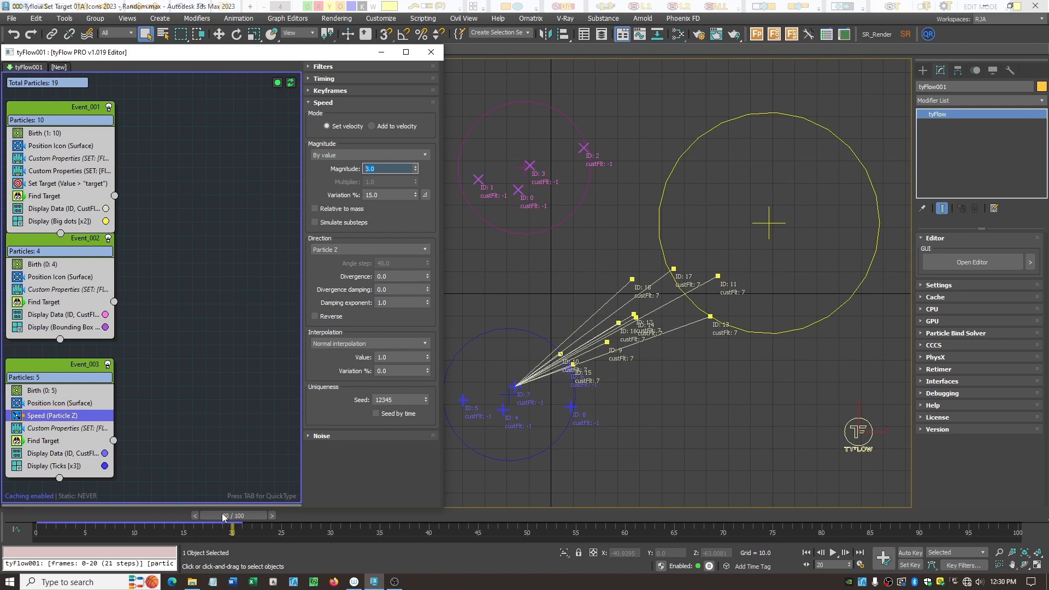
drag(224, 518, 66, 528)
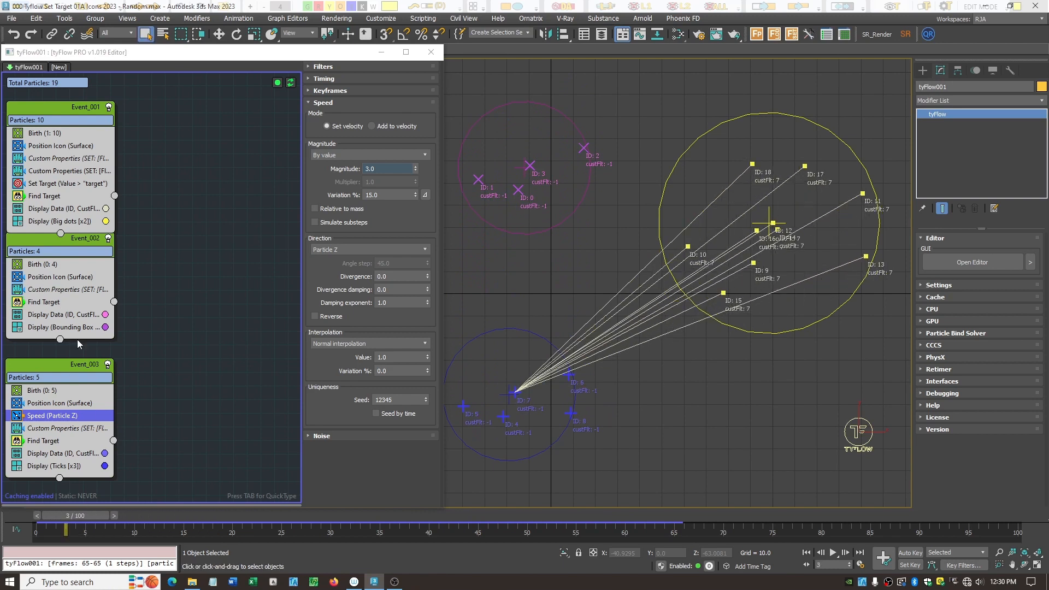
Enable Link to target in Event_001's Set Target operator and preview the linked motion up to frame 34.
click(44, 183)
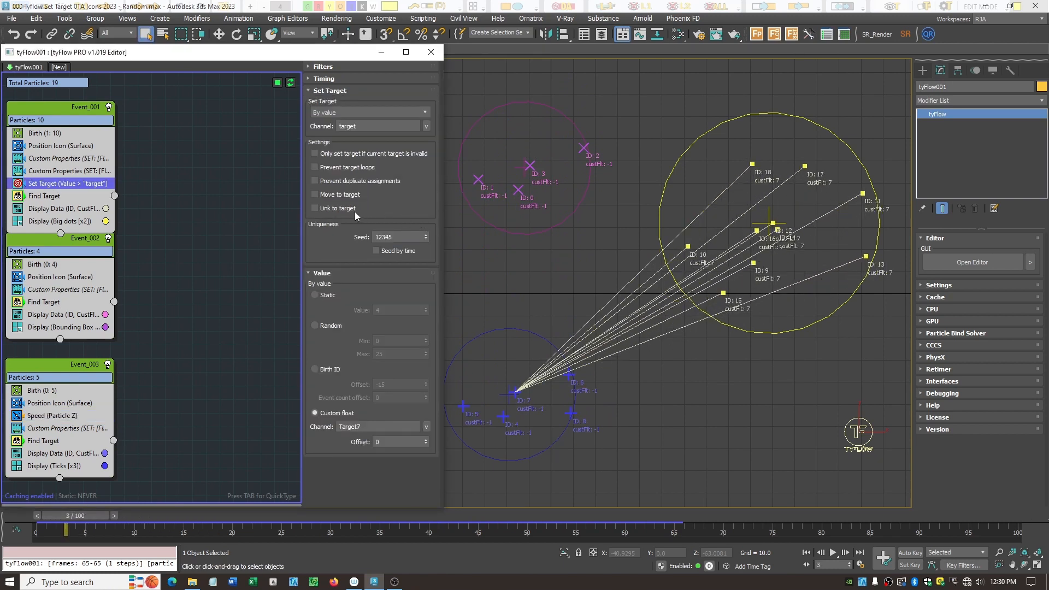
click(315, 208)
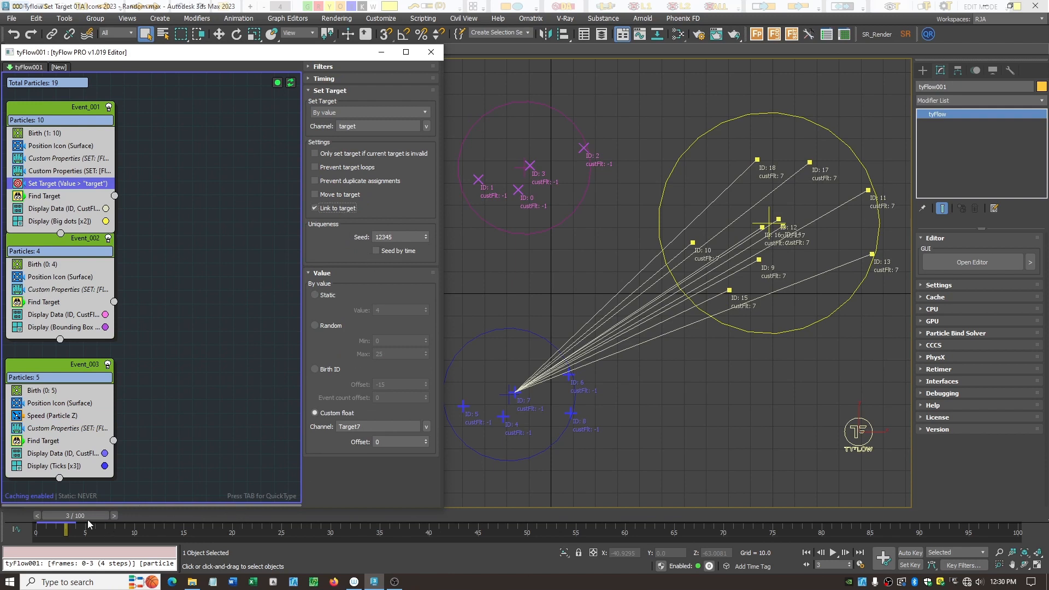
drag(87, 518, 388, 495)
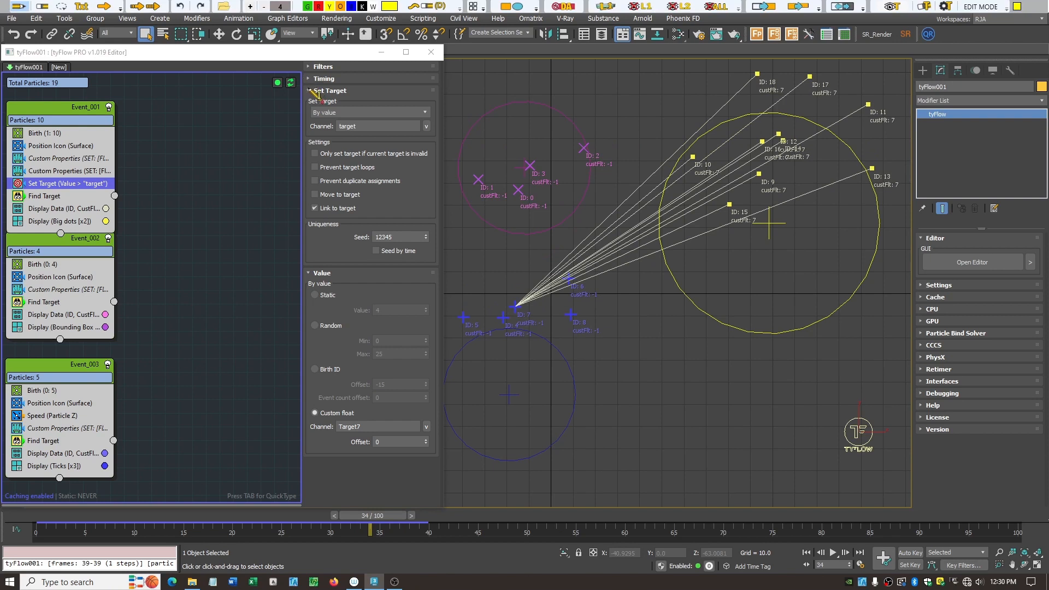
Draw a yellow loop around all the Set Target settings, and change the Set Target mode to Random.
mouse_move(303, 88)
mouse_down()
mouse_move(436, 108)
mouse_move(427, 472)
mouse_move(294, 354)
mouse_move(311, 97)
mouse_up()
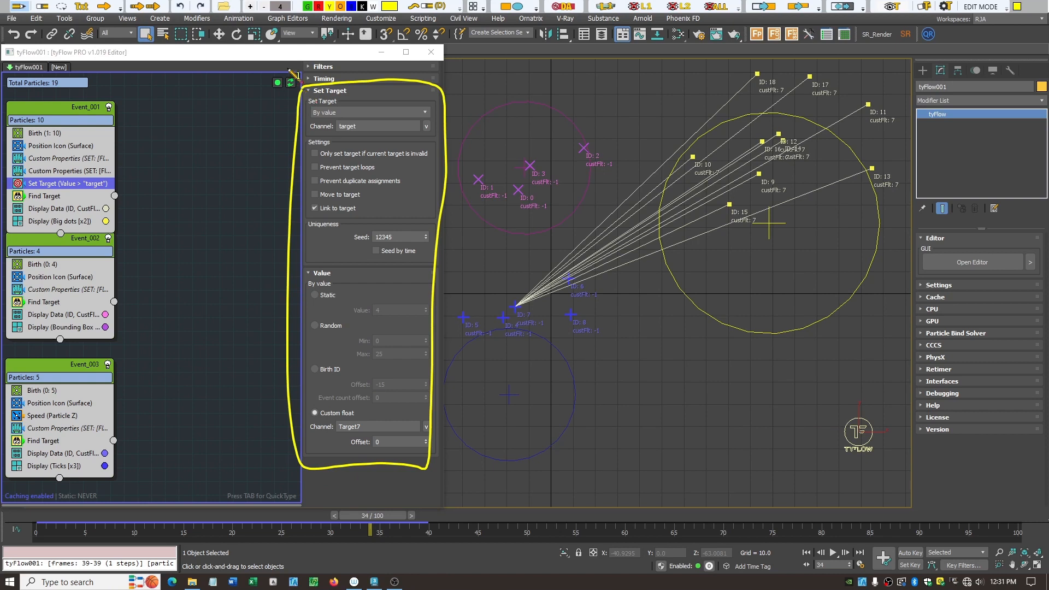
key(Escape)
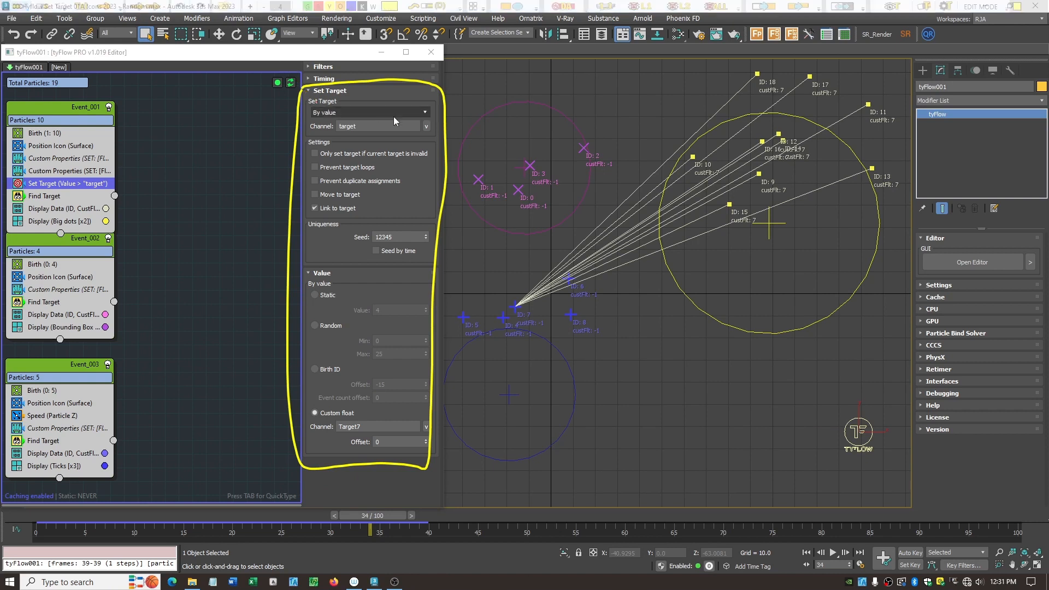
click(426, 113)
click(400, 133)
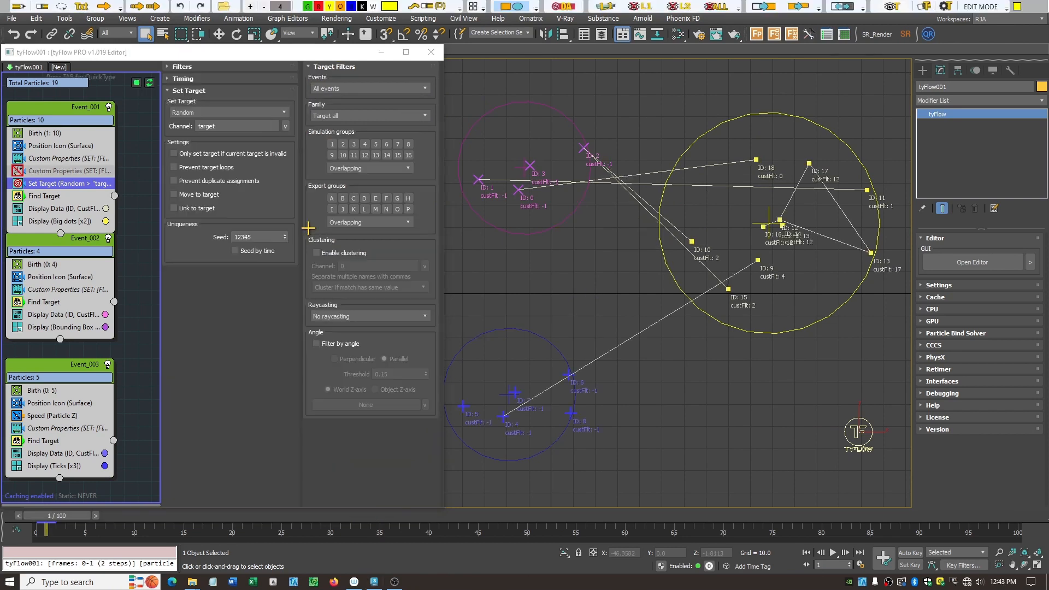
Highlight the Random mode, the Target Filters section, its heading and the Events filter one after another with yellow boxes.
mouse_move(164, 105)
mouse_down()
mouse_move(222, 127)
mouse_move(297, 125)
mouse_up()
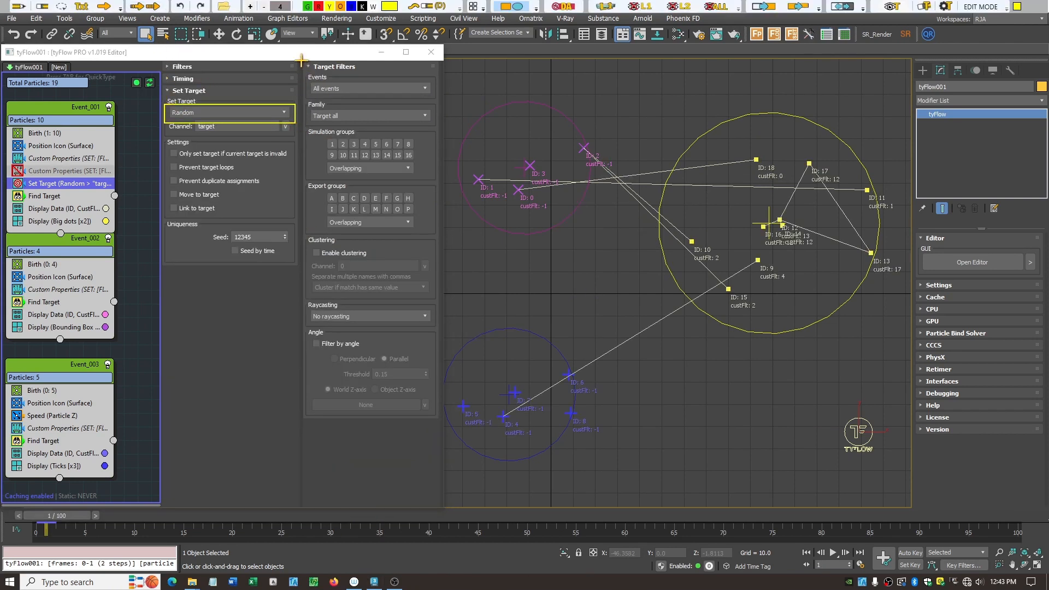
drag(301, 60, 449, 418)
drag(302, 56, 368, 78)
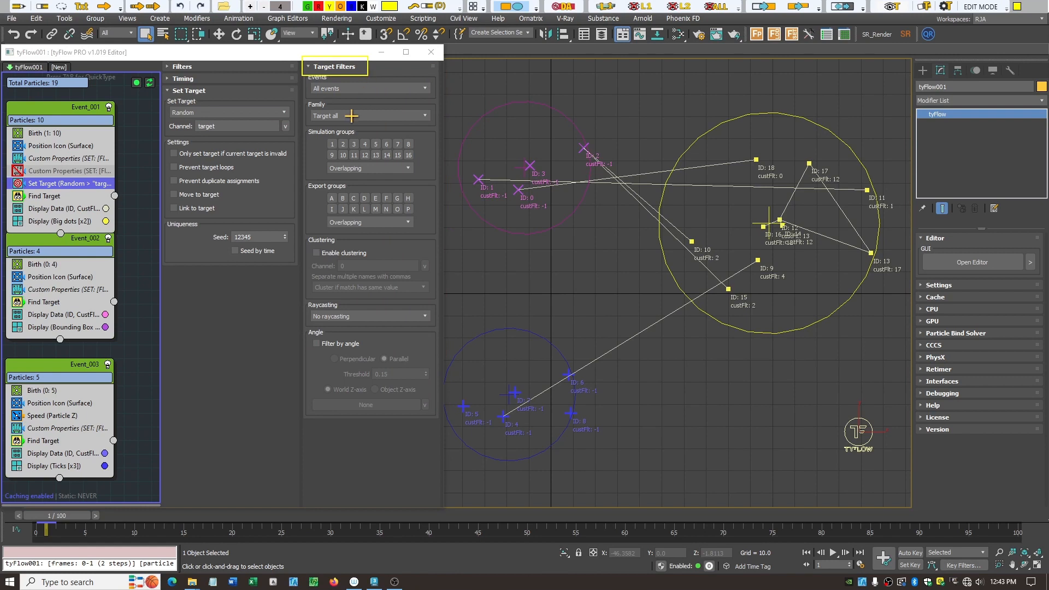
mouse_move(306, 79)
mouse_down()
mouse_move(317, 92)
mouse_move(438, 99)
mouse_up()
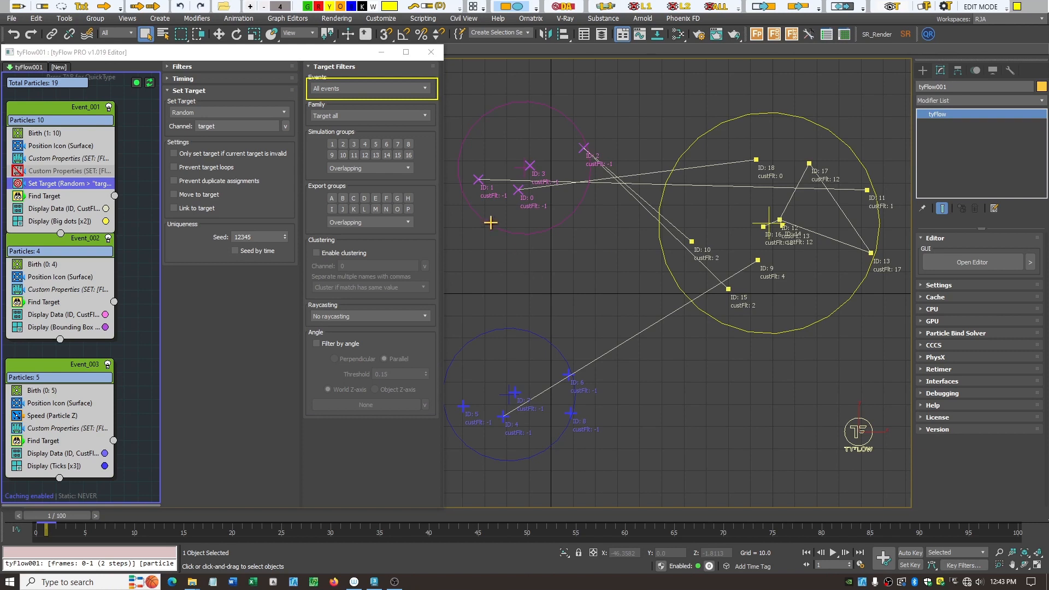
Try the Events target filter with This event only and Exclude this event, and return it to This event only.
click(424, 88)
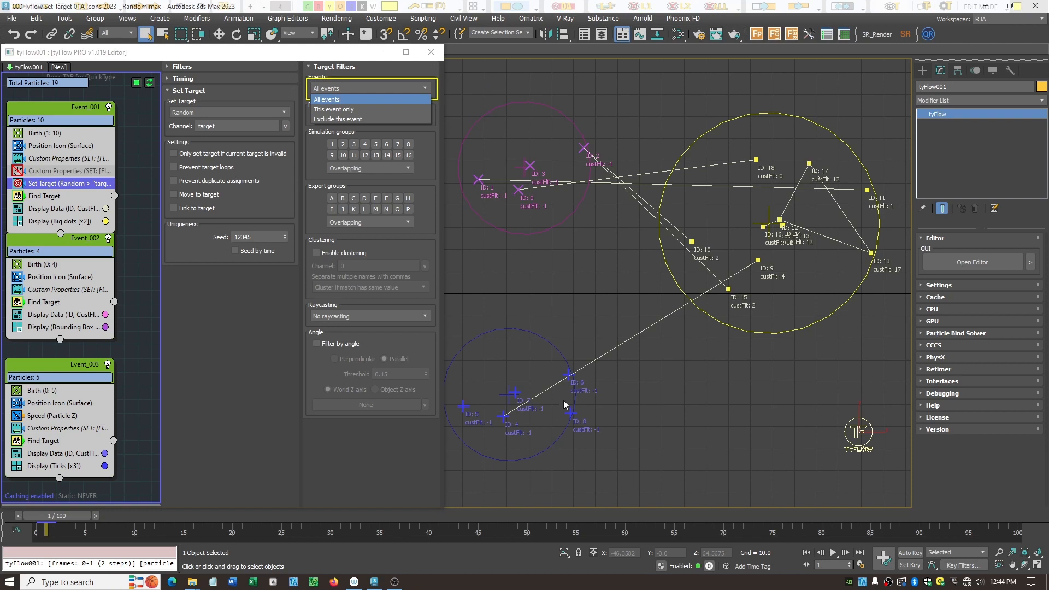
click(343, 109)
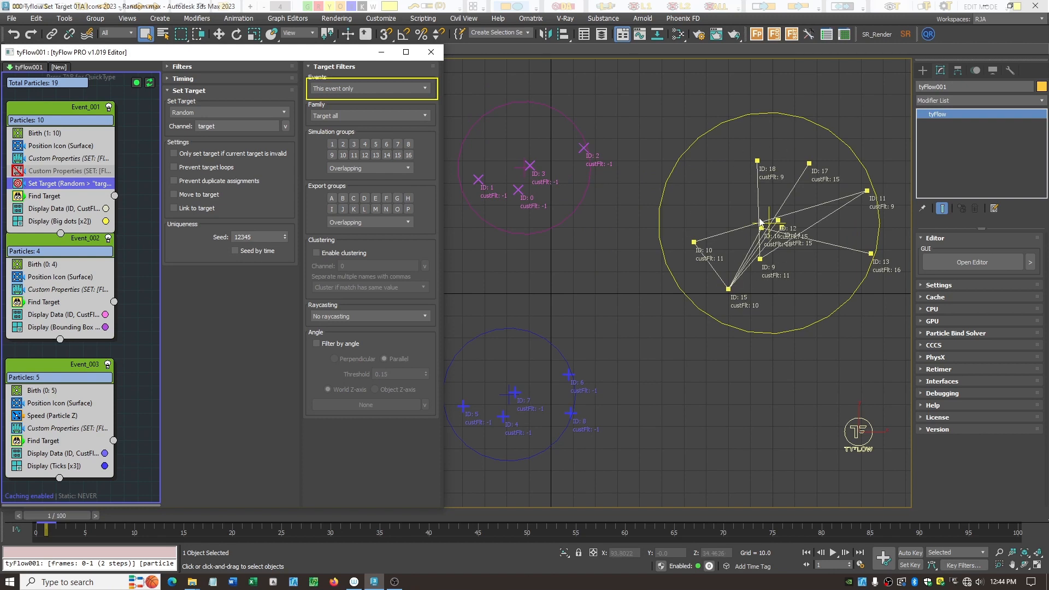
click(426, 92)
click(375, 119)
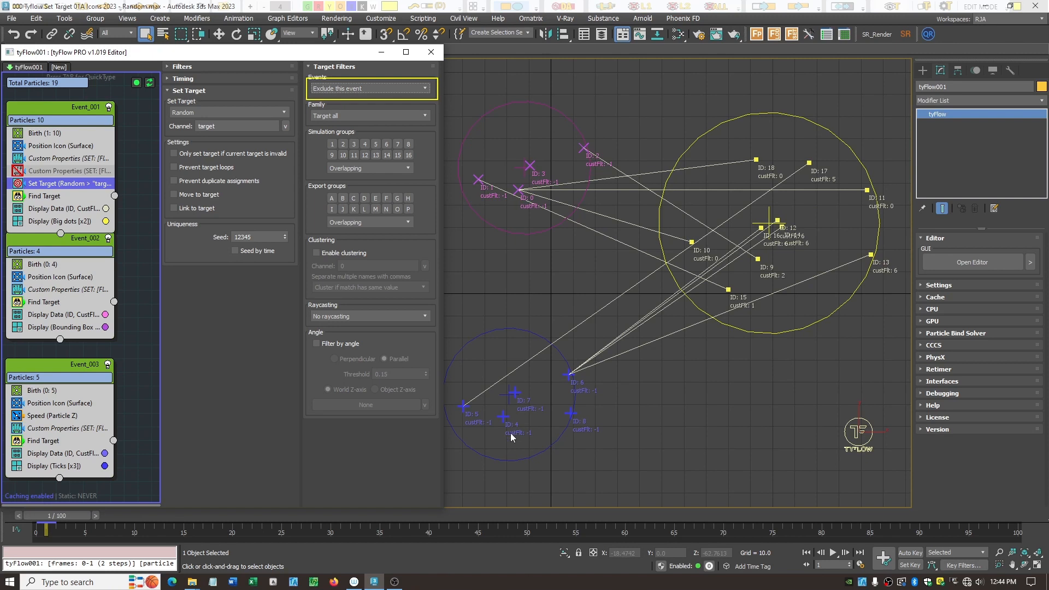
click(427, 88)
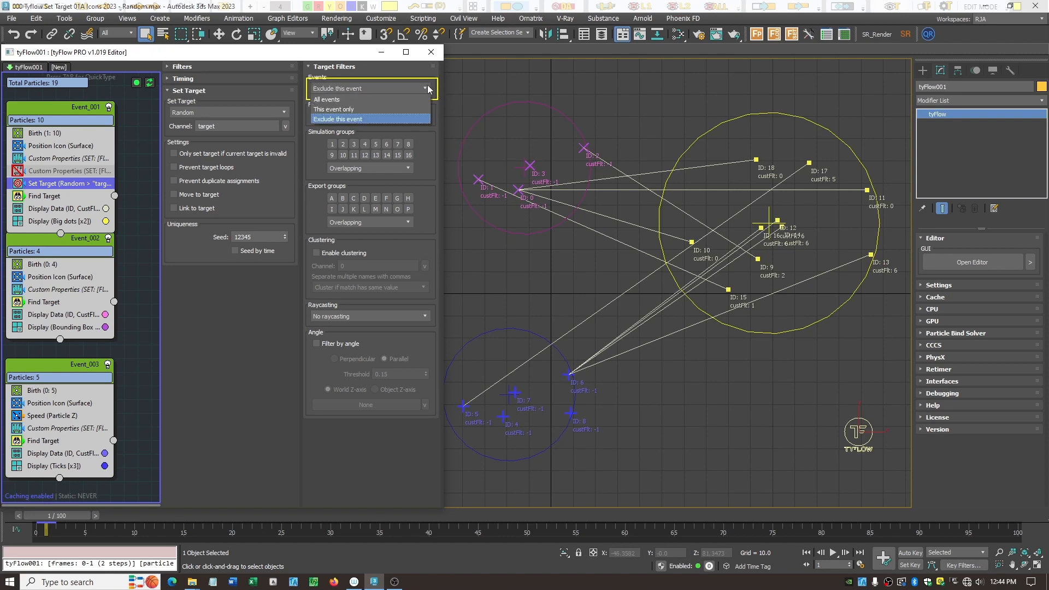
click(366, 109)
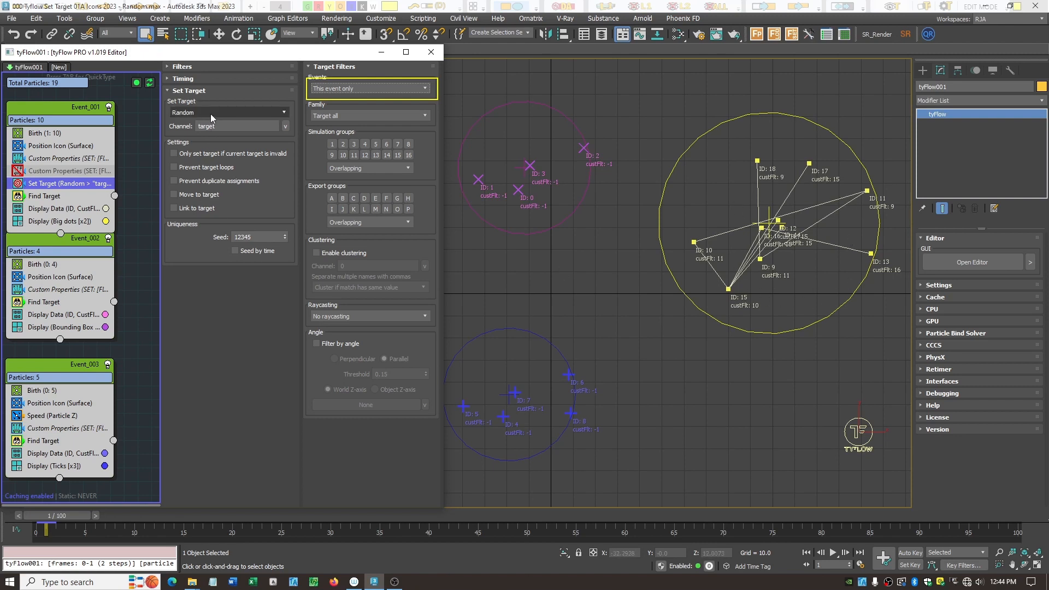
Set the Events target filter to Exclude this event, preview the particles up to frame 17, and return to frame 1.
click(424, 88)
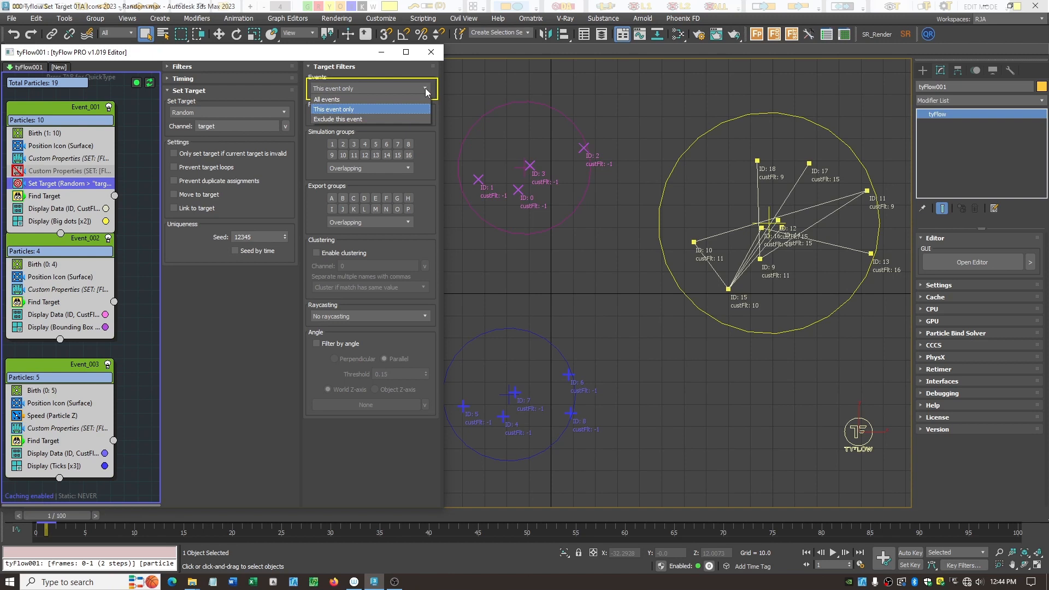
click(360, 119)
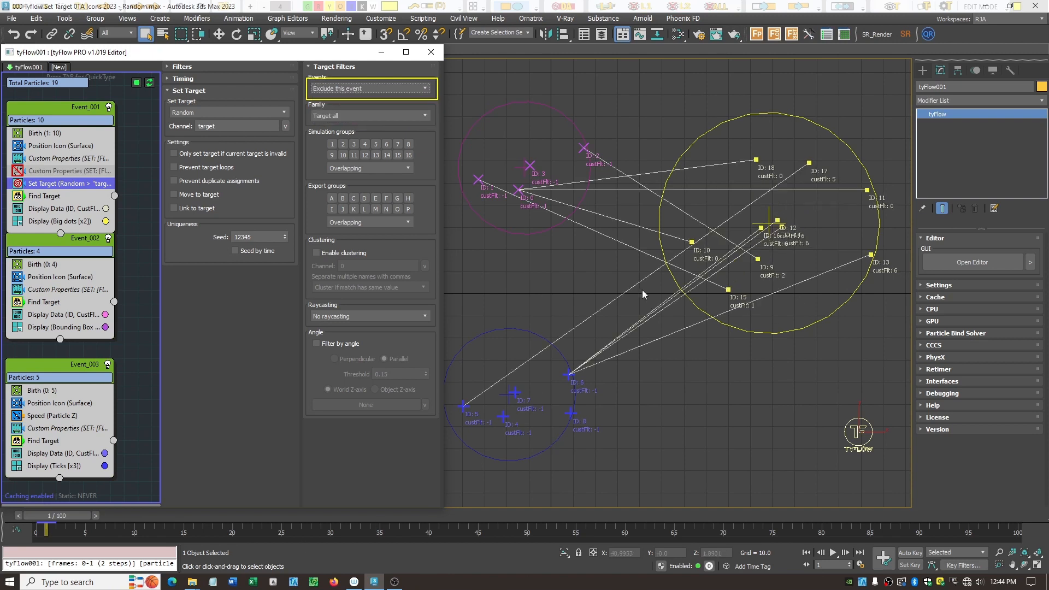
drag(65, 514, 222, 528)
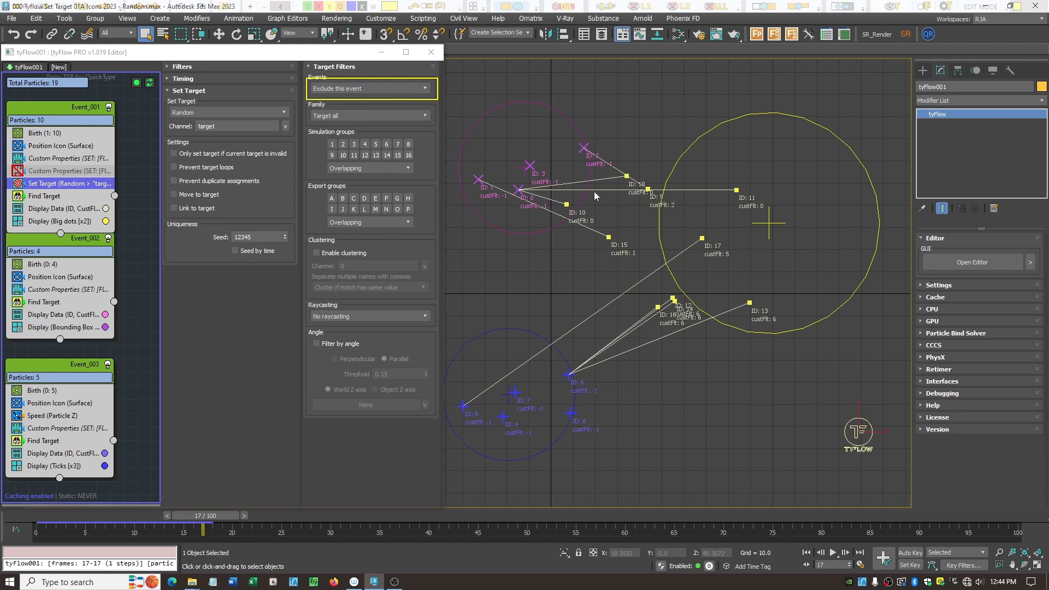
drag(220, 515, 67, 516)
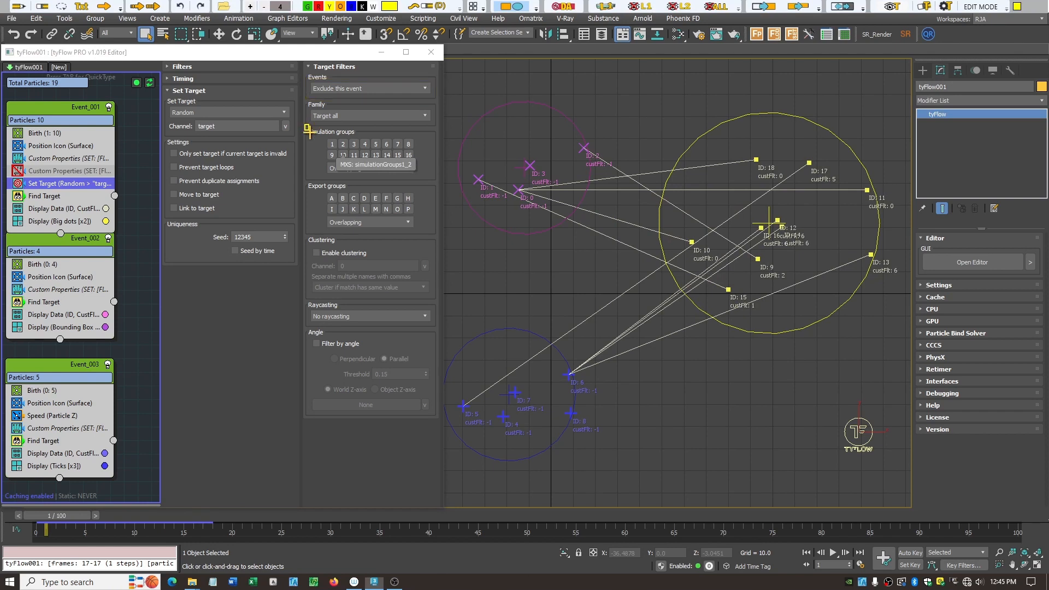
Highlight the Simulation groups filter with a yellow box and clear the annotation.
drag(306, 125, 446, 181)
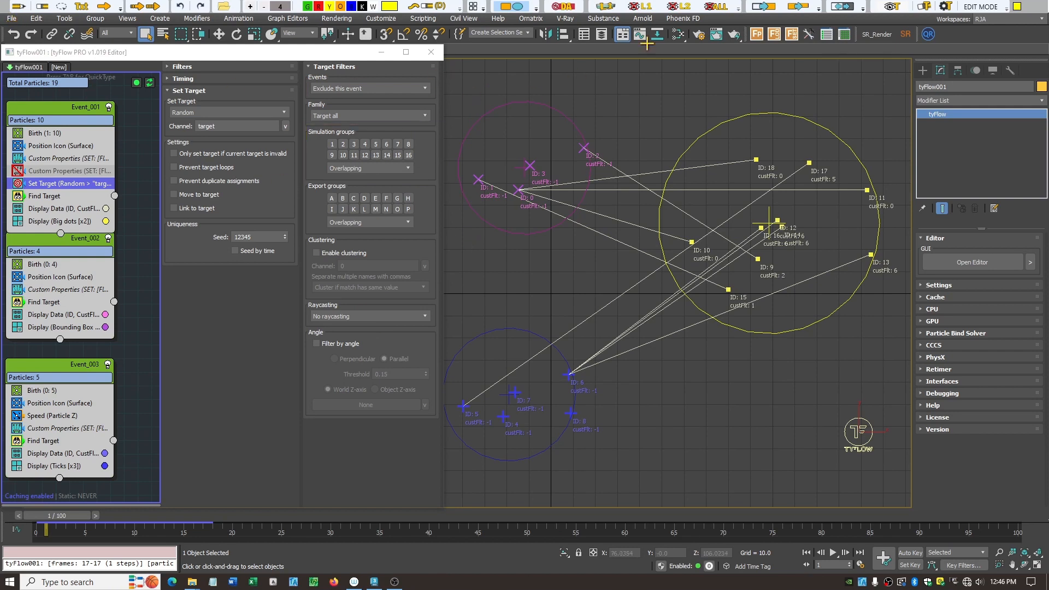
click(712, 5)
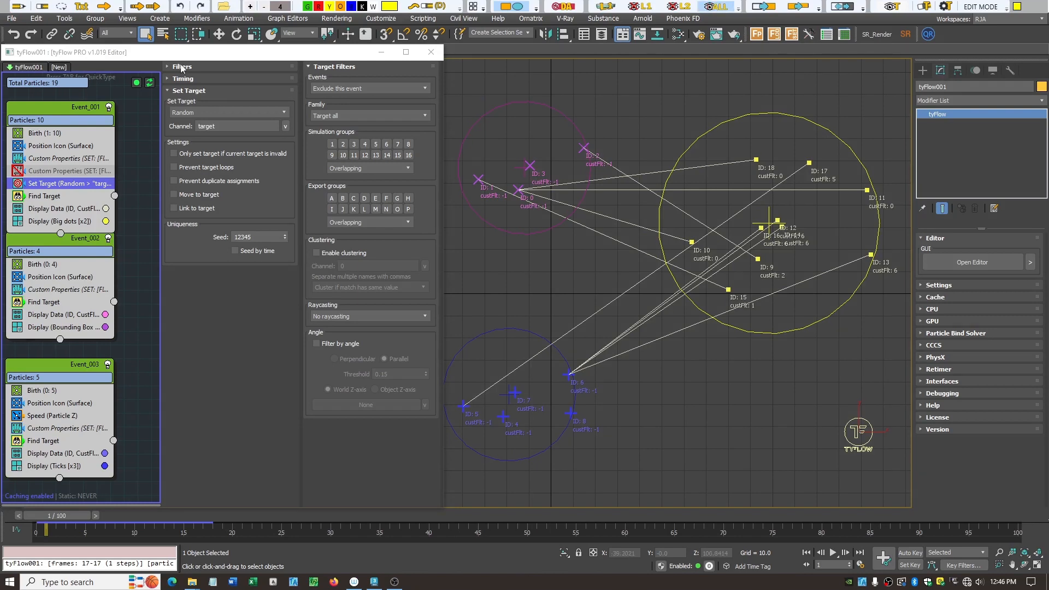
Open the recent scene 000 Tyflow Set Target Particle Groups.max and bring up the editor of its tyFlow object.
click(11, 20)
mouse_move(50, 77)
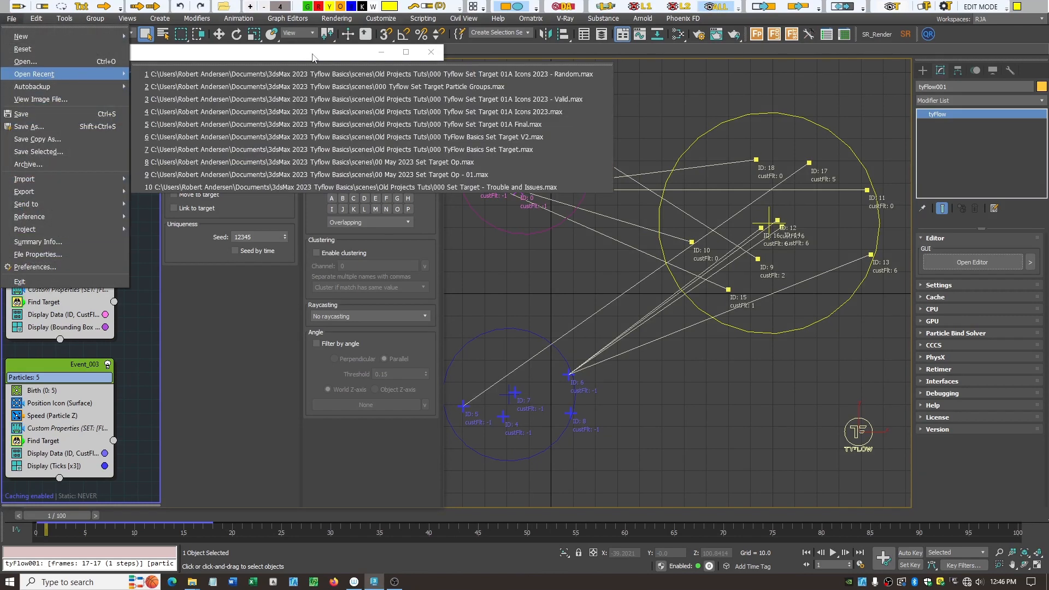
click(301, 86)
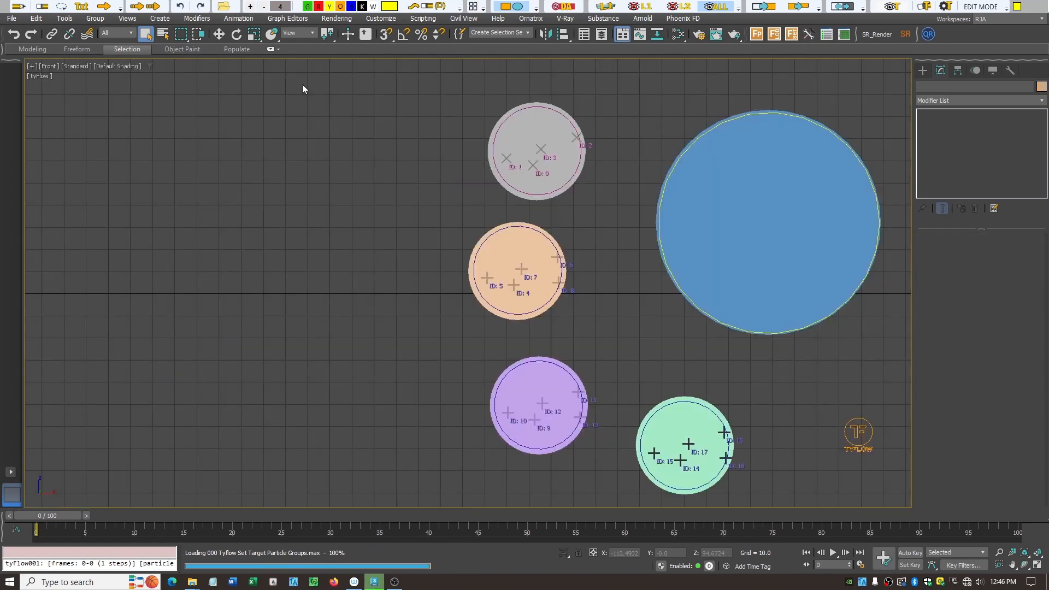
click(857, 437)
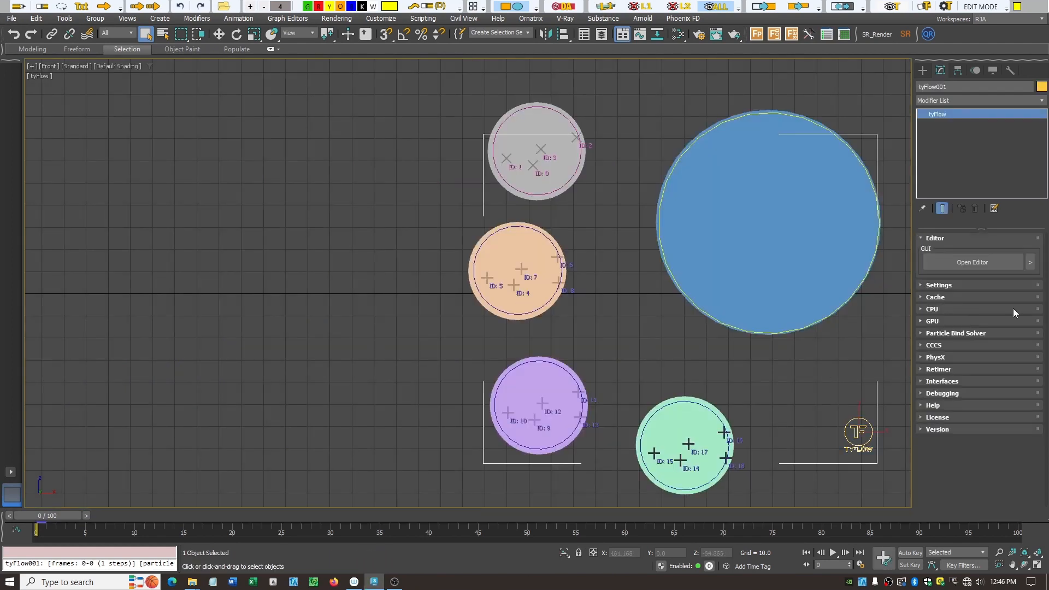
click(953, 263)
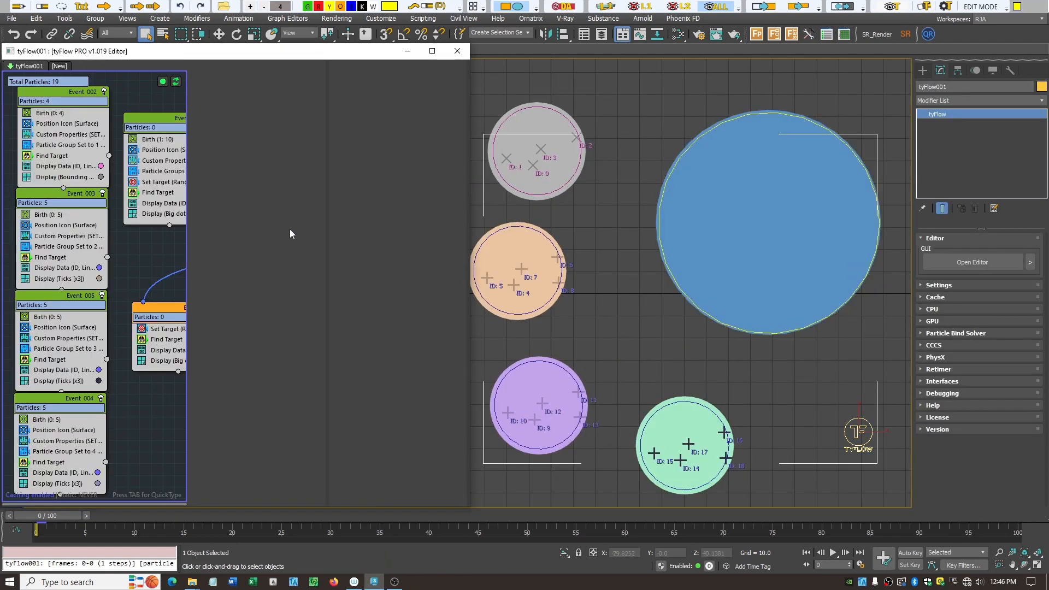
Set the tyFlow editor's layout to 1 Rollup column.
right_click(158, 261)
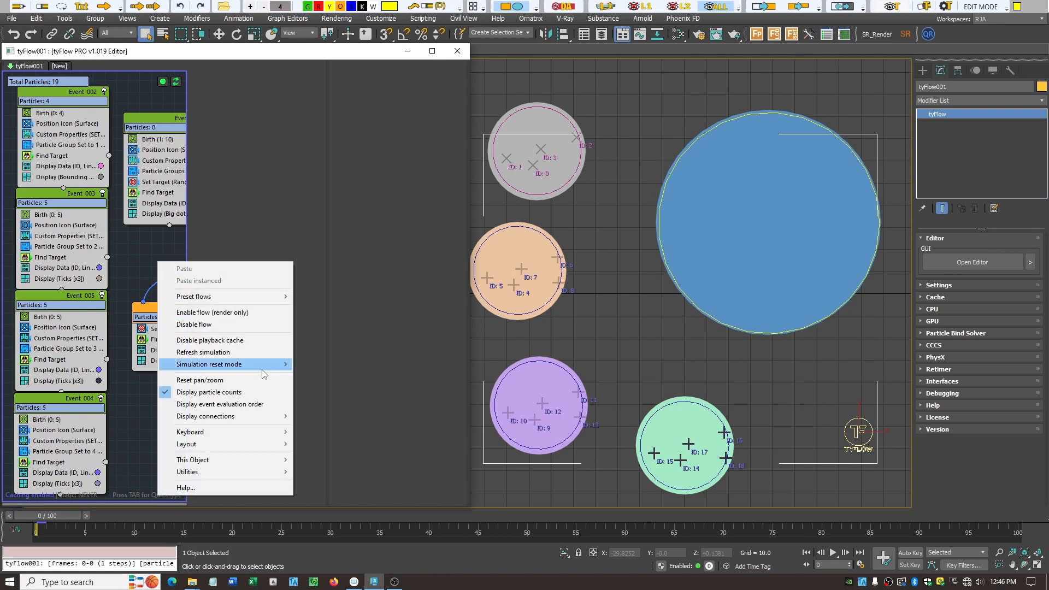
mouse_move(206, 449)
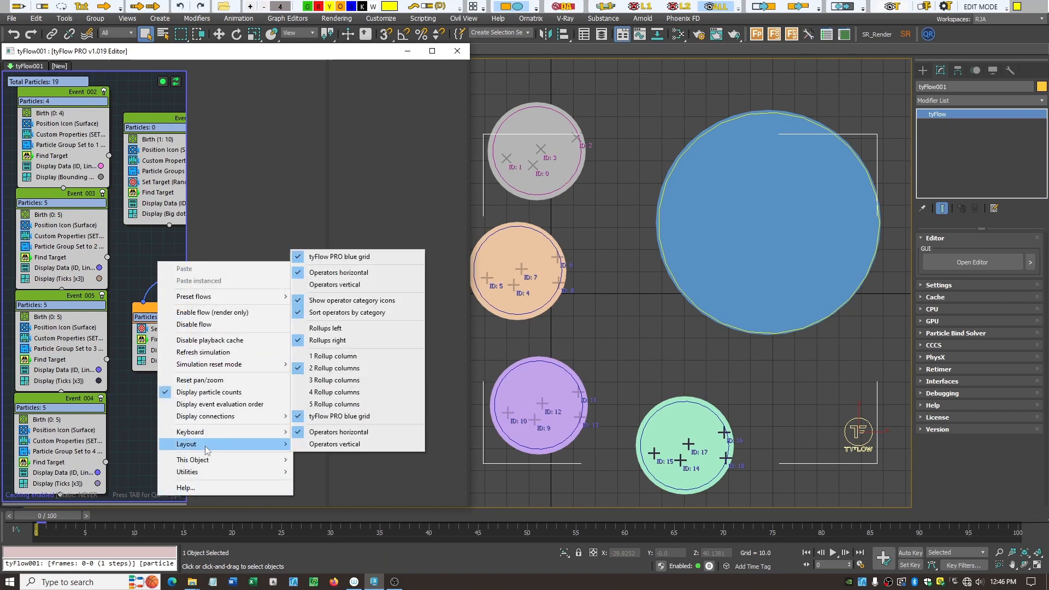
click(350, 357)
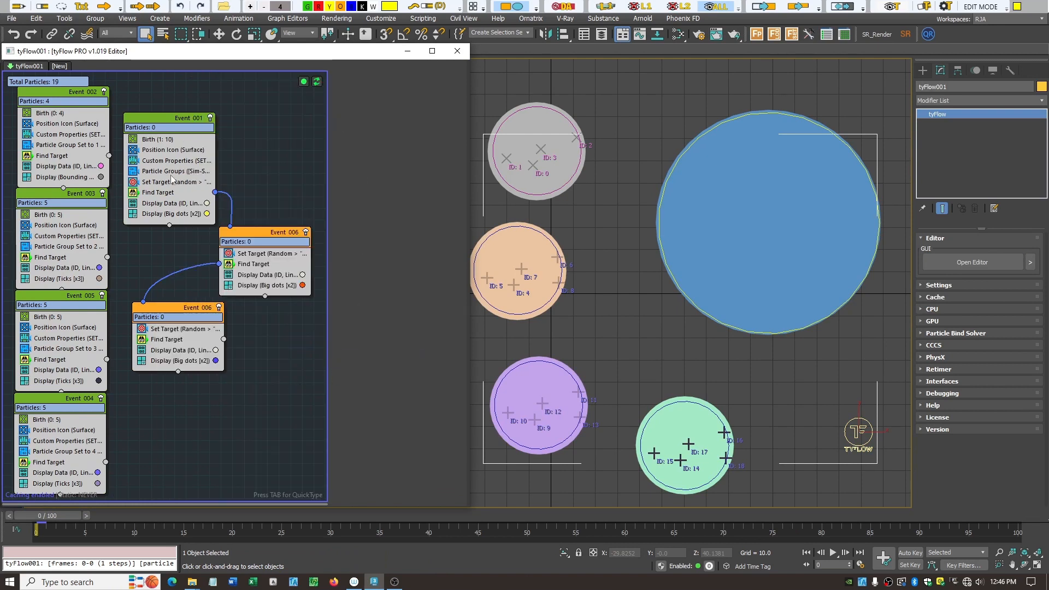
Show the event and group labels over the viewport and move the timeline to frame 1.
click(134, 121)
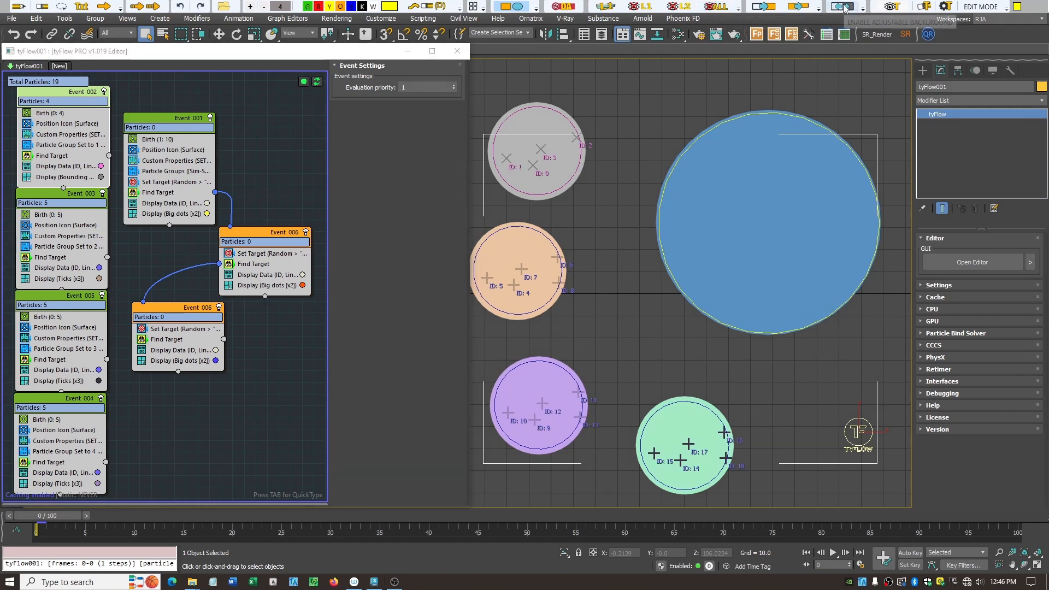
click(889, 8)
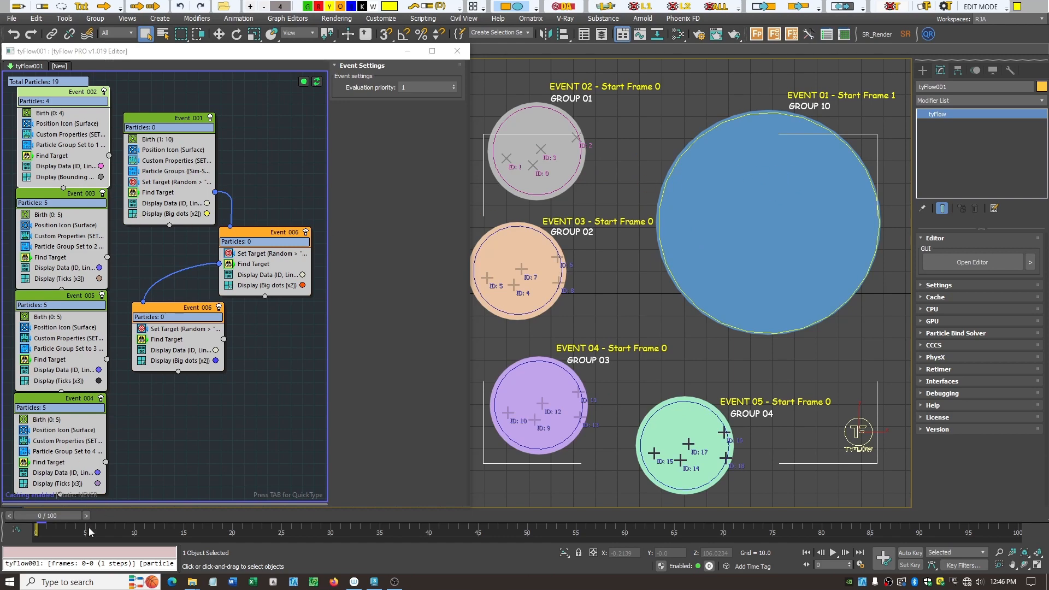
drag(63, 517, 76, 522)
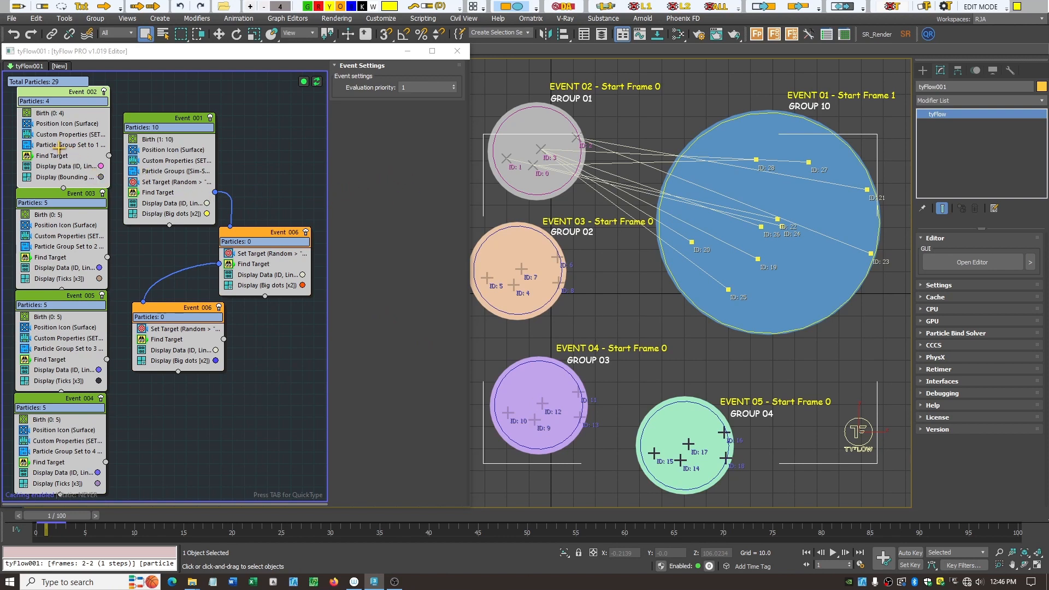
Highlight the Particle Group operators in Event 002, Event 003 and Event 005 one after another with yellow boxes.
drag(20, 136, 121, 151)
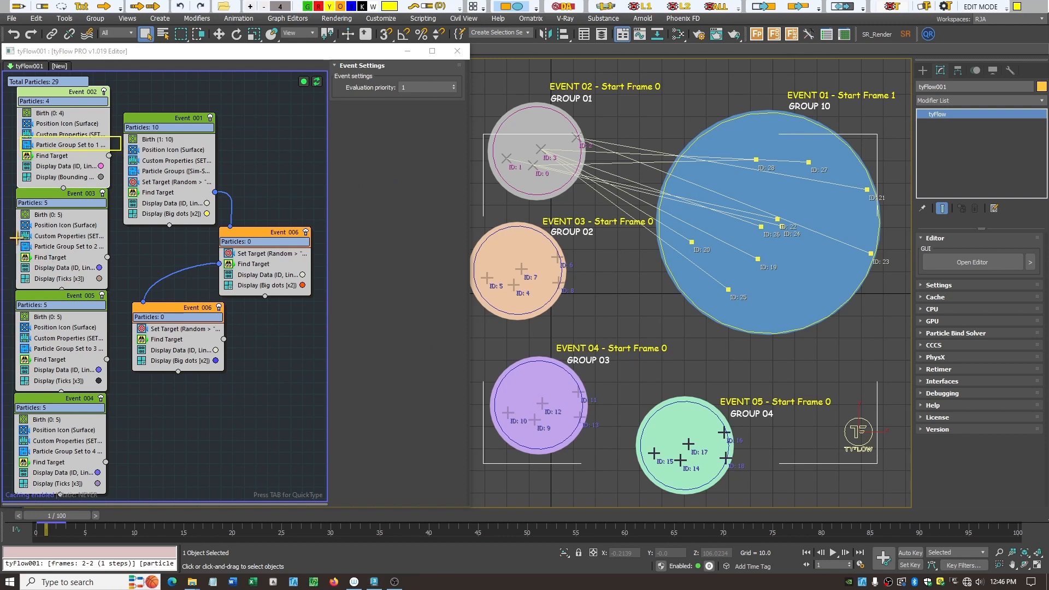
mouse_move(18, 239)
mouse_down()
mouse_move(111, 261)
mouse_move(123, 253)
mouse_up()
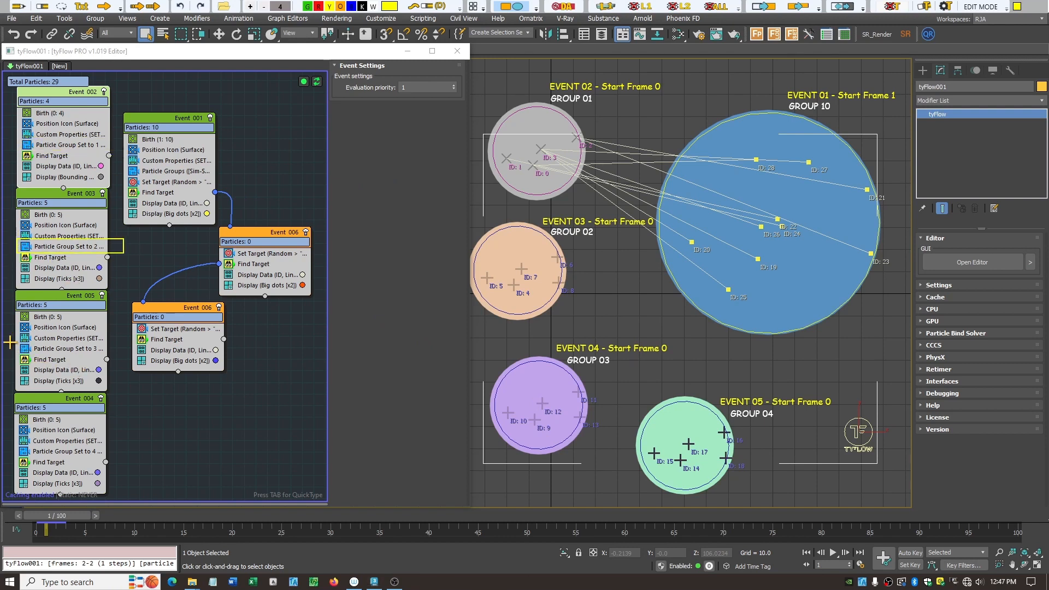
drag(11, 343, 116, 361)
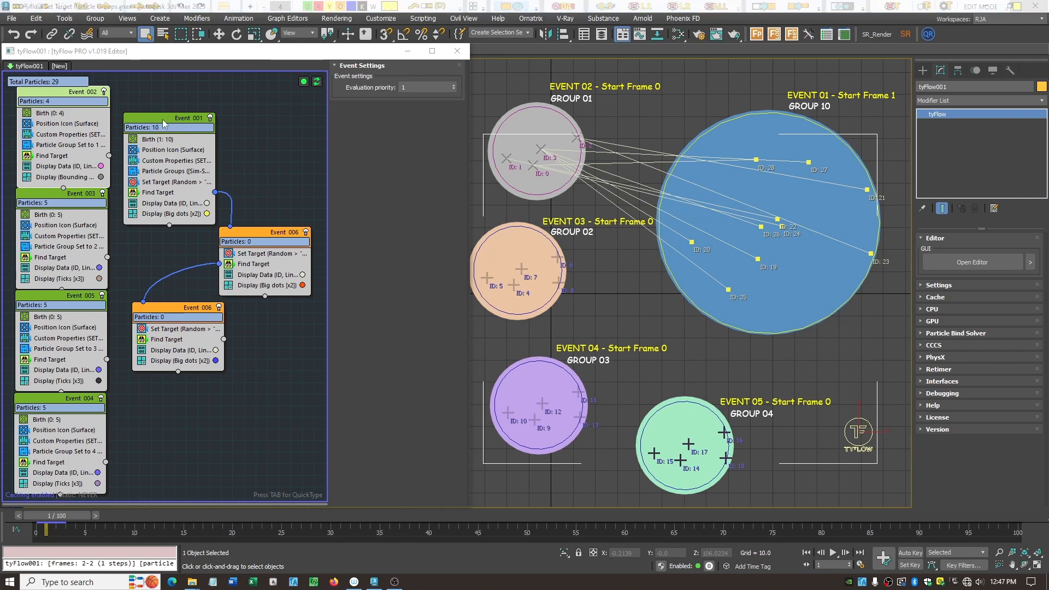
Expand the Target Filters of Event 001's Set Target operator and highlight its Simulation groups with a yellow box.
click(164, 183)
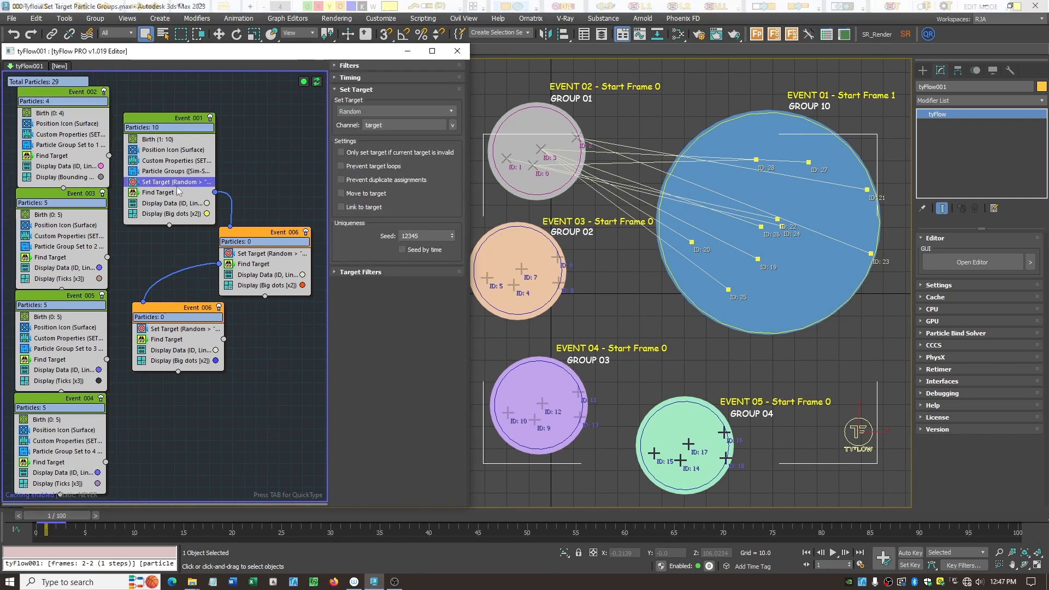
click(335, 271)
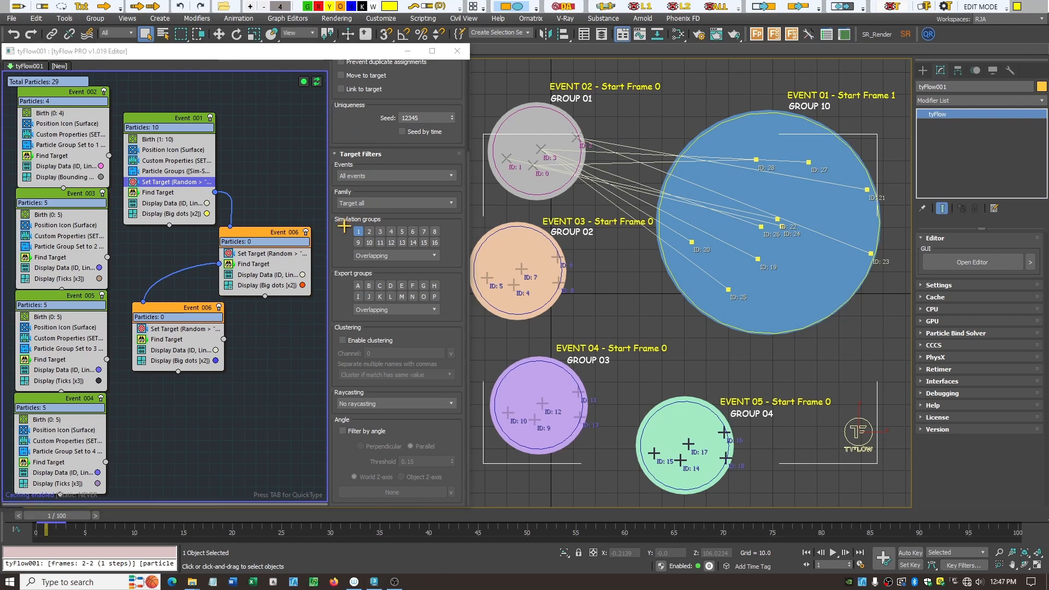
drag(344, 222, 404, 246)
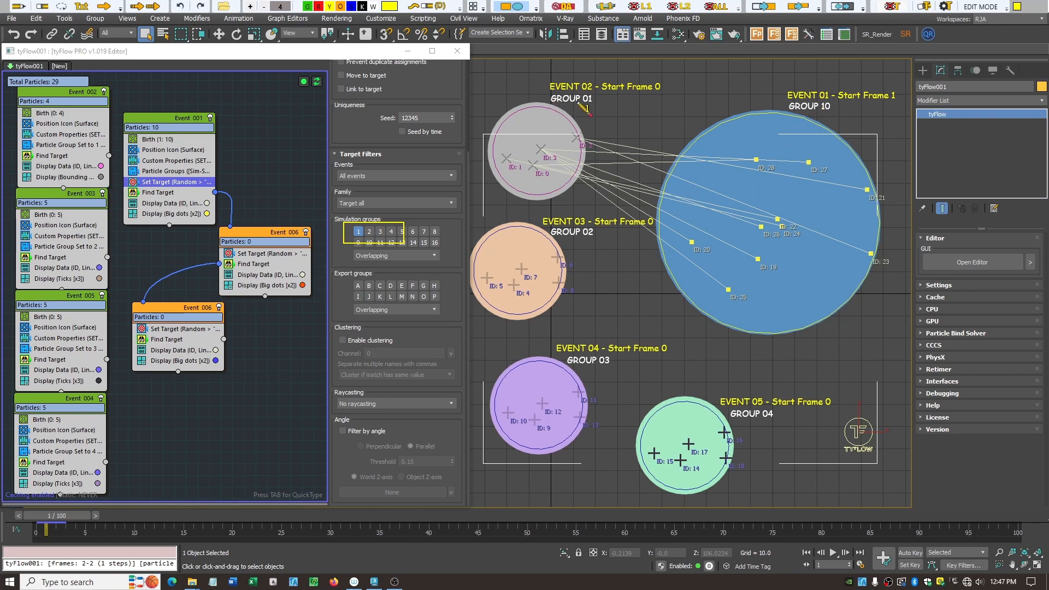
Advance the particles to frame 25 and draw a yellow arrow from Event 001 to the Event 006 it feeds.
drag(69, 522, 297, 509)
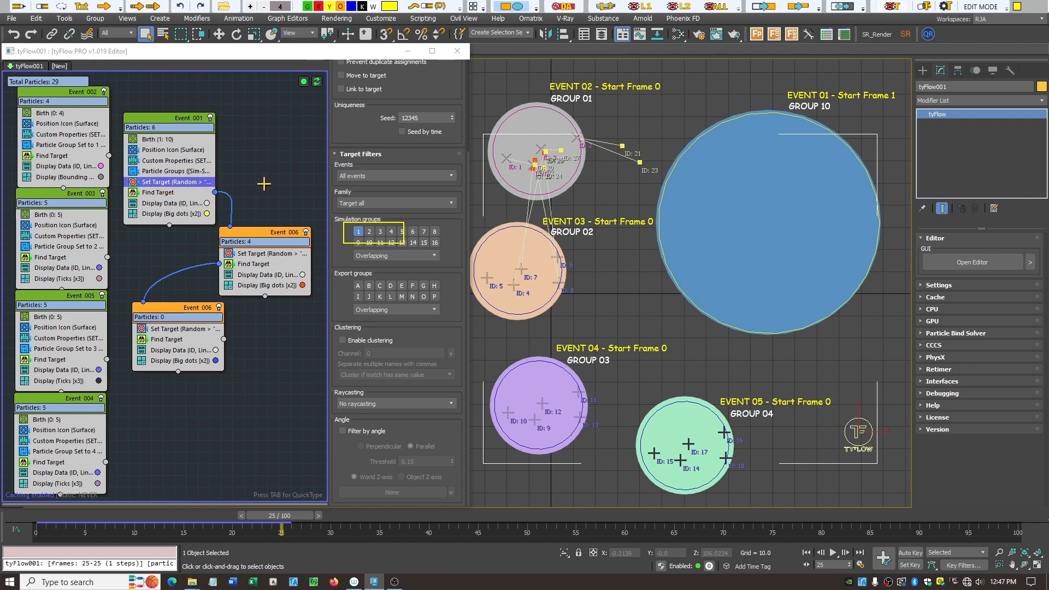
click(20, 7)
mouse_move(223, 187)
mouse_down()
mouse_move(246, 203)
mouse_move(247, 224)
mouse_move(254, 217)
mouse_up()
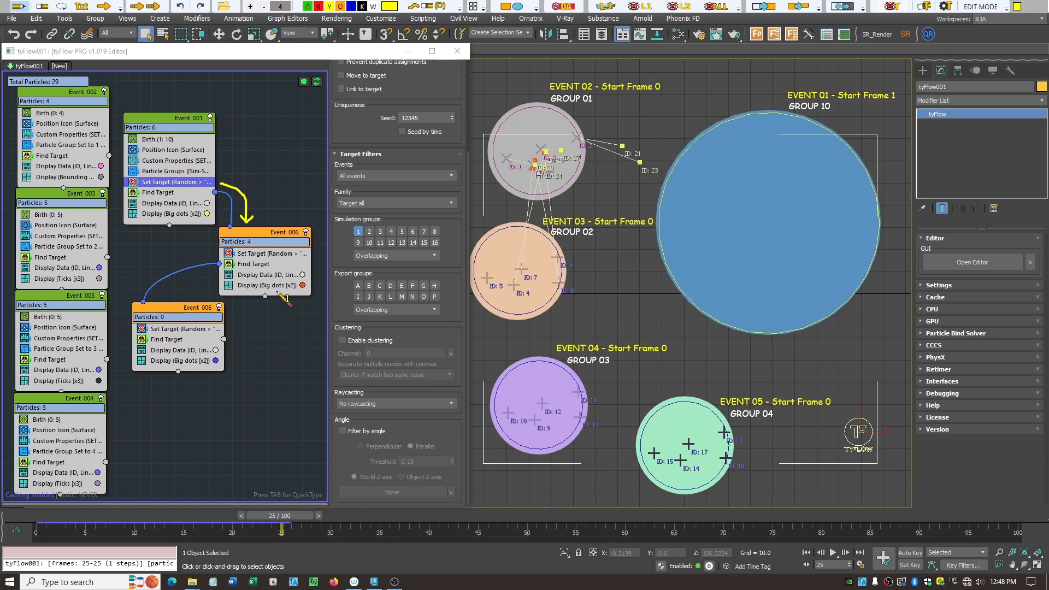
Examine the Set Target operator's Target Filters and the Find Target settings in the Event 006 fed by Event 001.
click(267, 254)
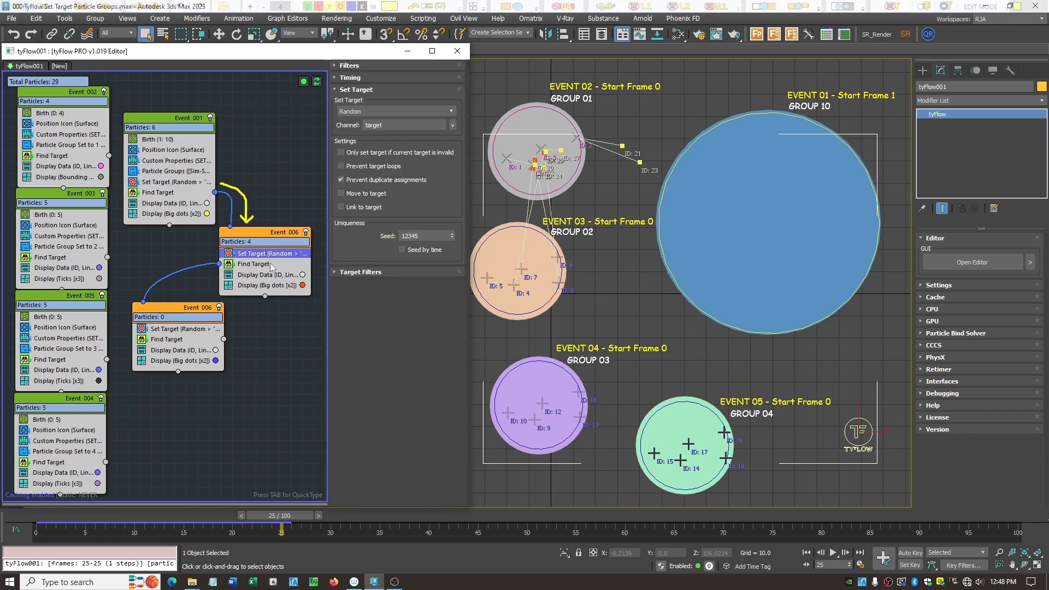
click(267, 266)
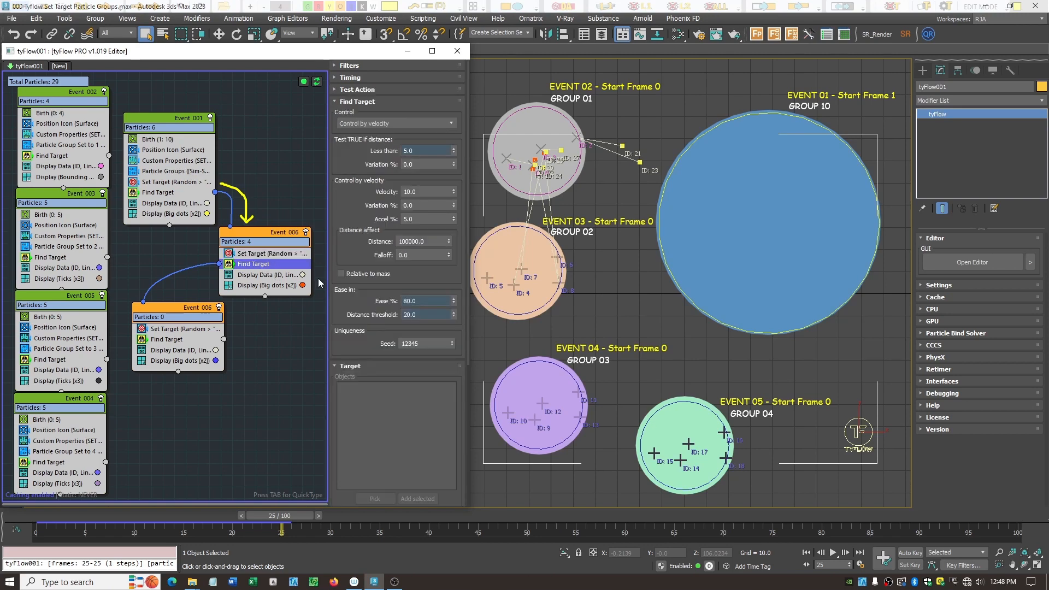
click(274, 254)
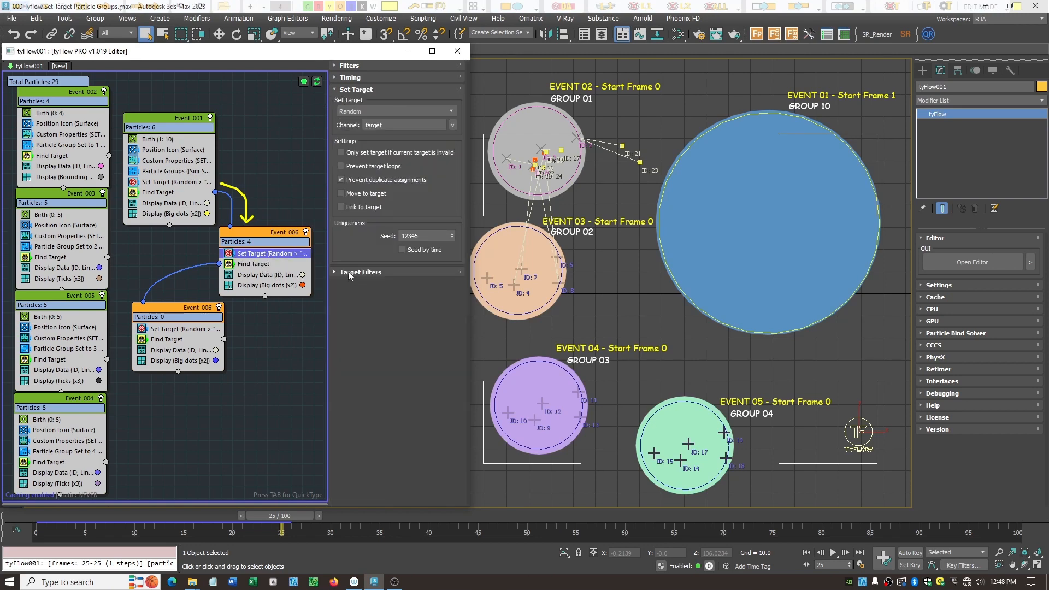
scroll(334, 275, down, 5)
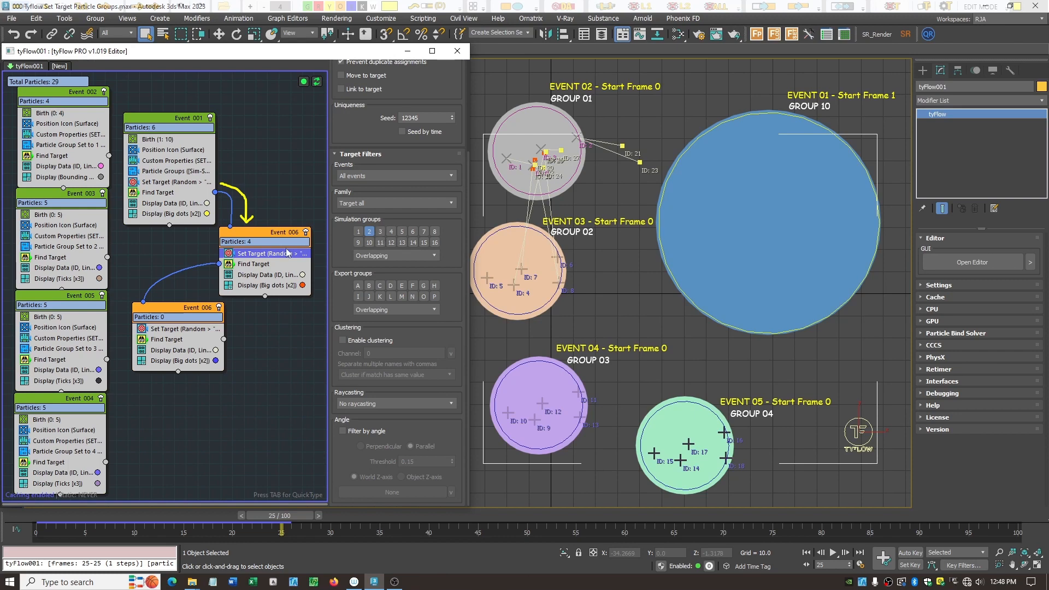
click(264, 264)
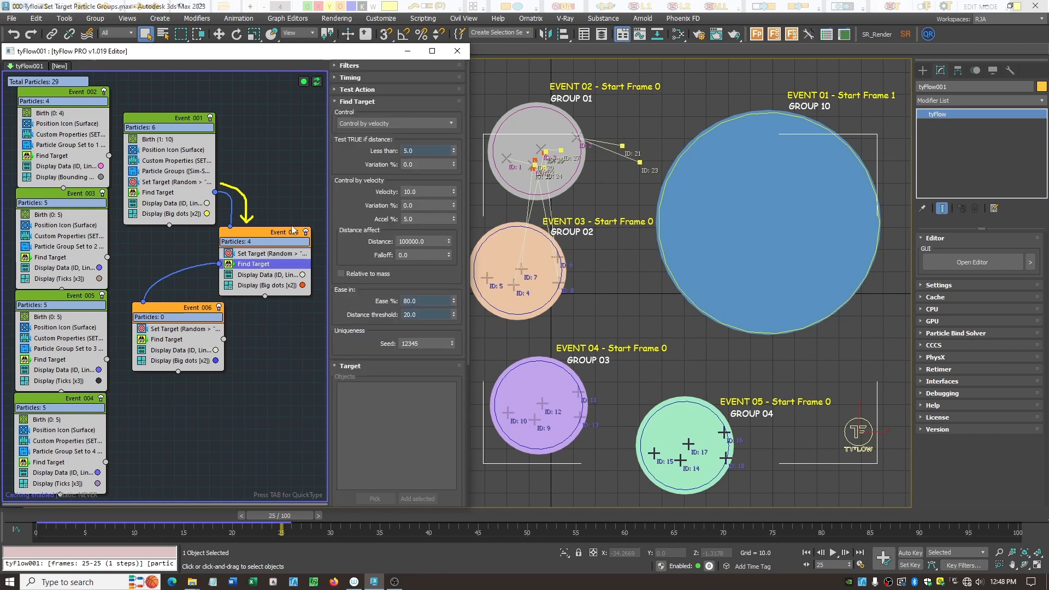
click(254, 254)
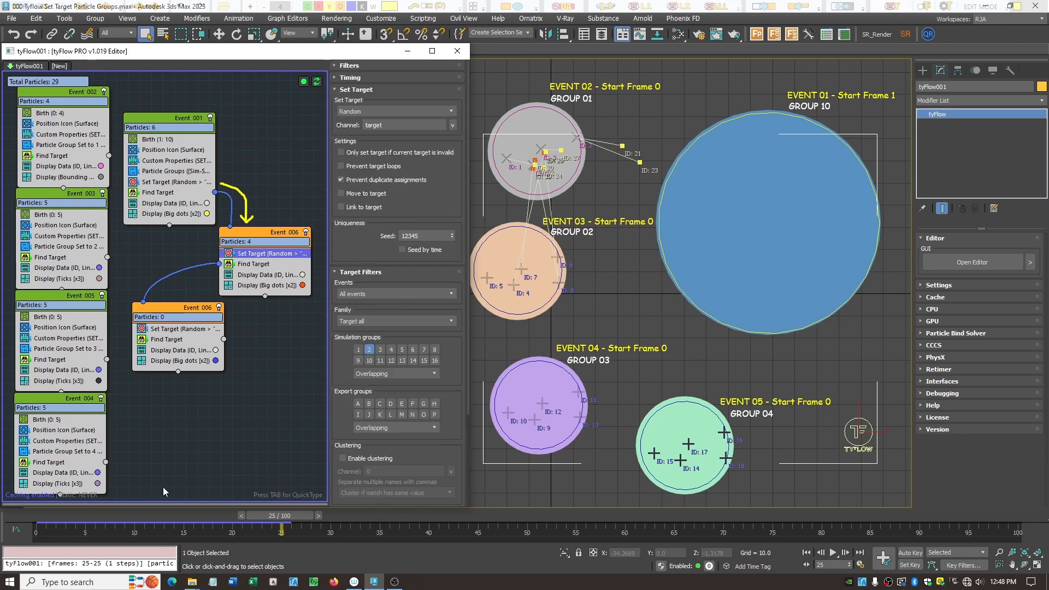
Advance the particles to frame 45 and draw a yellow arrow from the first Event 006 to the second one.
drag(261, 516, 465, 516)
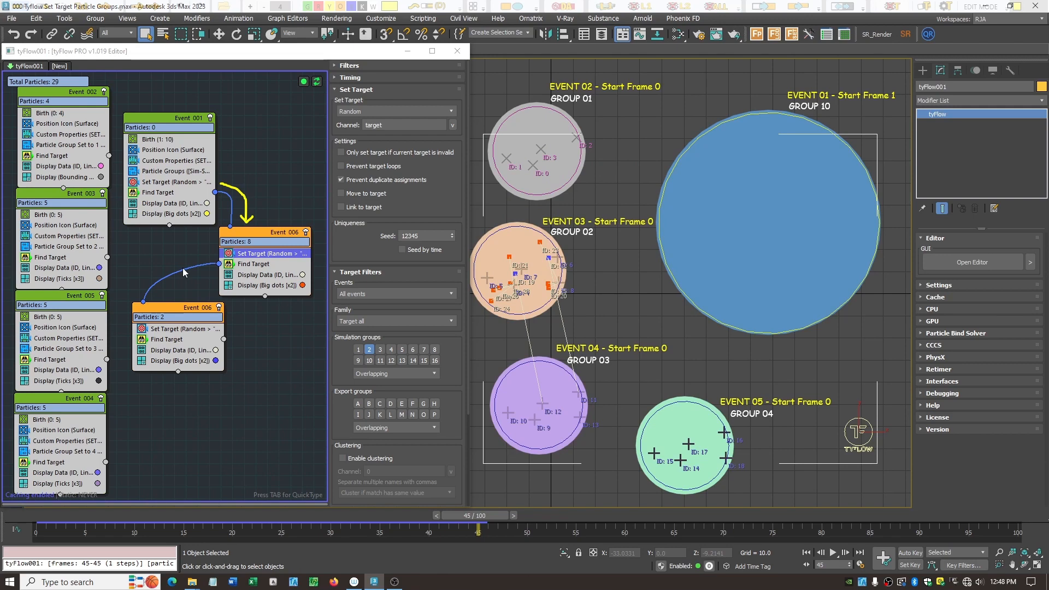
key(F2)
mouse_move(203, 260)
mouse_down()
mouse_move(158, 265)
mouse_move(138, 285)
mouse_move(153, 283)
mouse_up()
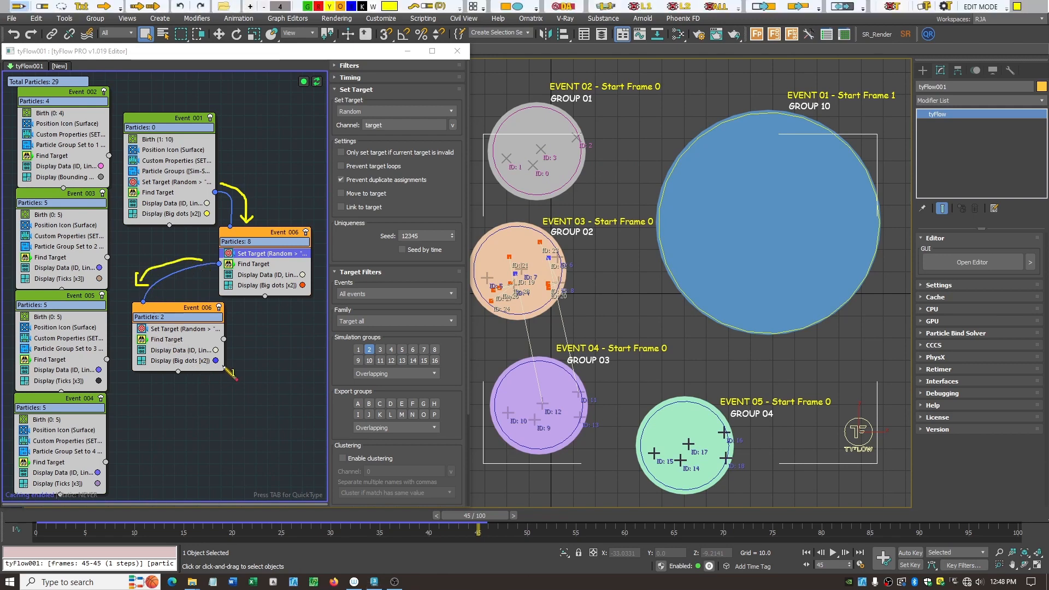
key(F2)
Expand the Target Filters of the second Event 006's Set Target, then preview the particles to frame 64 and play the animation.
click(175, 329)
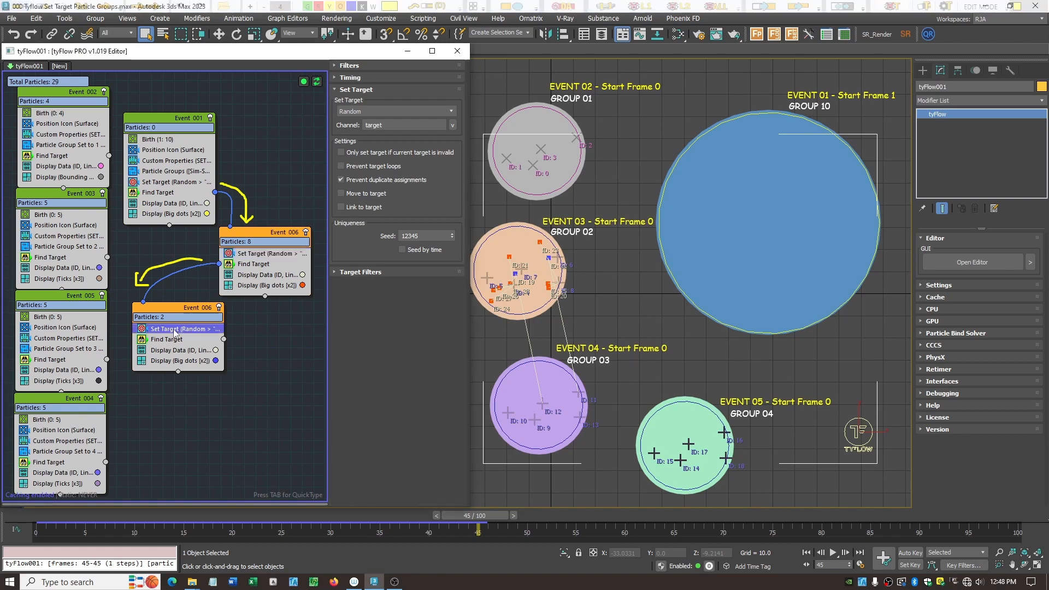
click(334, 270)
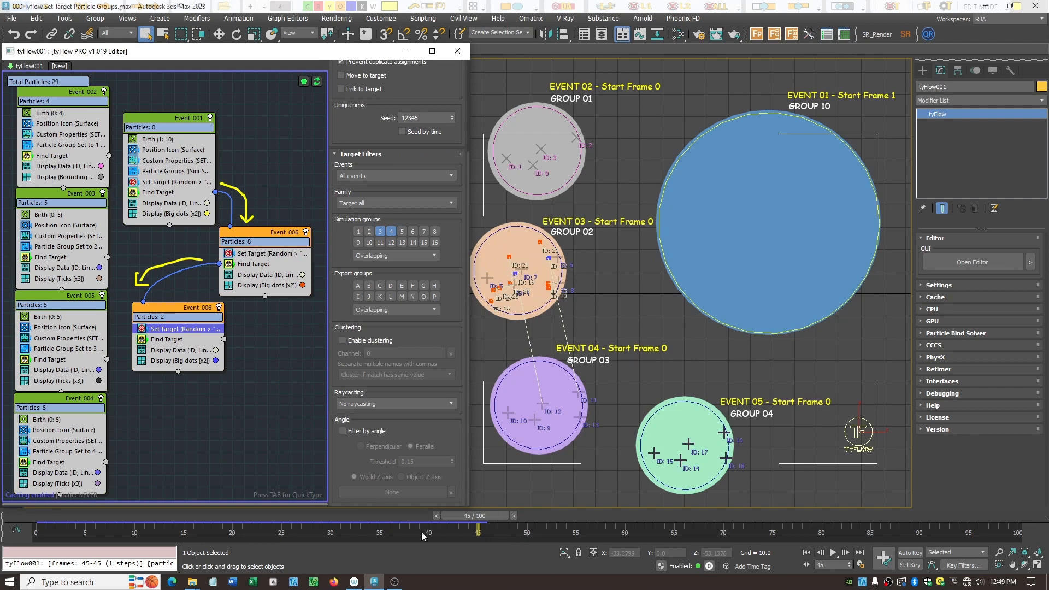
drag(453, 523, 642, 507)
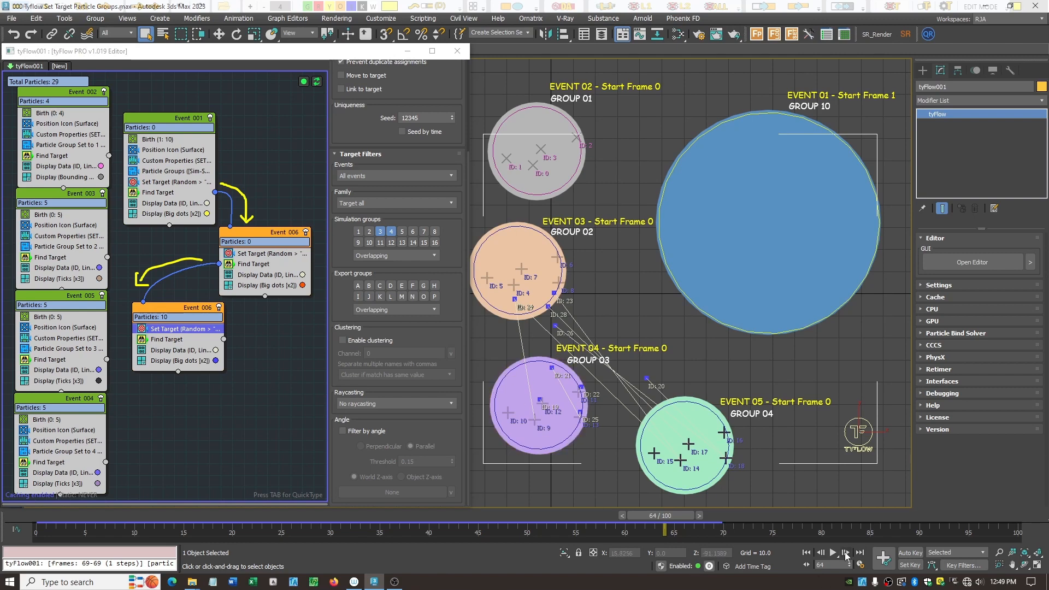
click(833, 553)
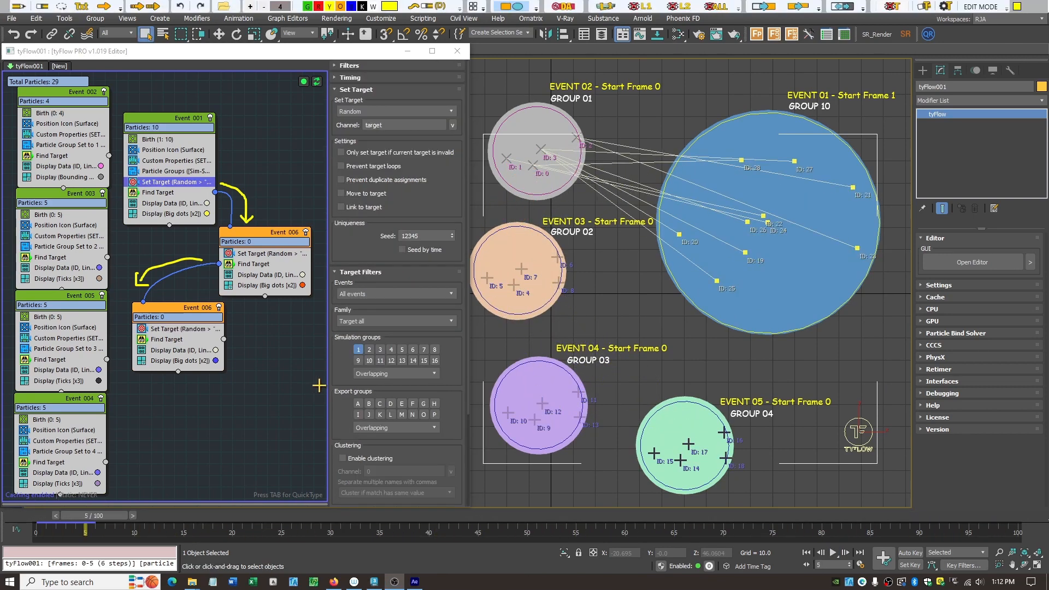
Highlight the Export groups filter with a yellow box and show the matching options of the Simulation groups filter.
drag(320, 386, 477, 442)
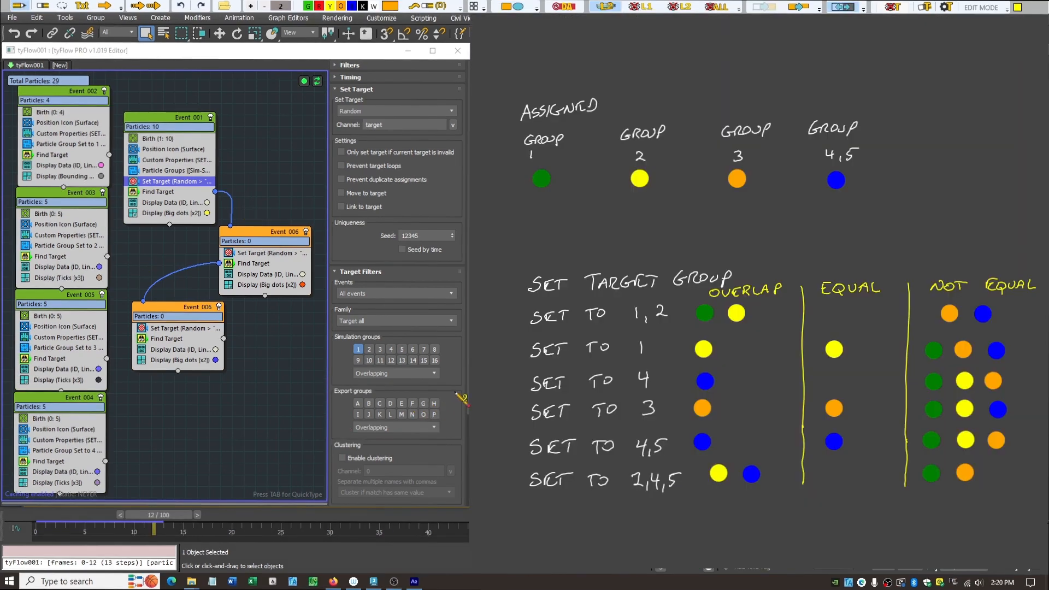
click(433, 373)
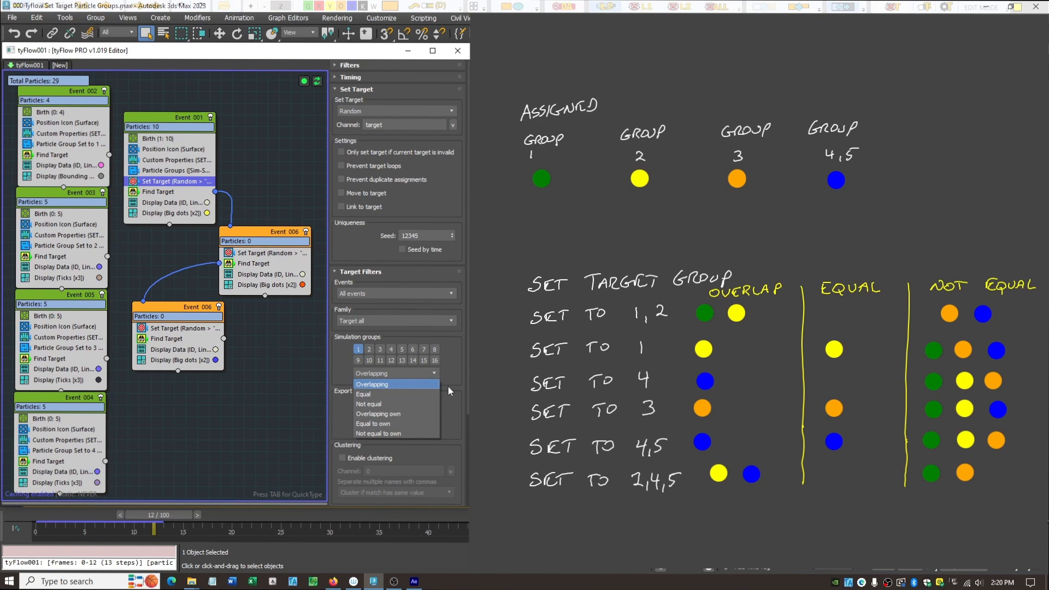
Write the orange labels EV1, EV2, EV3 and EV4 beneath the four coloured dots of the assigned groups.
key(ctrl+2)
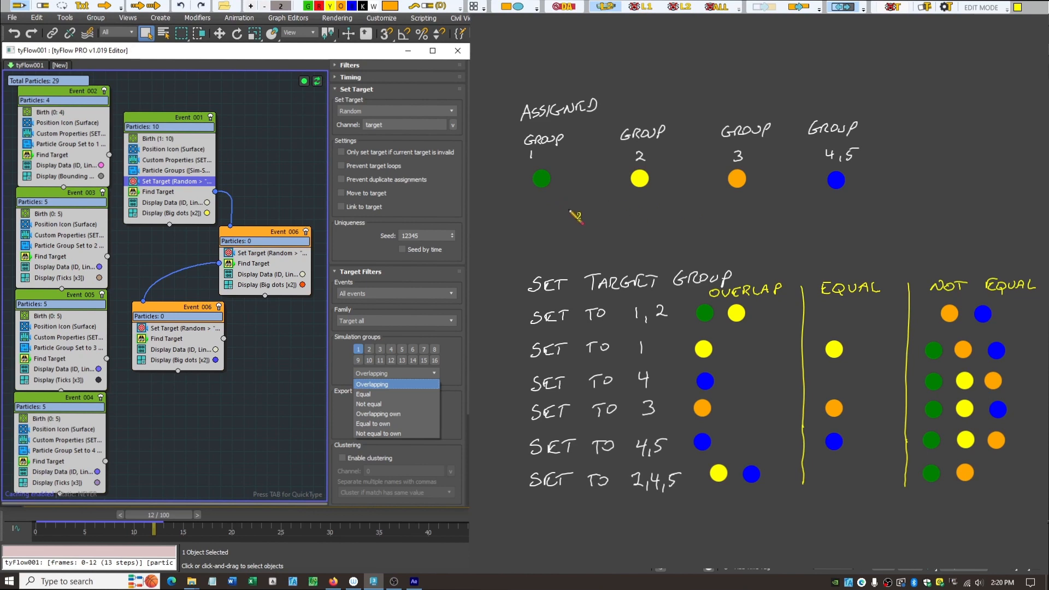
drag(535, 198, 544, 196)
drag(536, 201, 541, 207)
drag(543, 197, 559, 208)
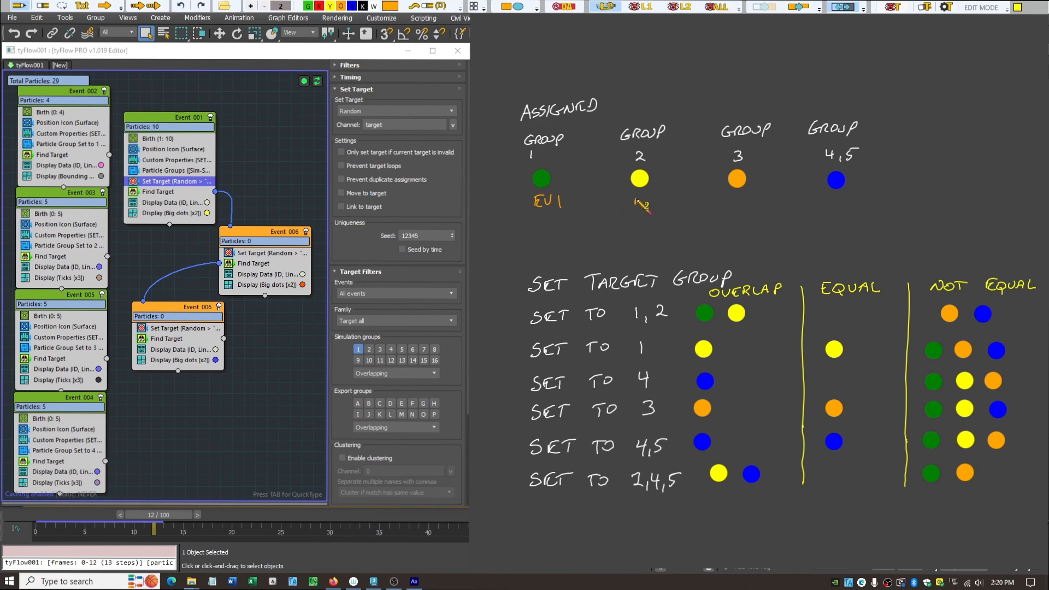
drag(635, 195, 644, 195)
drag(636, 201, 643, 201)
mouse_move(635, 207)
mouse_down()
mouse_move(660, 195)
mouse_move(674, 205)
mouse_move(752, 195)
mouse_move(758, 204)
mouse_up()
mouse_move(831, 196)
mouse_down()
mouse_move(832, 206)
mouse_move(839, 201)
mouse_up()
drag(845, 196, 870, 206)
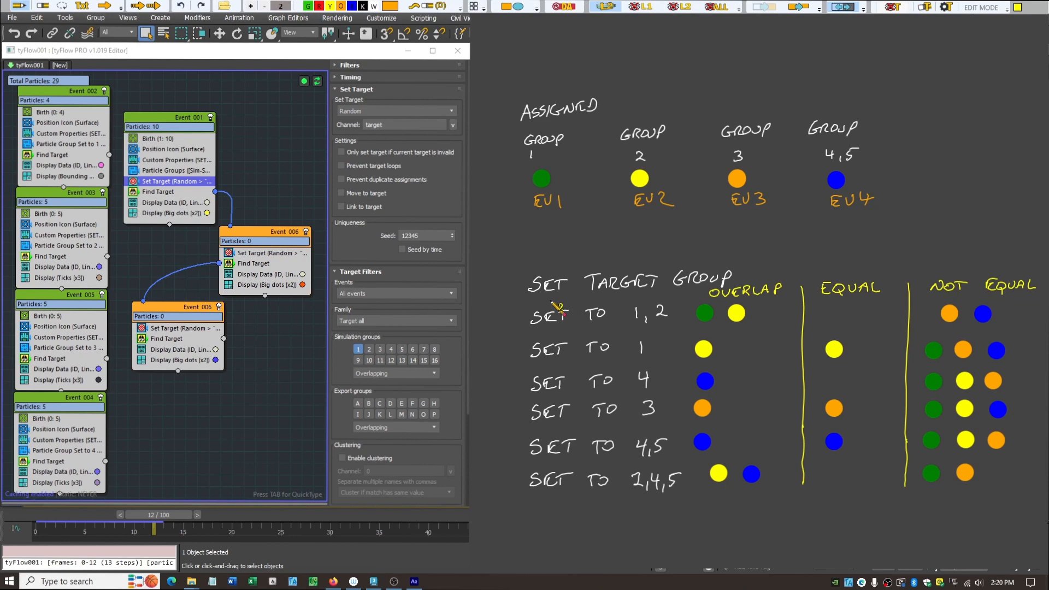
Expand the Target Filters of the first Event 006's Set Target and show its Simulation groups matching options.
key(Escape)
click(257, 255)
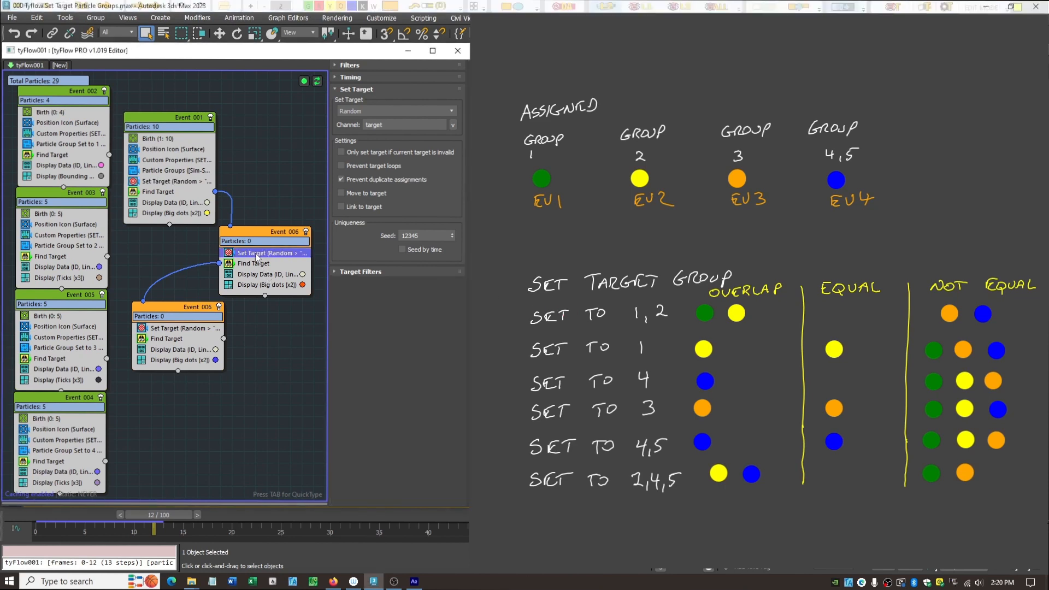
click(334, 272)
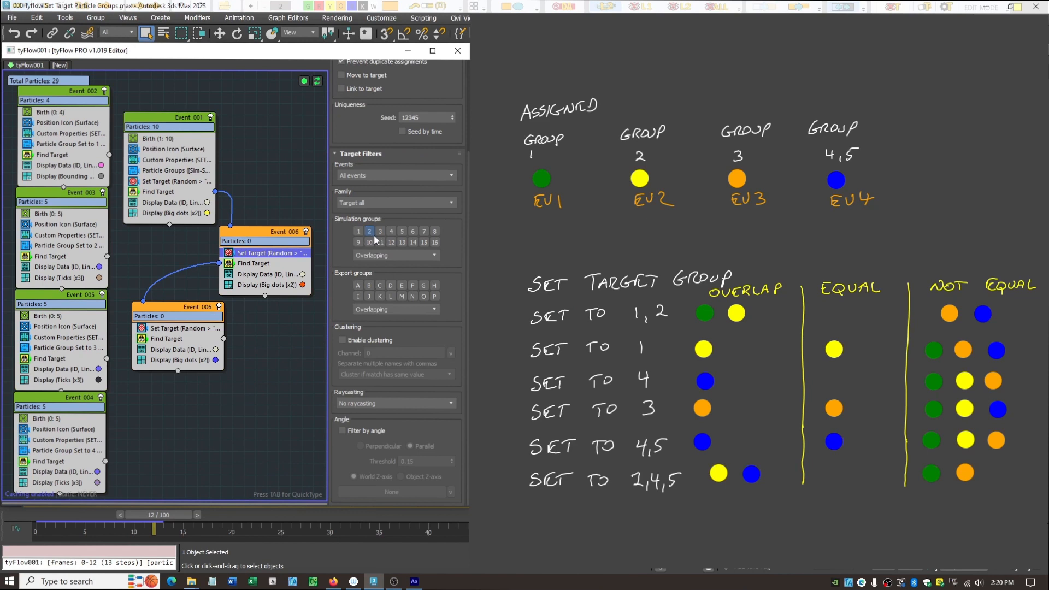
click(435, 256)
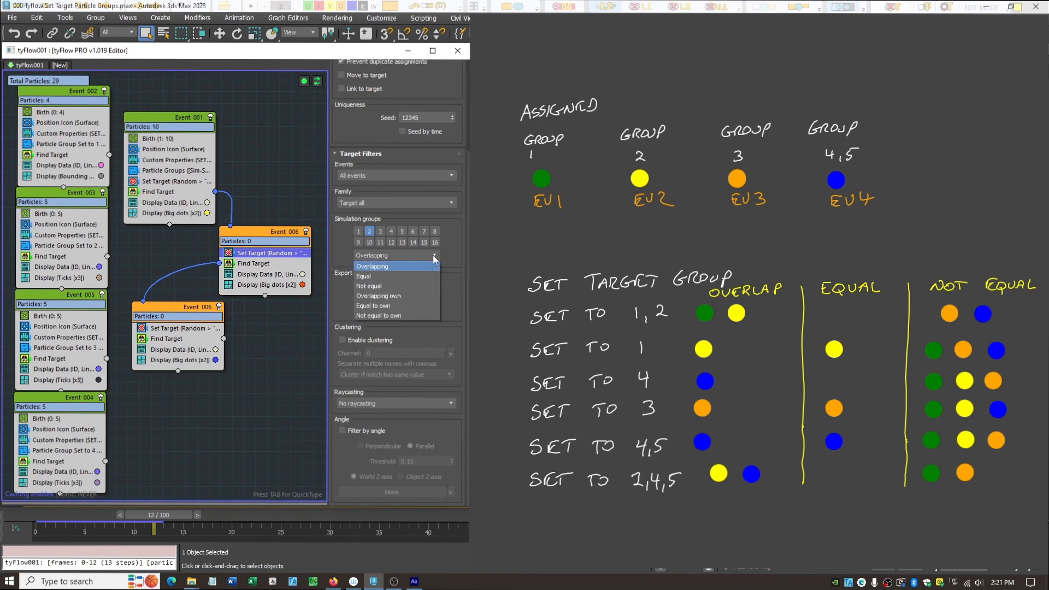
click(434, 256)
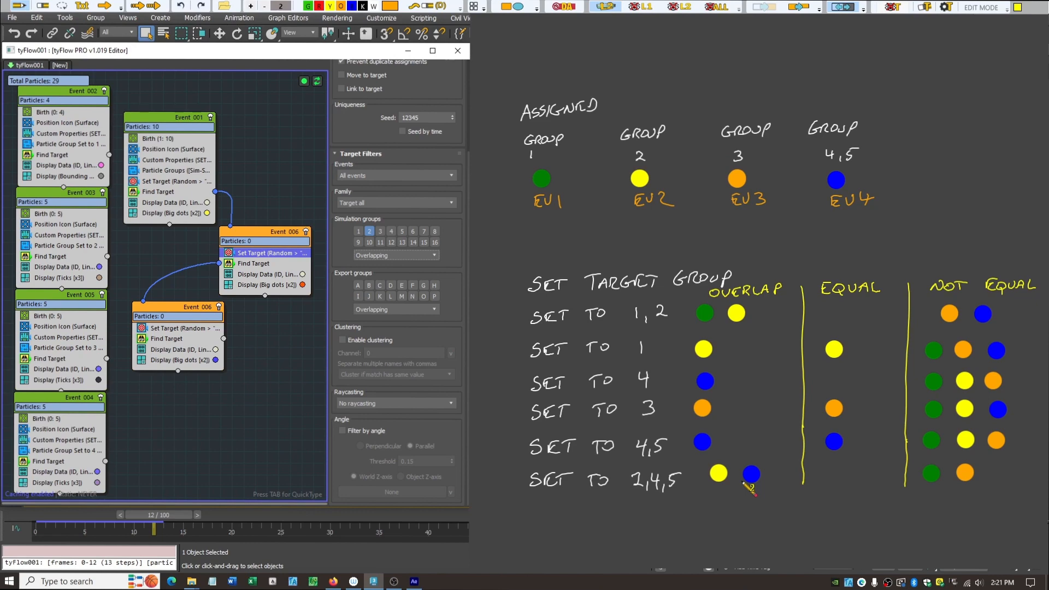
Draw yellow boxes around the Clustering and Raycasting filters in the Set Target settings.
mouse_move(299, 315)
mouse_down()
mouse_move(328, 355)
mouse_move(446, 383)
mouse_up()
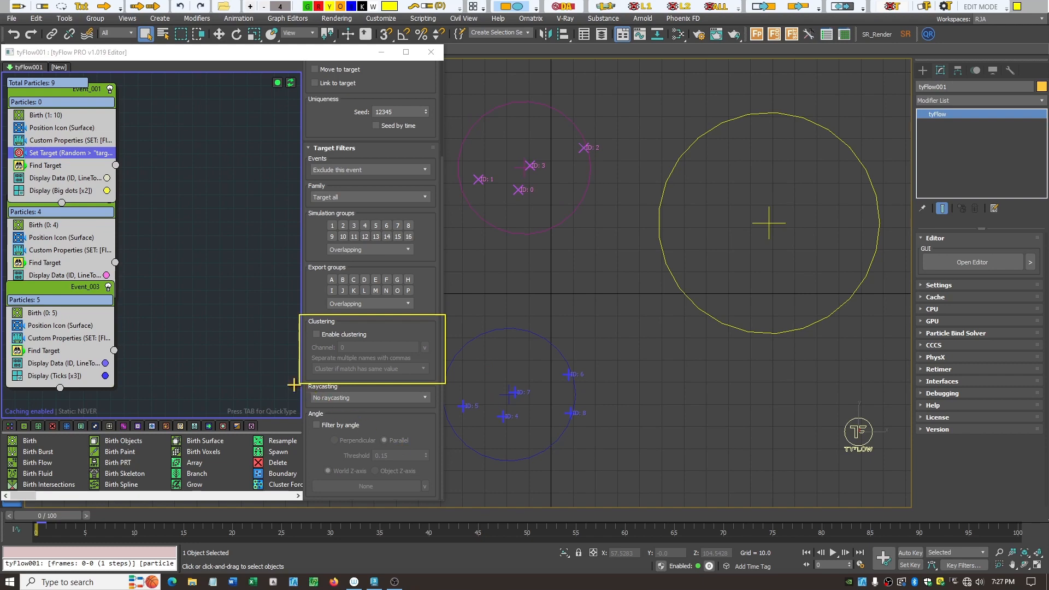
drag(297, 384, 462, 409)
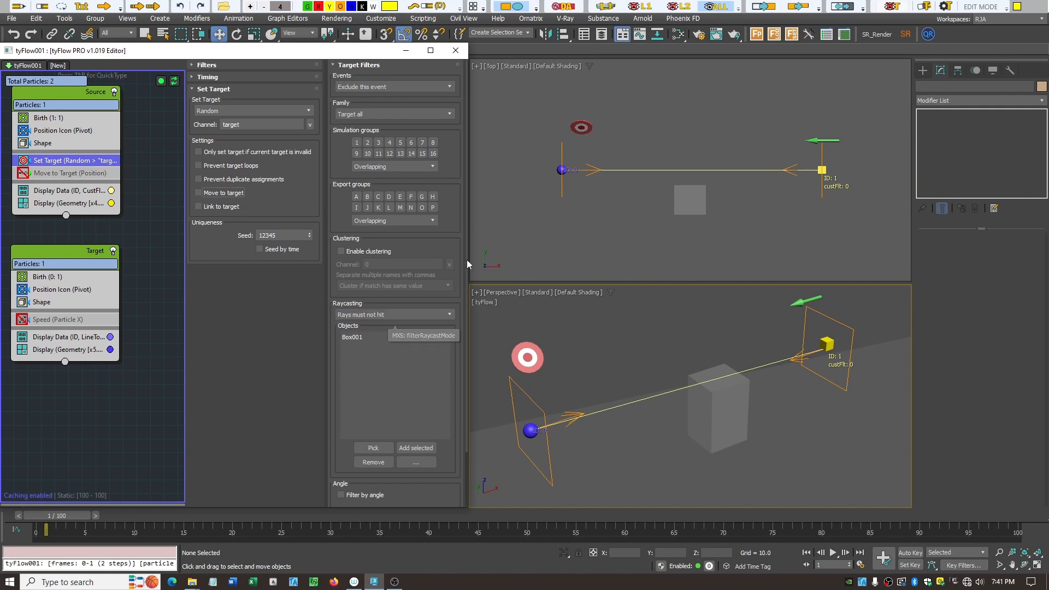
Try Move to target in the Source event's Set Target, preview the particles, and switch the option off again.
click(226, 196)
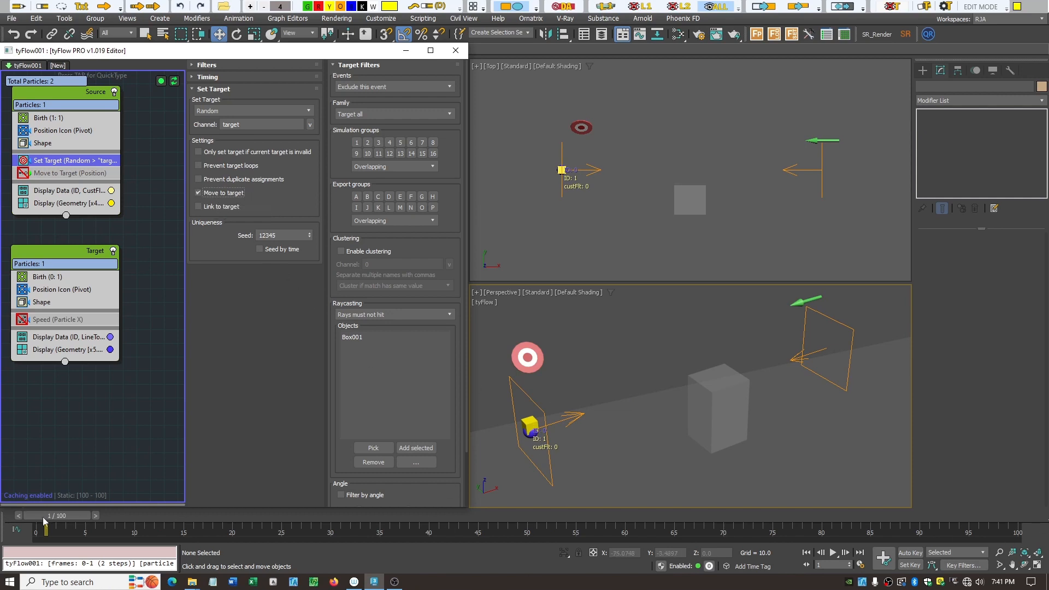
mouse_move(55, 517)
mouse_down()
mouse_move(66, 513)
mouse_move(41, 511)
mouse_move(55, 517)
mouse_up()
key(w)
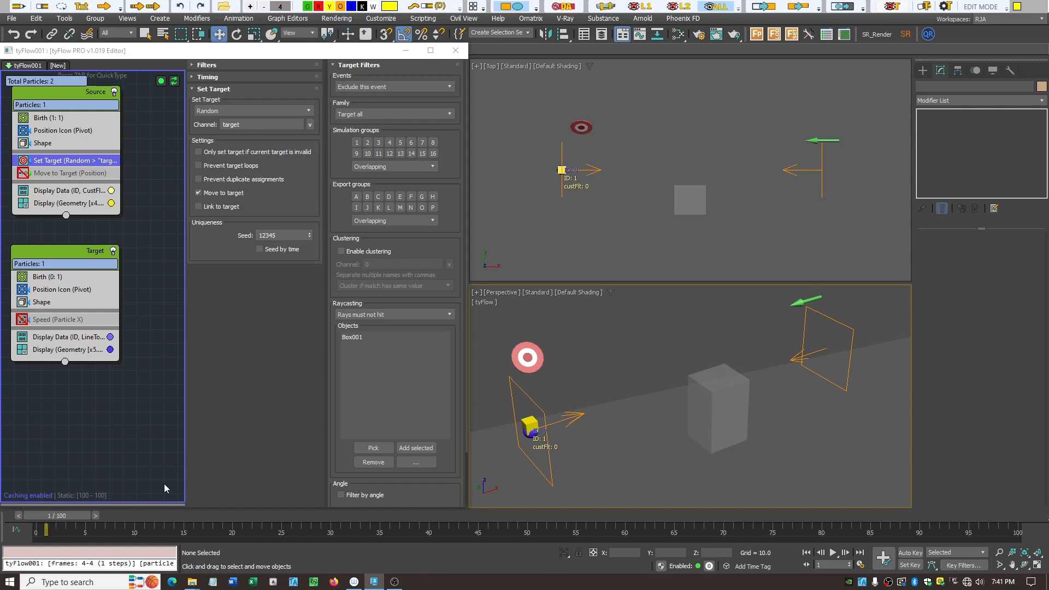
click(198, 192)
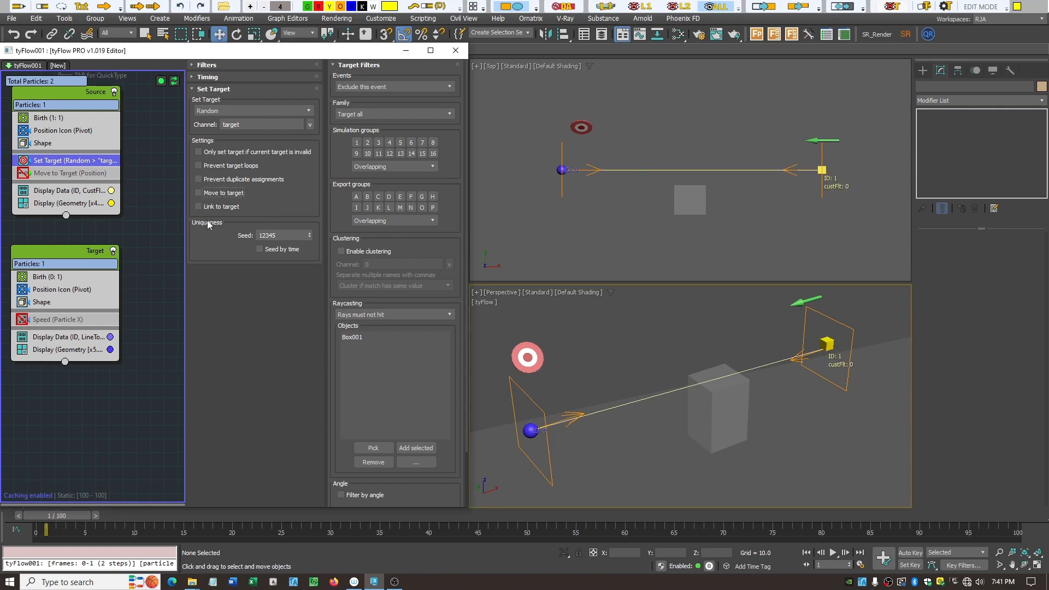
Enable the Source event's Move to Target operator and preview the particles to frame 37.
click(47, 174)
click(23, 173)
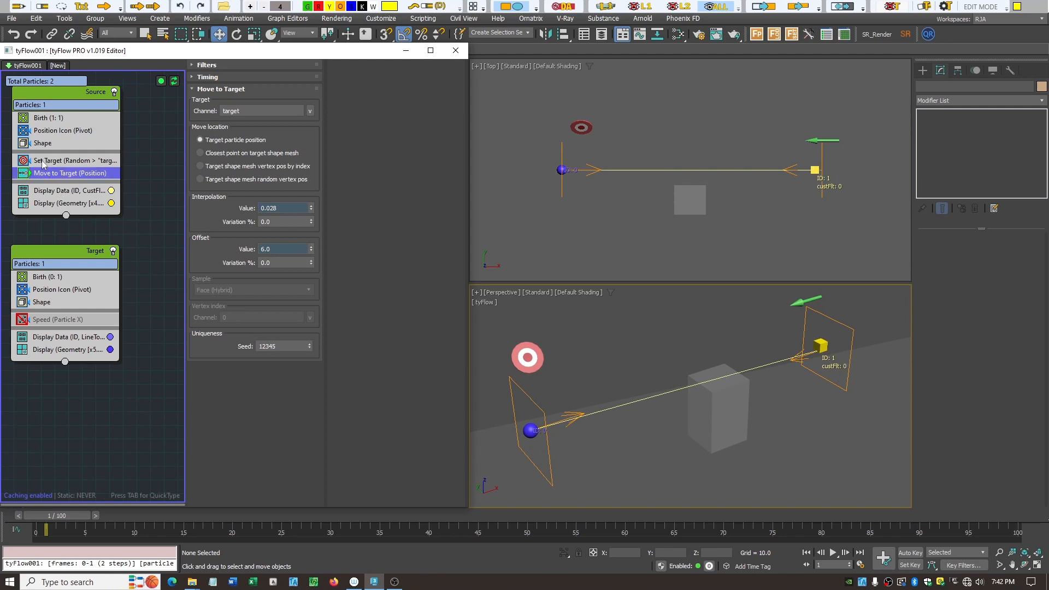
click(47, 160)
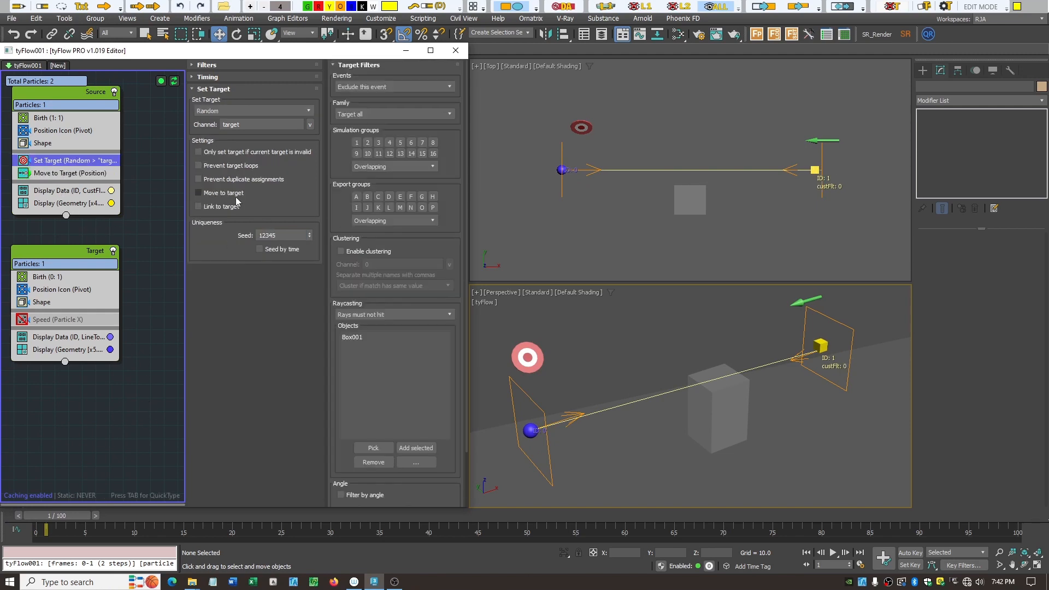
click(68, 177)
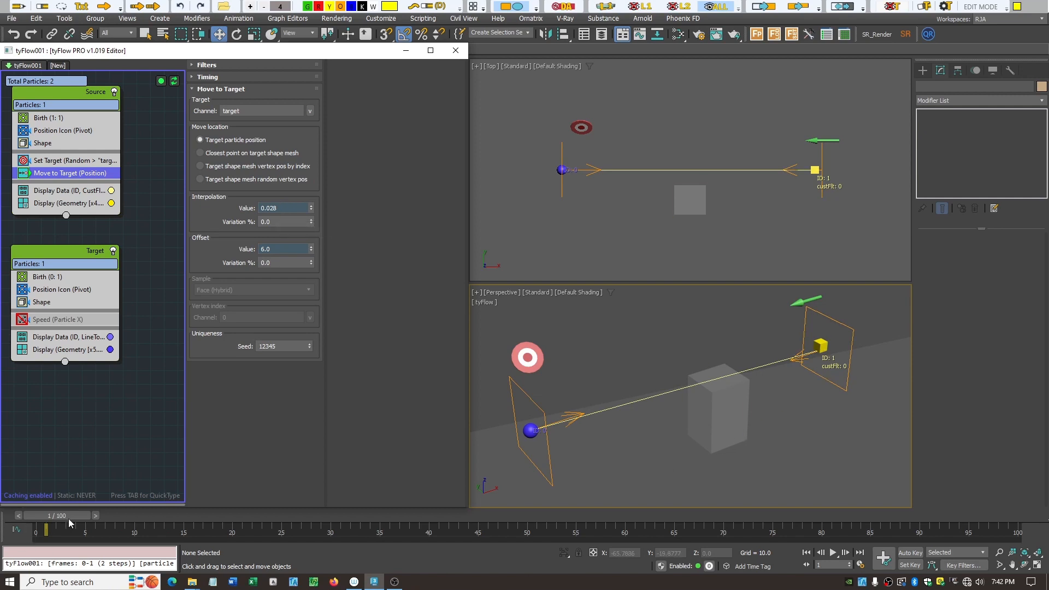
drag(69, 517, 415, 533)
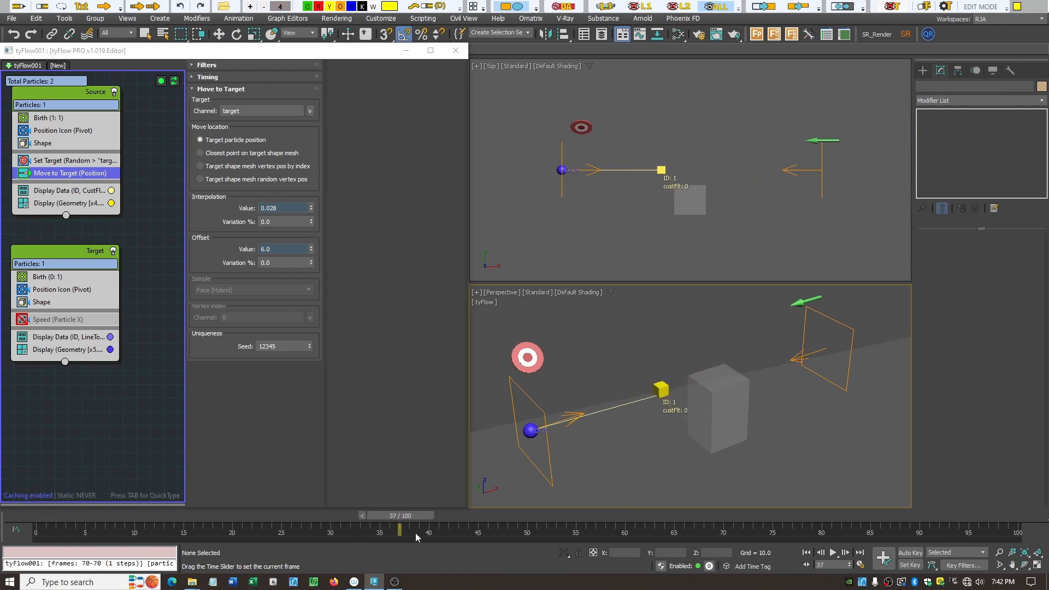
key(w)
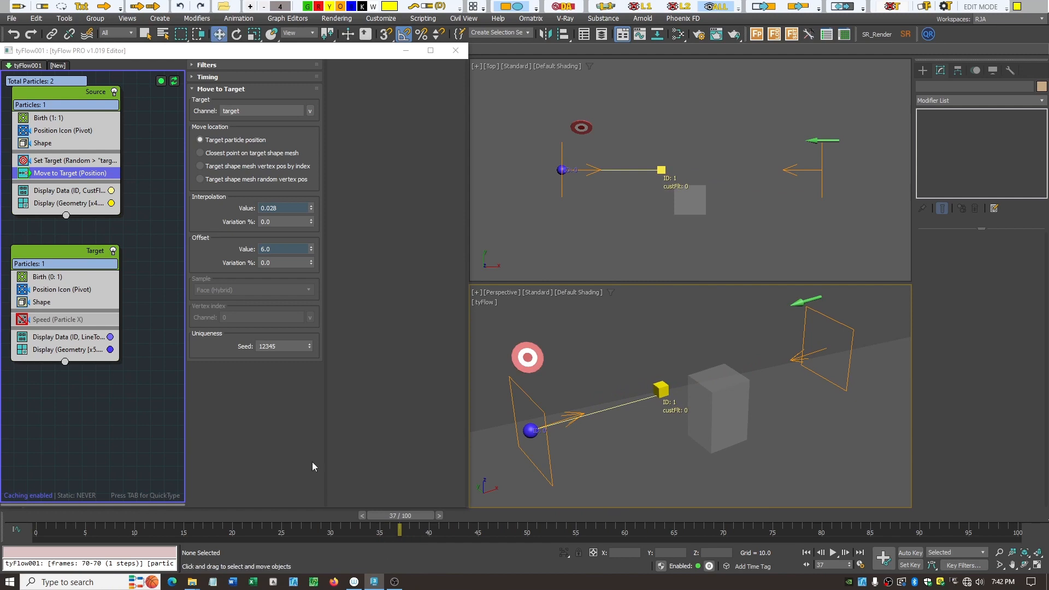
Show the Source event's Set Target settings and return the animation to frame 1.
click(74, 163)
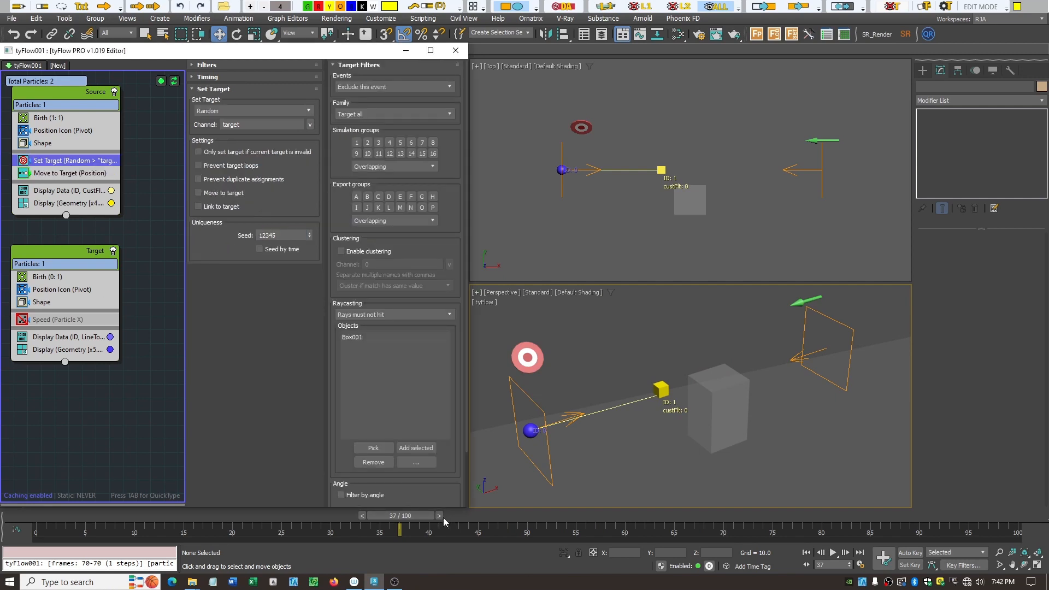
drag(403, 516, 75, 516)
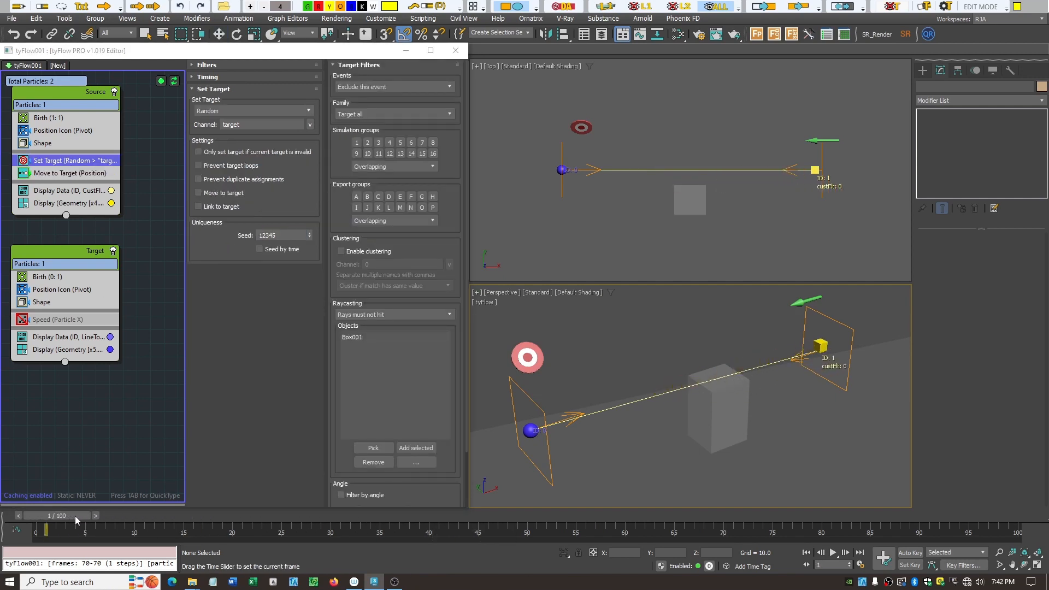
key(w)
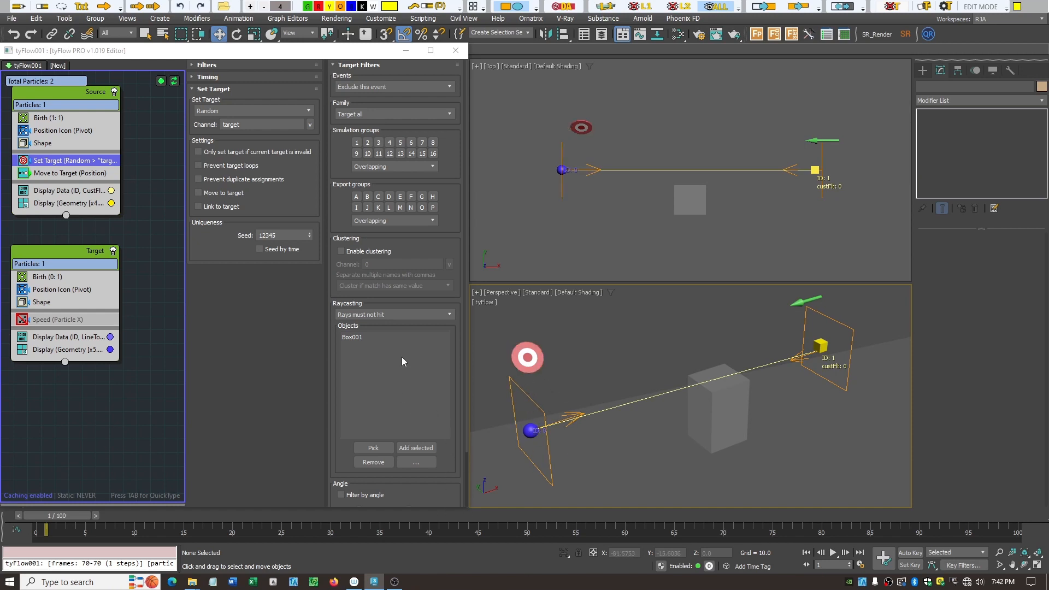
Select the box in the Perspective view, remove Box001 from the Raycasting objects and add the selected box back.
click(370, 339)
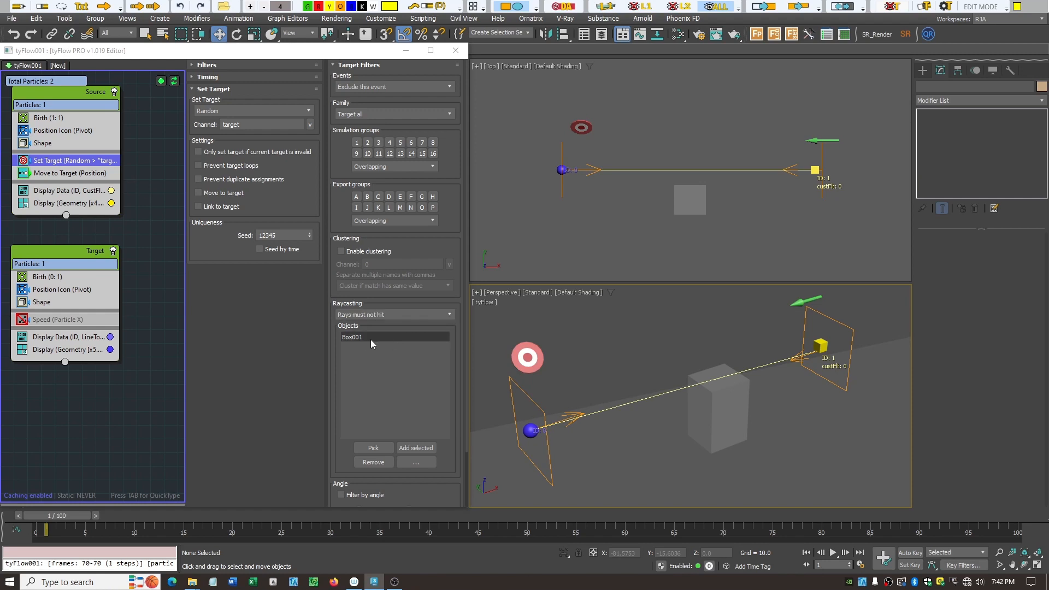
click(721, 422)
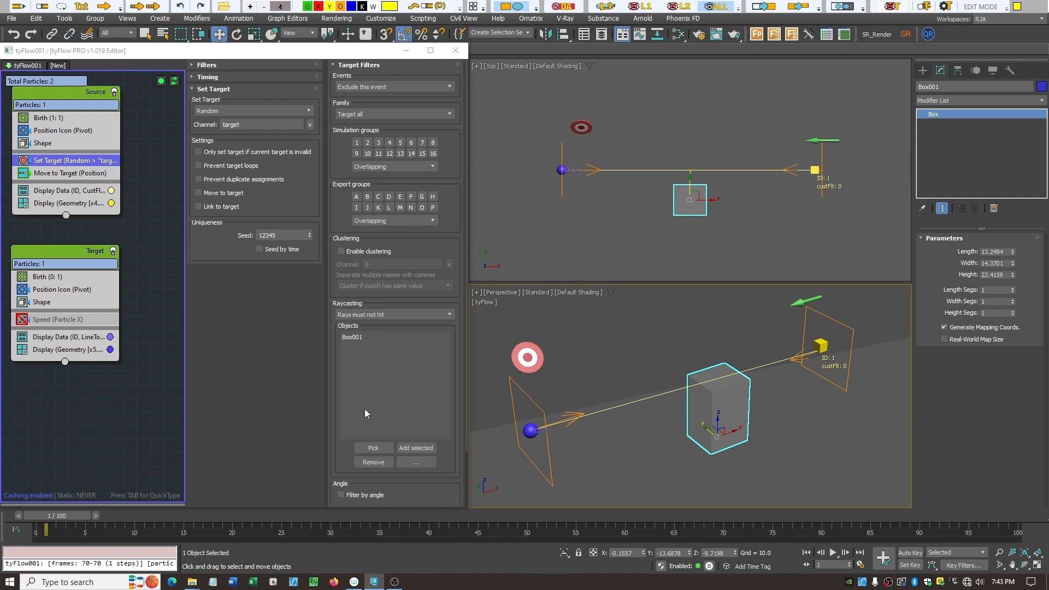
click(352, 336)
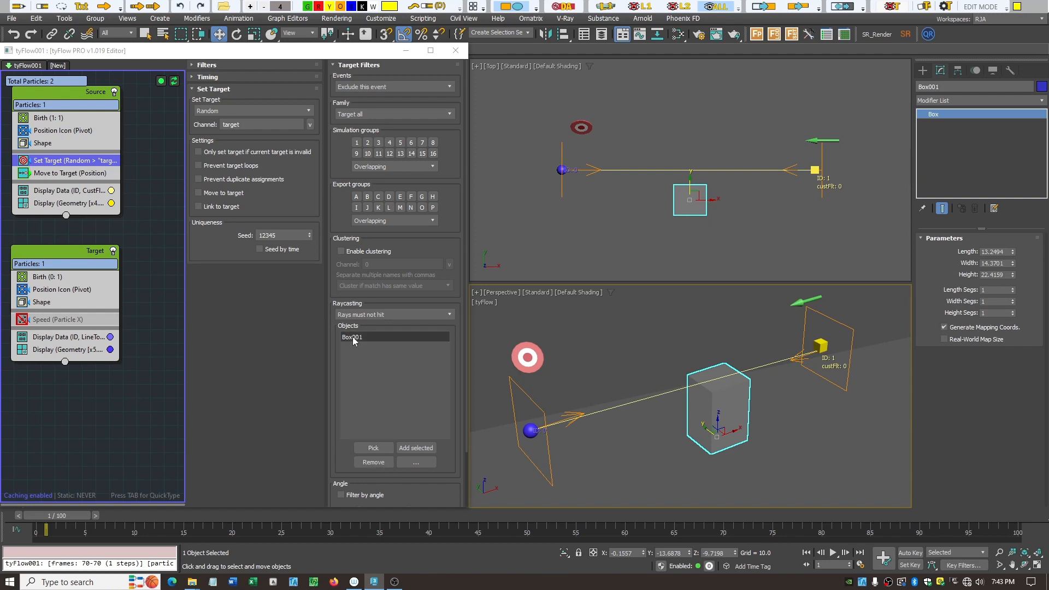
click(370, 462)
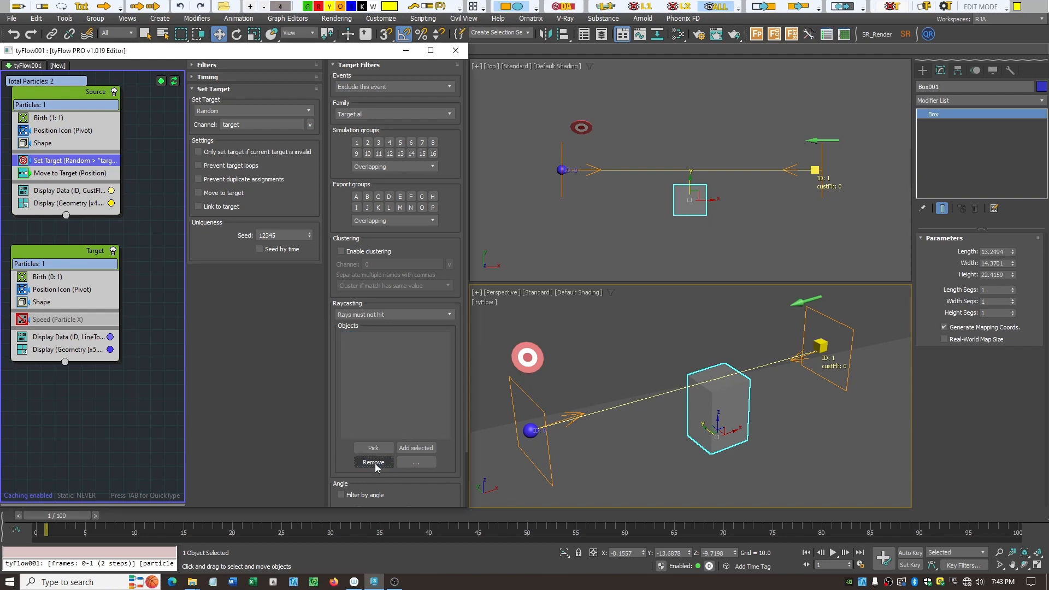
click(418, 447)
Switch Raycasting to No raycasting and on to Rays must hit, and preview the particles to frame 34.
click(448, 319)
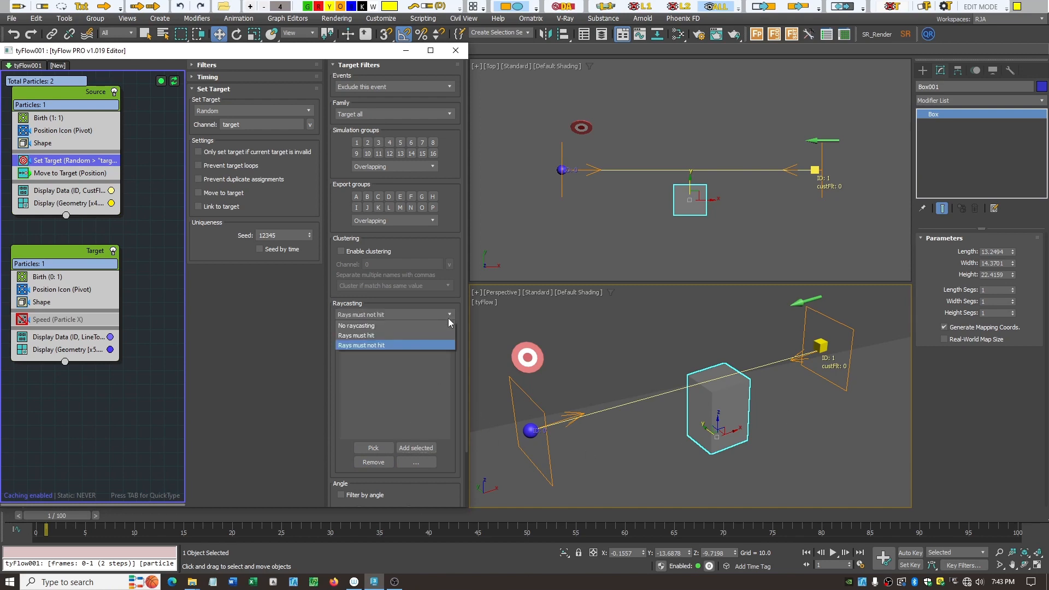
click(414, 326)
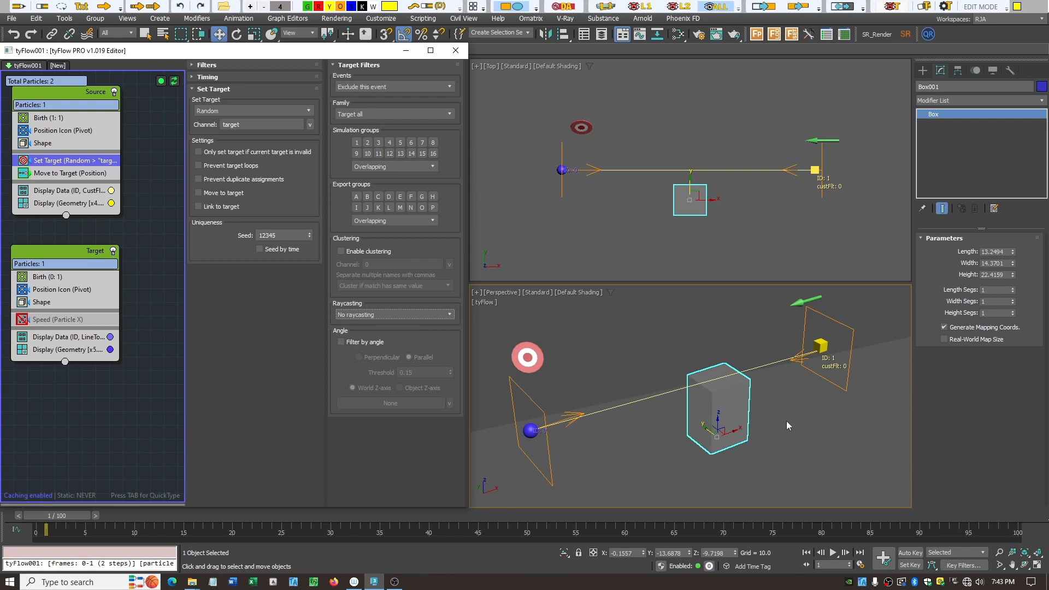
click(450, 314)
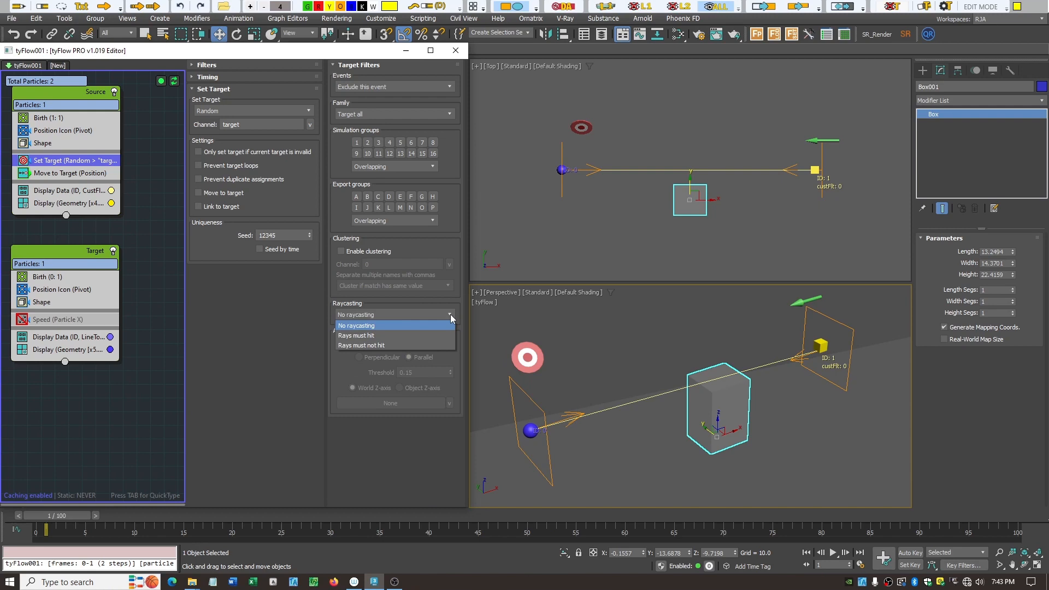
click(387, 336)
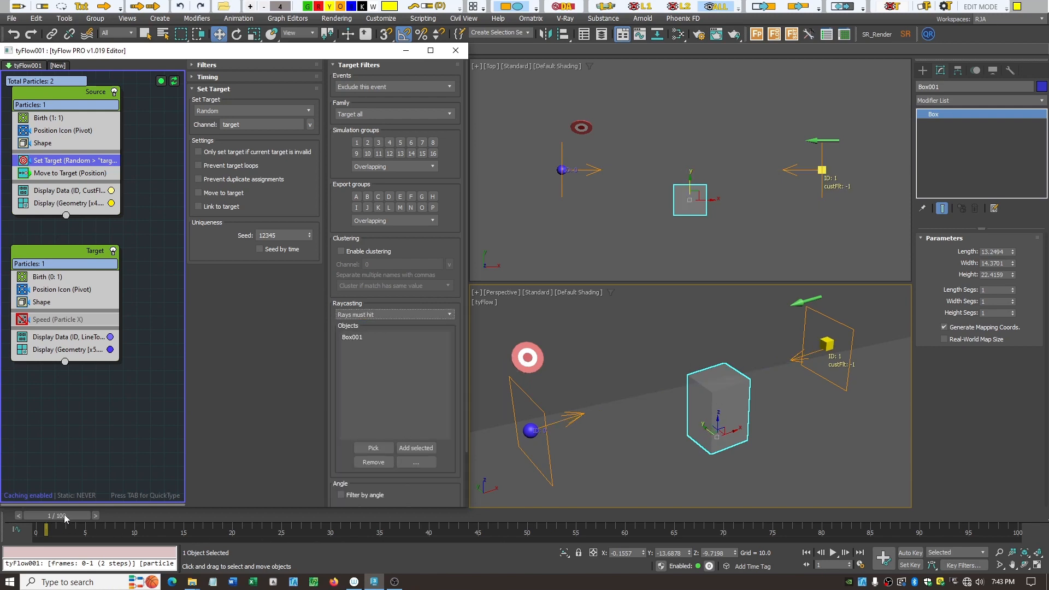
drag(64, 514, 384, 530)
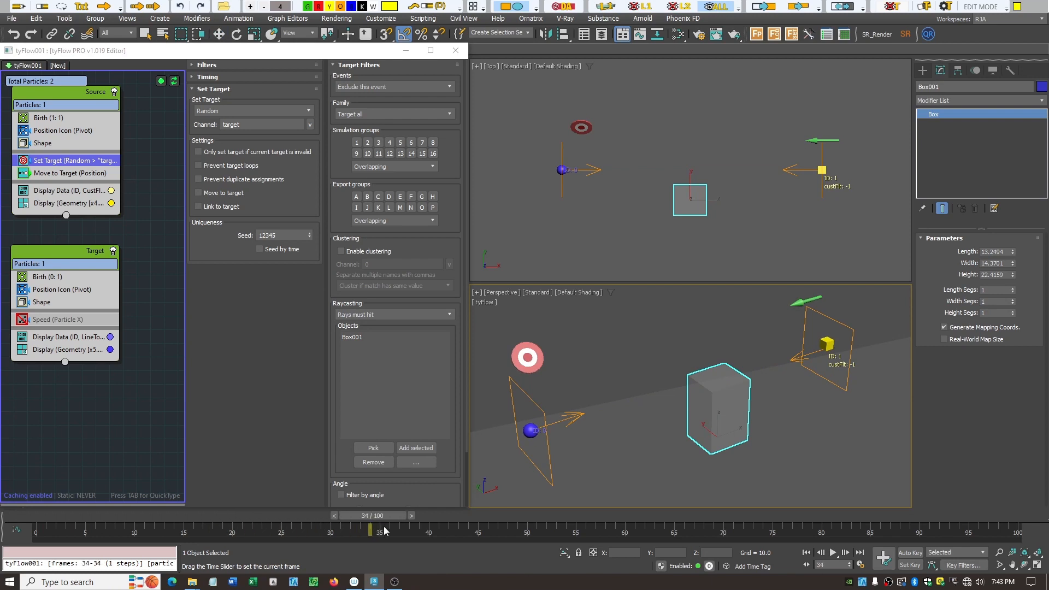
key(w)
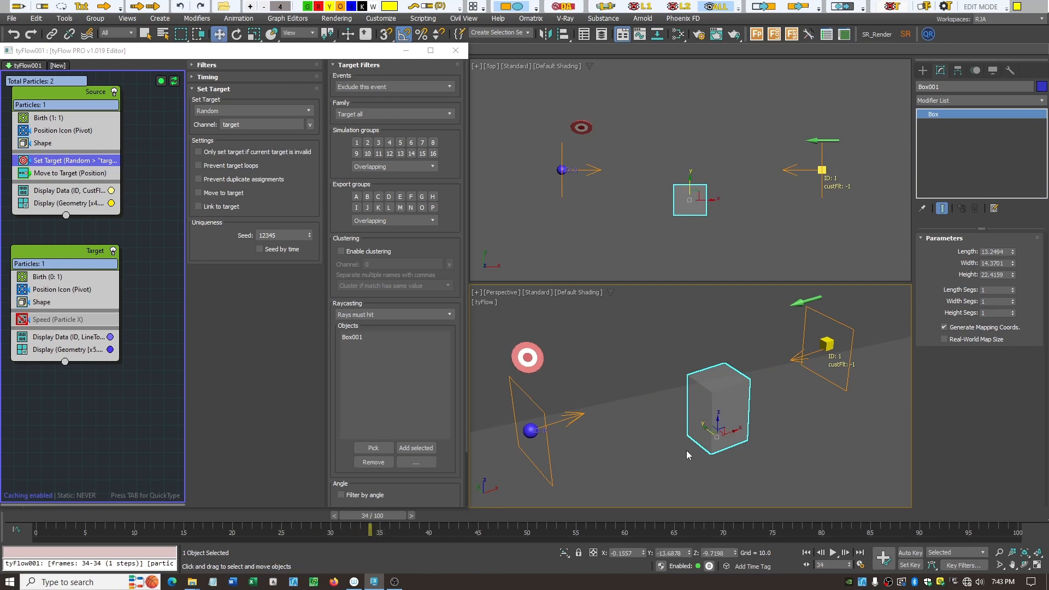
Move the box along Y to about 1, between source and target, and preview the particles to frame 35.
click(703, 199)
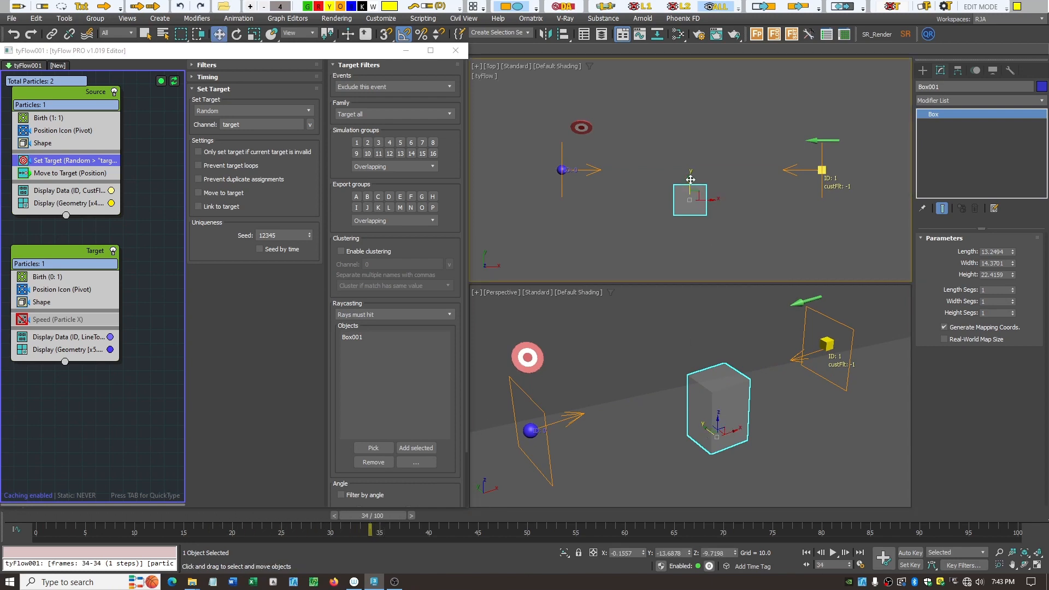
drag(691, 179, 693, 147)
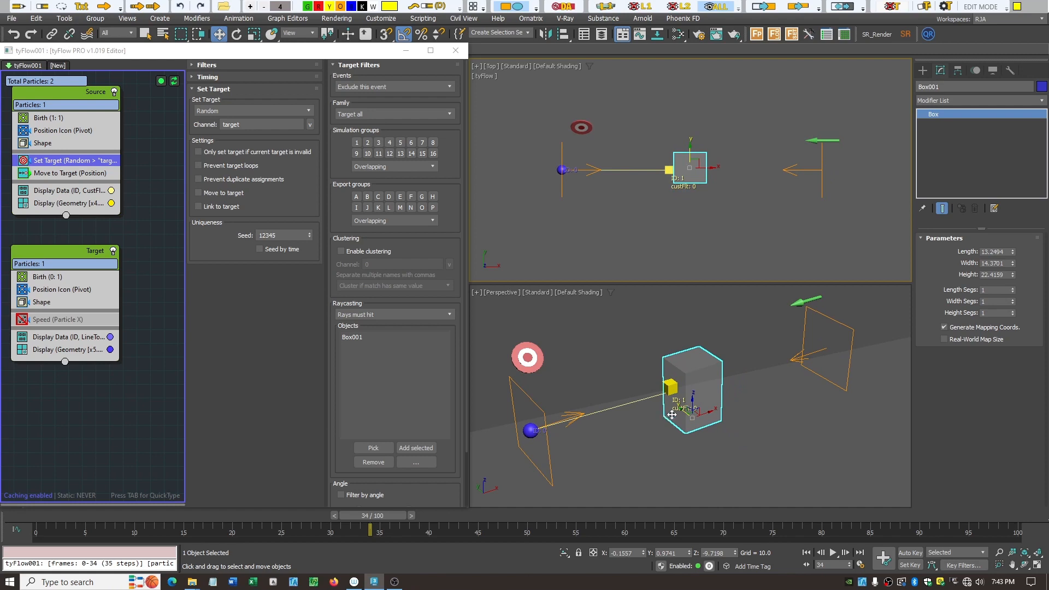
mouse_move(393, 517)
mouse_down()
mouse_move(148, 513)
mouse_move(526, 506)
mouse_move(406, 518)
mouse_up()
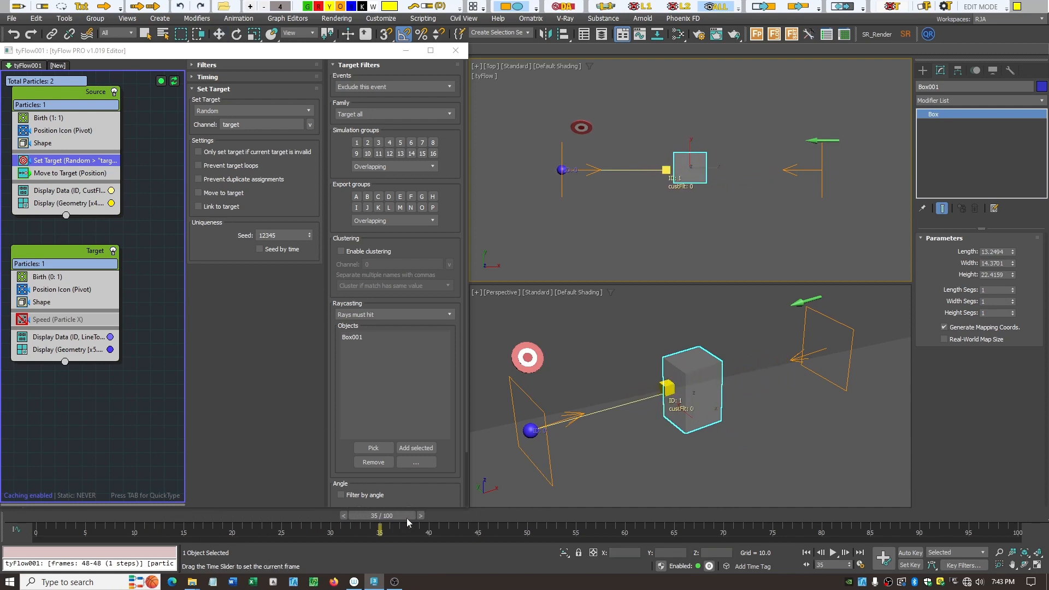
key(w)
Set Raycasting to Rays must not hit and move the box off the particle path to Y about -10.9.
click(447, 315)
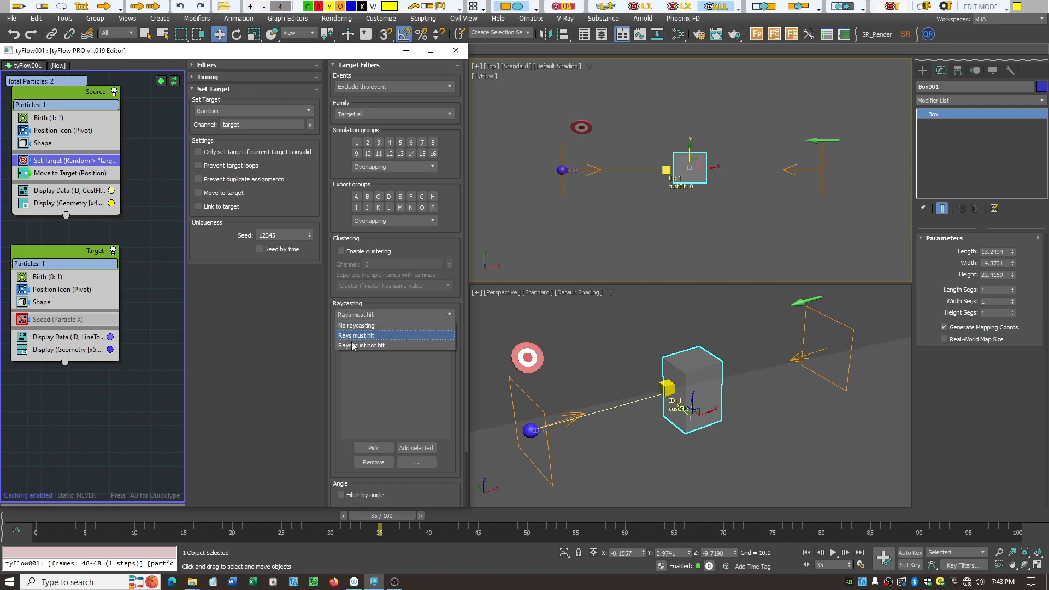
click(370, 345)
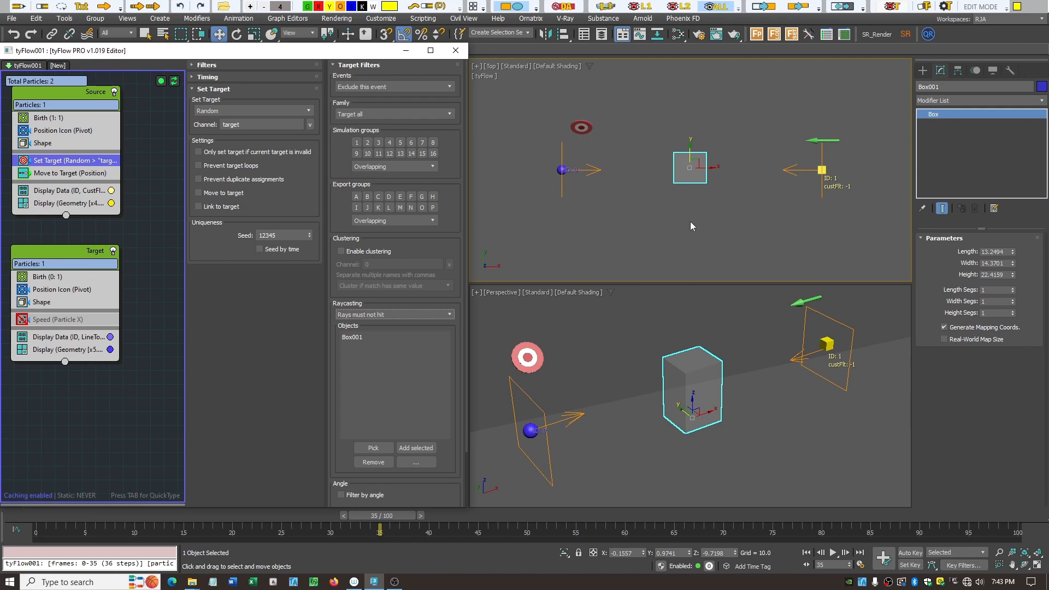
click(692, 146)
drag(691, 146, 688, 172)
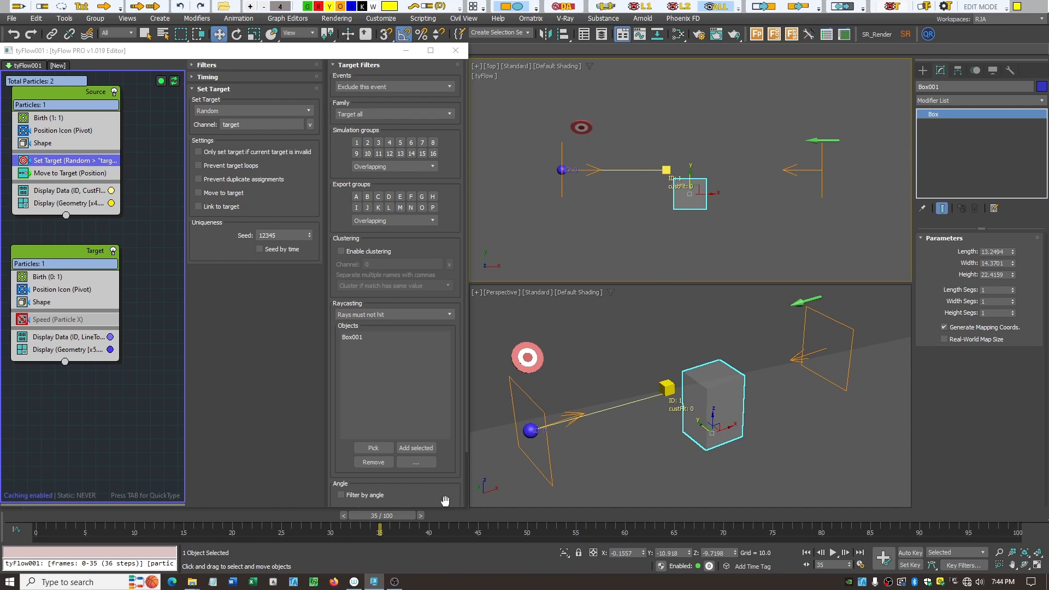
Preview the particles to frame 42 and show the settings of the Source event's Move to Target operator.
drag(405, 515, 470, 525)
key(w)
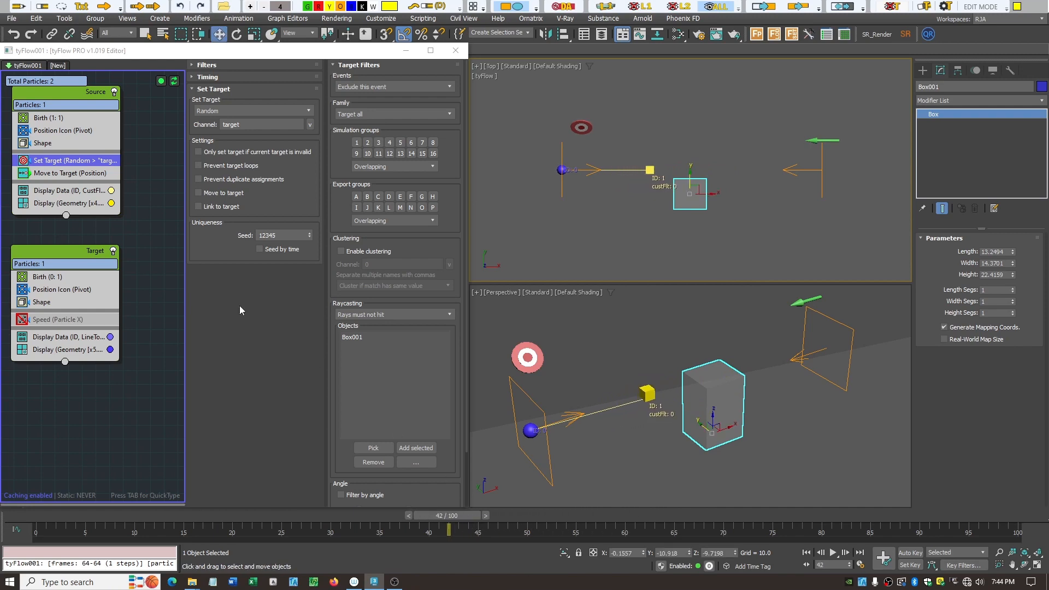
click(61, 174)
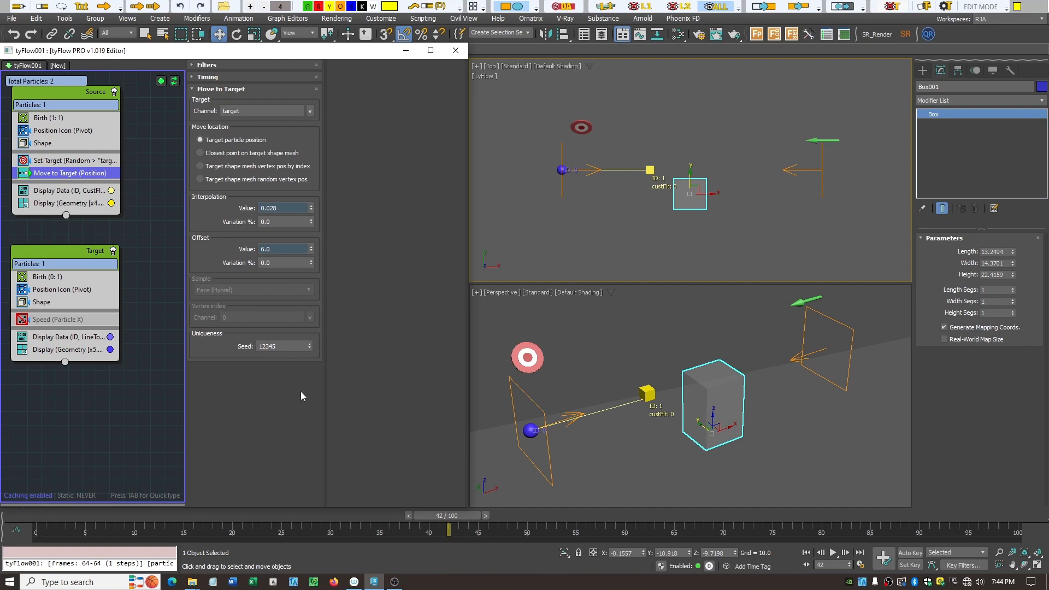
Show the settings of the Source event's Set Target operator down to its Angle filter.
click(66, 161)
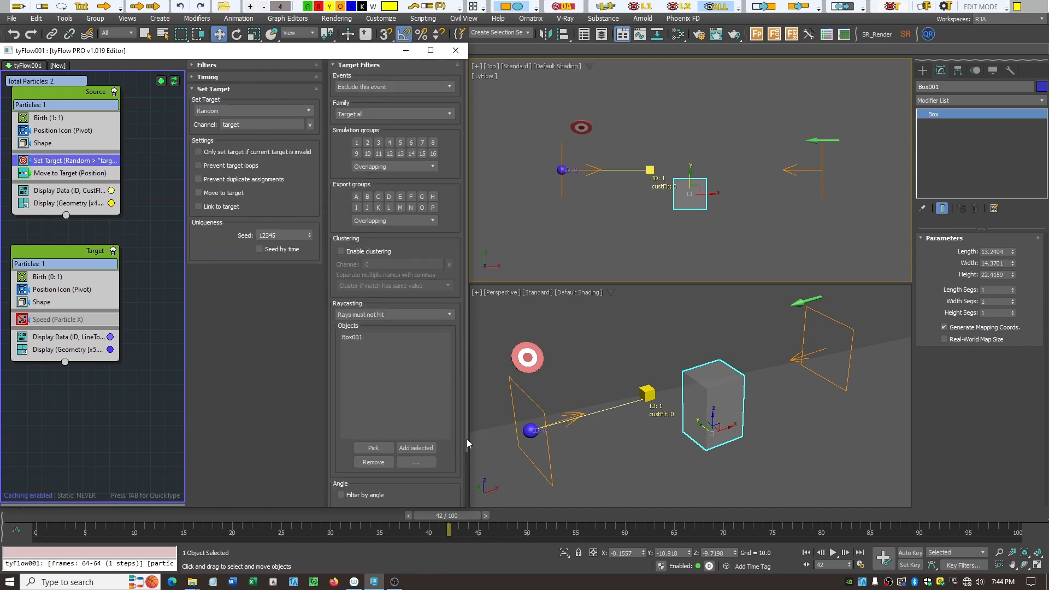
scroll(466, 440, down, 2)
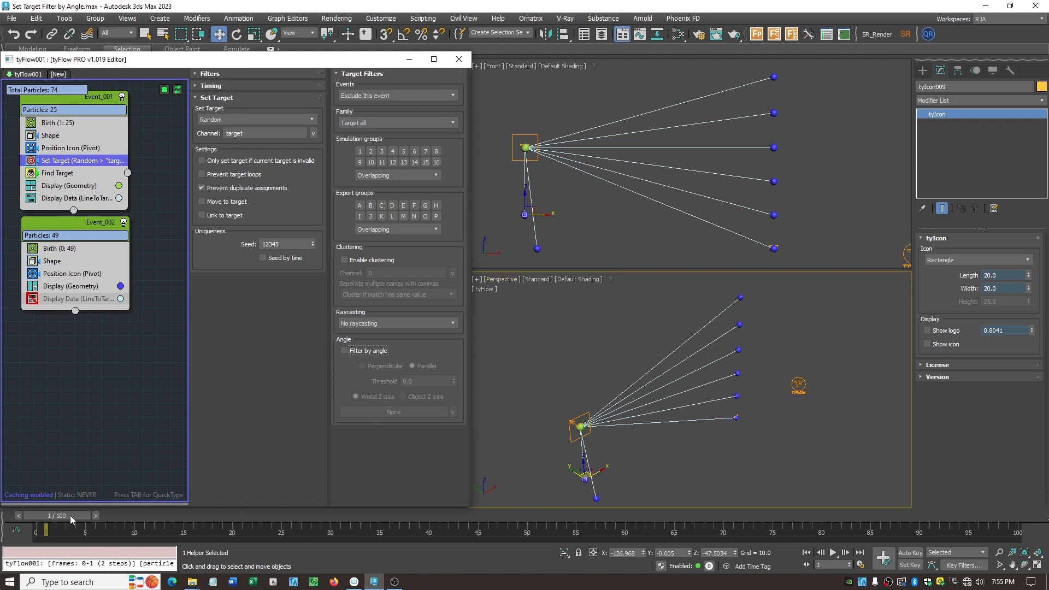
Enable Filter by angle in Event_001's Set Target operator, using the Parallel option, and preview the particles to frame 4.
mouse_move(70, 522)
mouse_down()
mouse_move(408, 529)
mouse_move(130, 537)
mouse_move(421, 531)
mouse_move(72, 541)
mouse_up()
key(w)
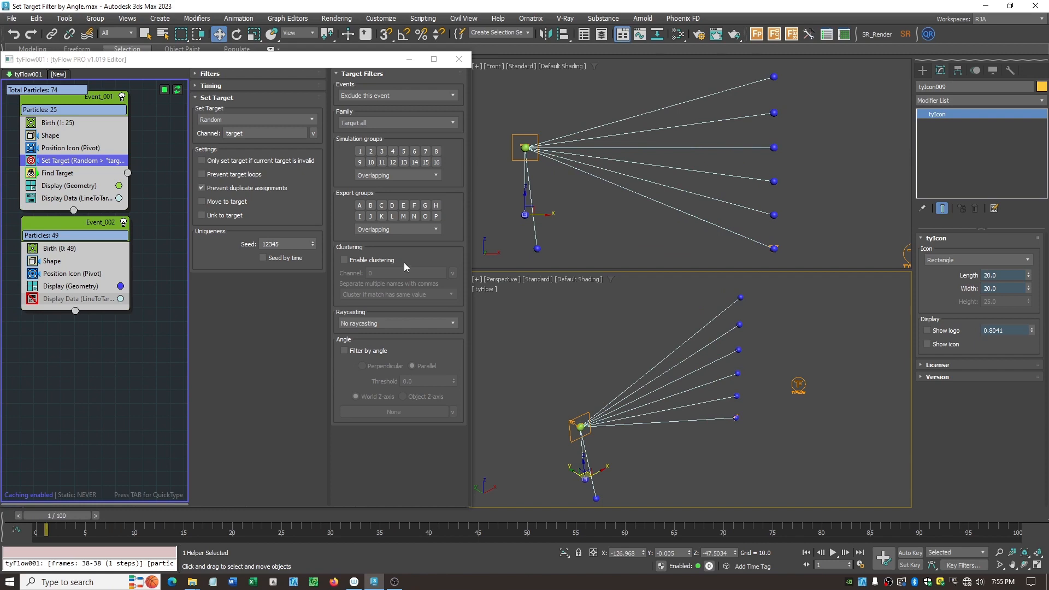
click(345, 352)
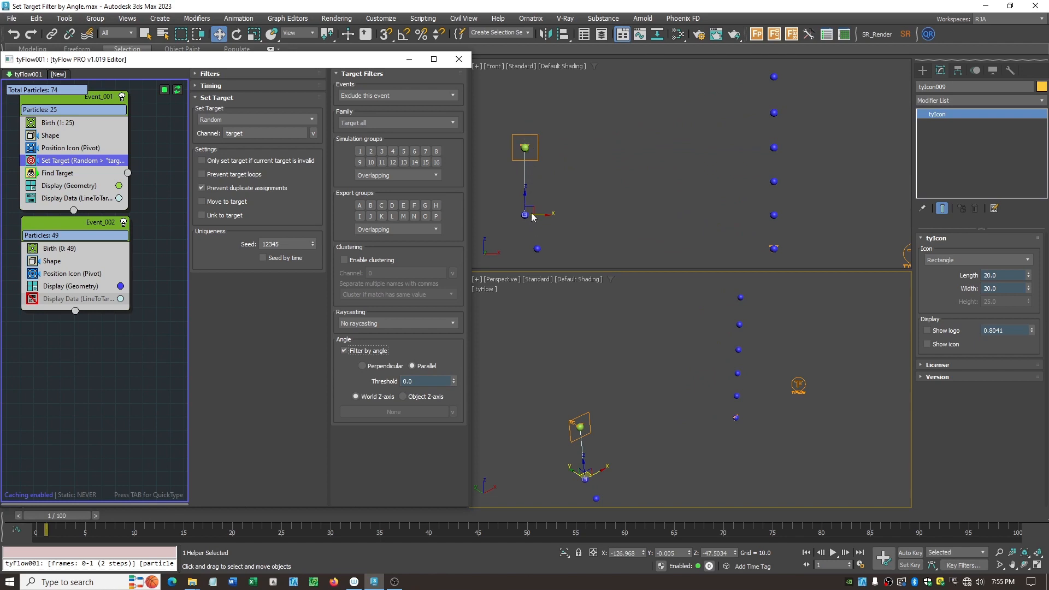
drag(80, 518, 124, 507)
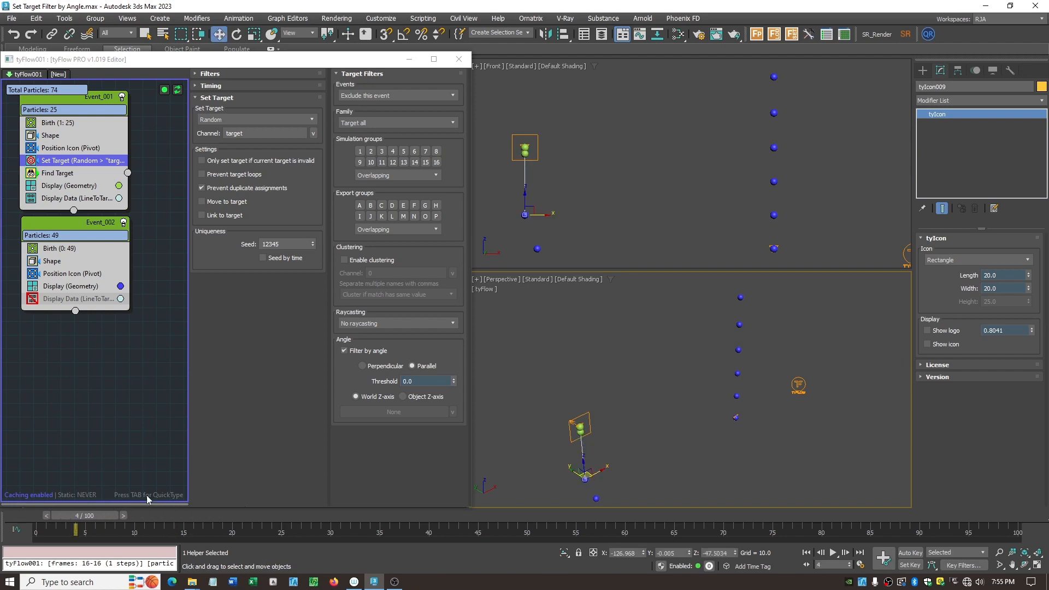
Switch the angle filter to Perpendicular and preview the particles to frame 7.
click(382, 367)
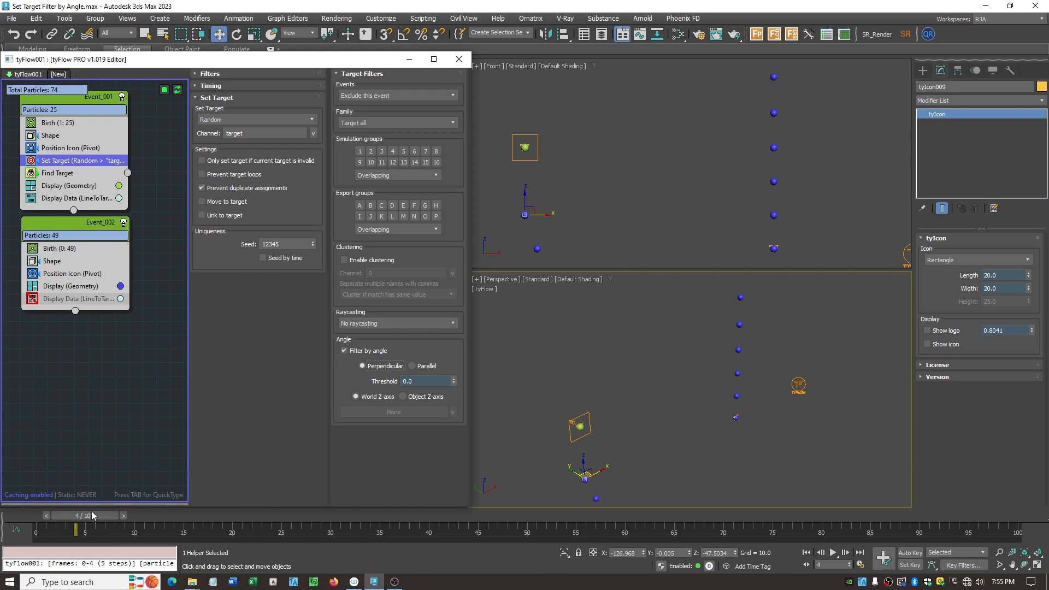
mouse_move(94, 516)
mouse_down()
mouse_move(54, 516)
mouse_move(148, 520)
mouse_move(113, 516)
mouse_up()
key(w)
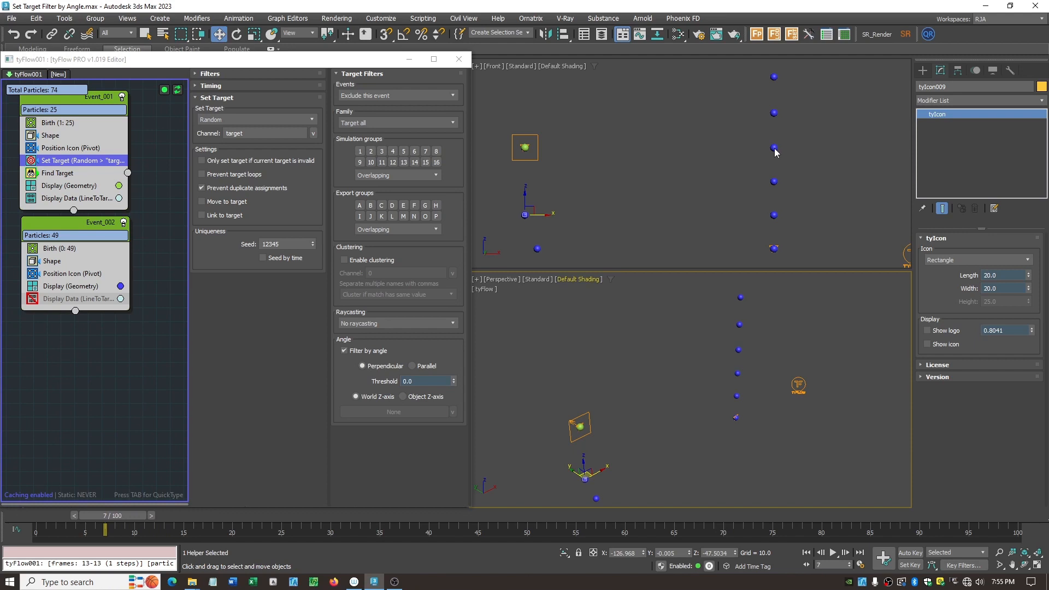
Raise the angle filter's Threshold to 0.004 and preview the particles to frame 8.
click(453, 380)
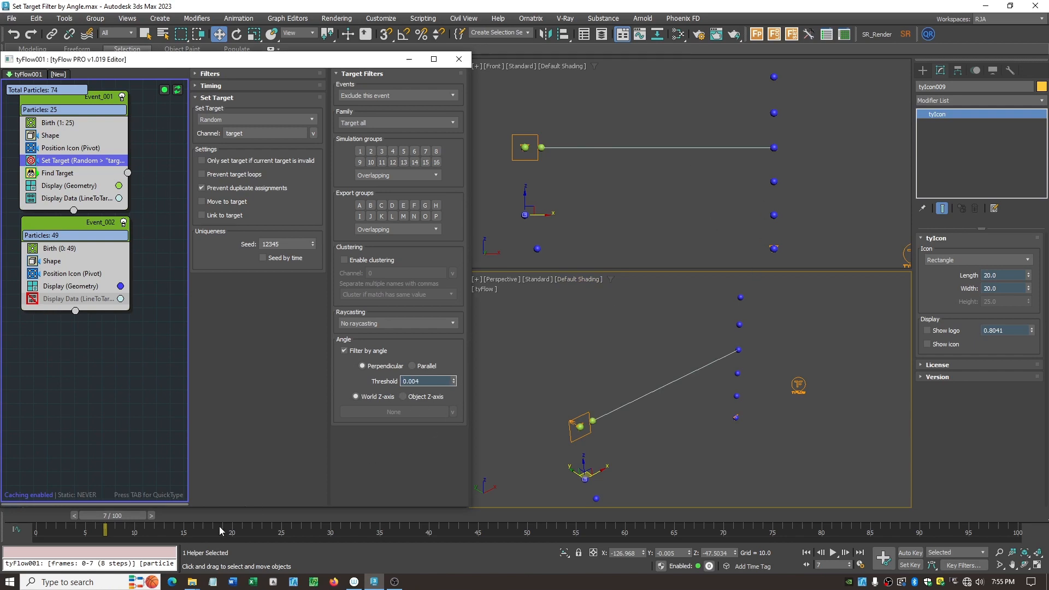
mouse_move(134, 518)
mouse_down()
mouse_move(52, 517)
mouse_move(394, 519)
mouse_move(140, 520)
mouse_up()
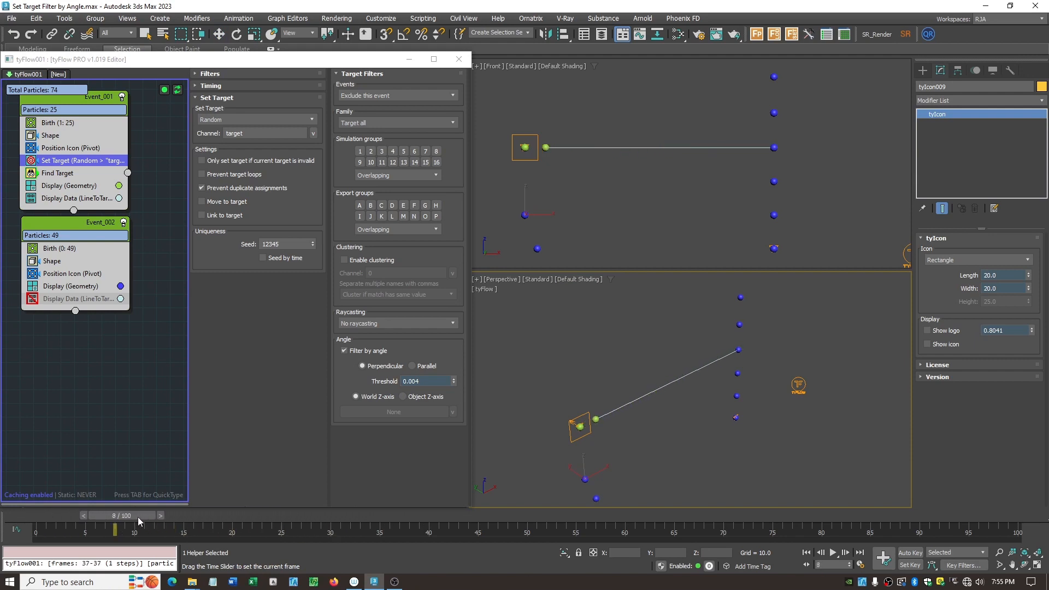
key(w)
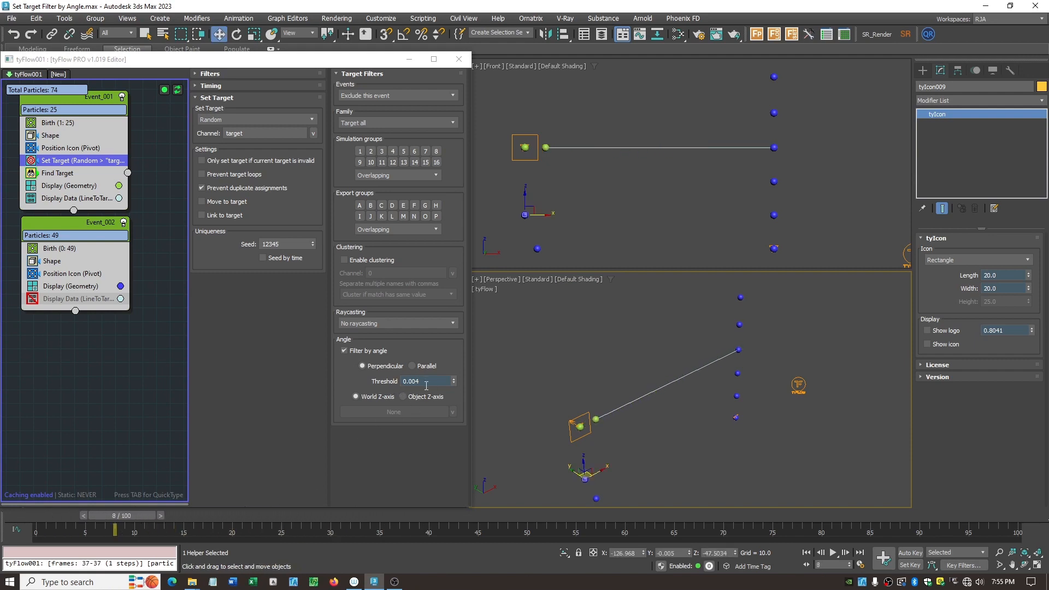
Increase the angle filter's Threshold to 0.179 and preview the particles to frame 14.
click(454, 379)
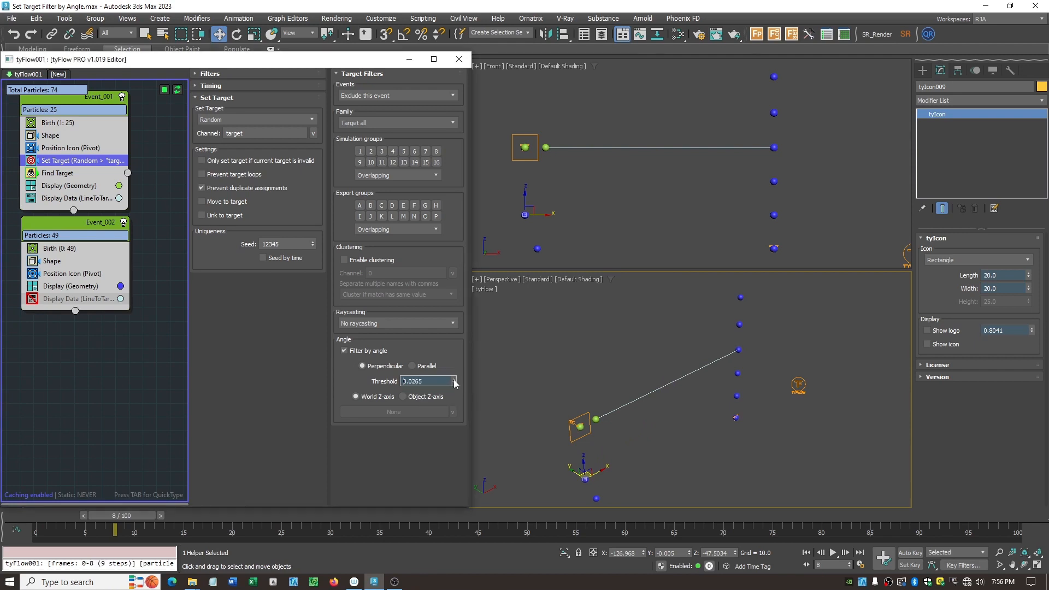
drag(454, 382, 456, 352)
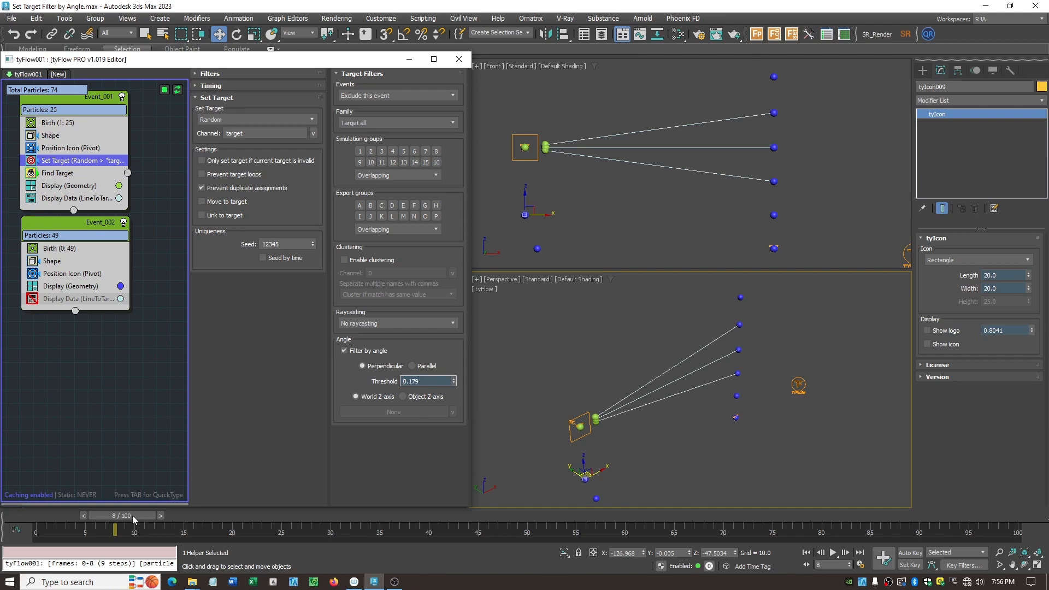
drag(134, 517, 188, 516)
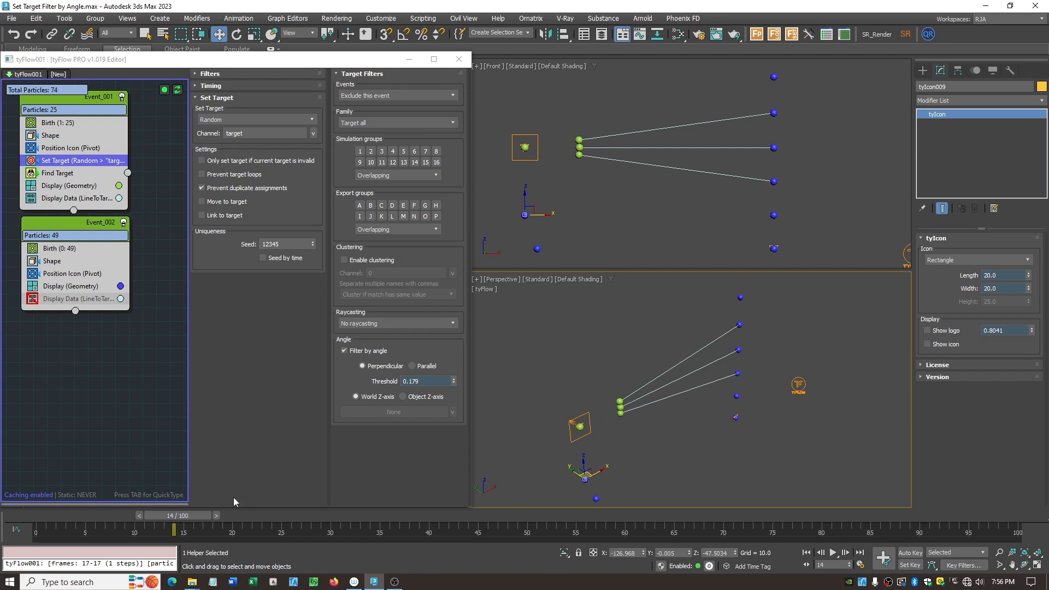
Switch the angle filter to Parallel and preview the particles back to frame 6.
click(413, 366)
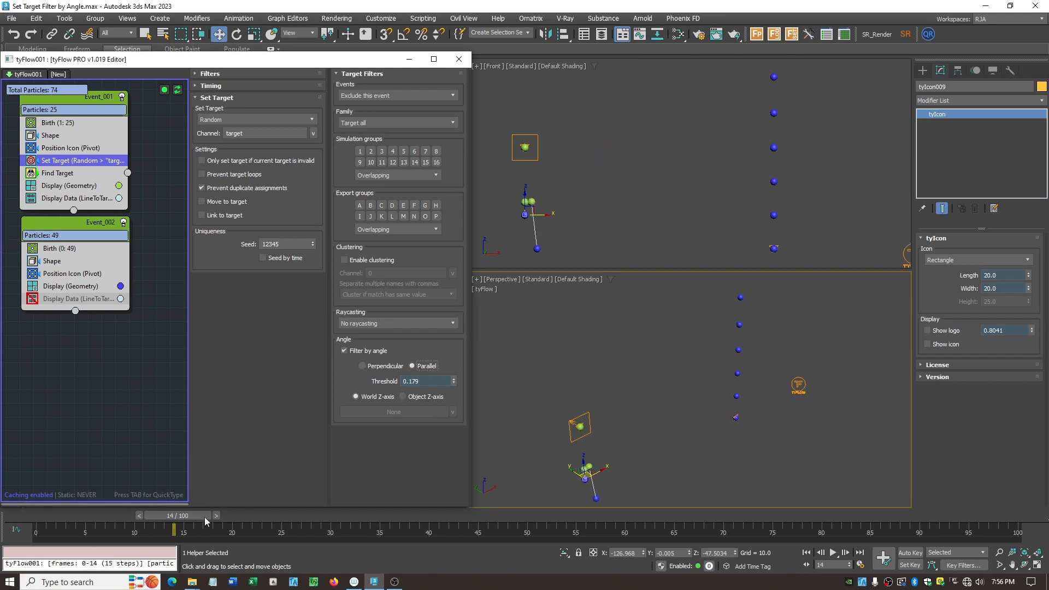
drag(203, 520, 129, 533)
key(w)
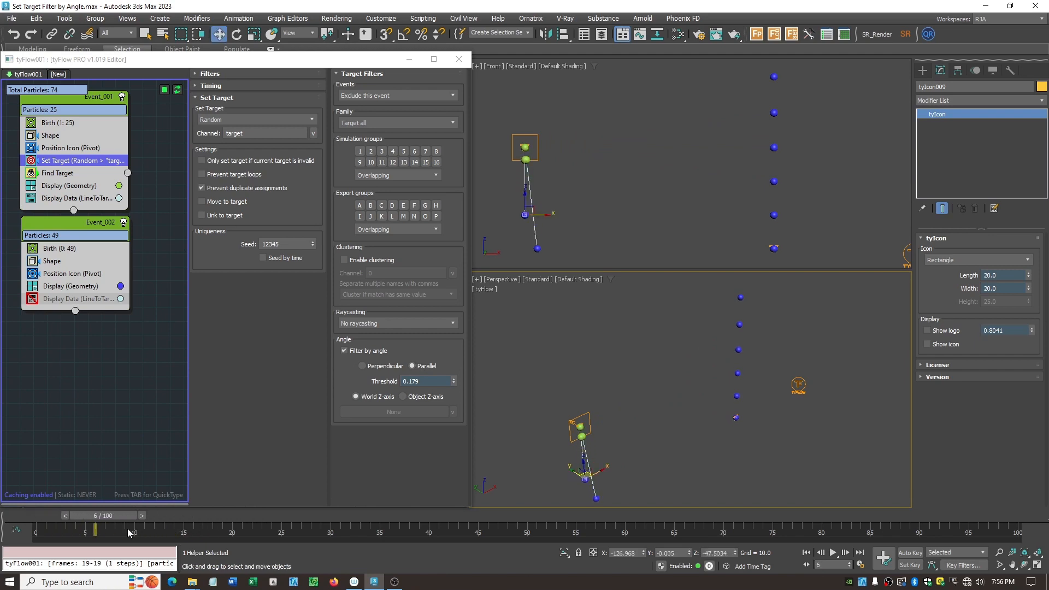
Change the Set Target mode of Event_001's operator to By proximity.
click(315, 120)
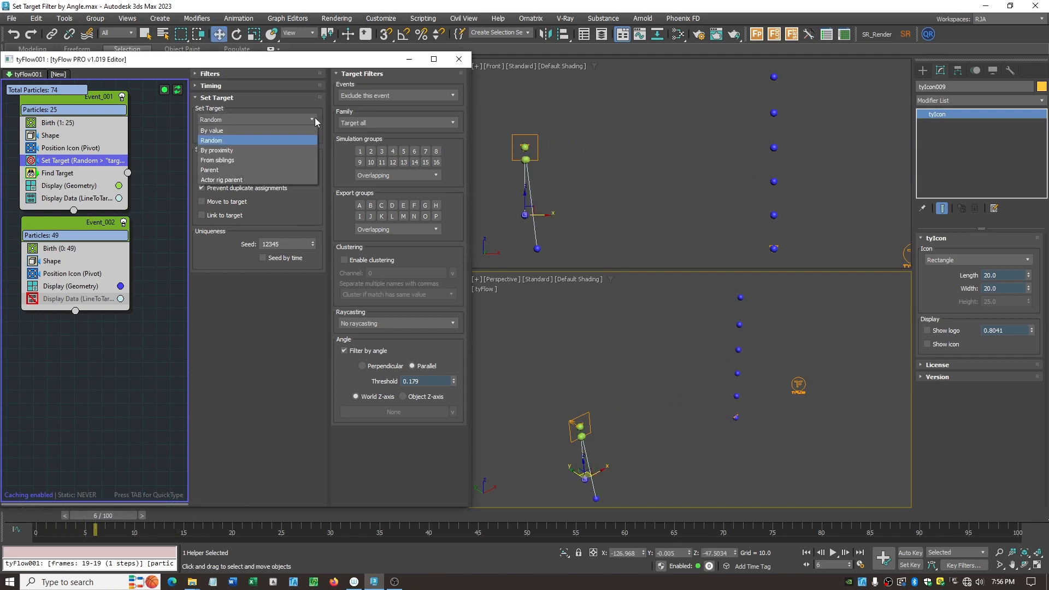
click(271, 152)
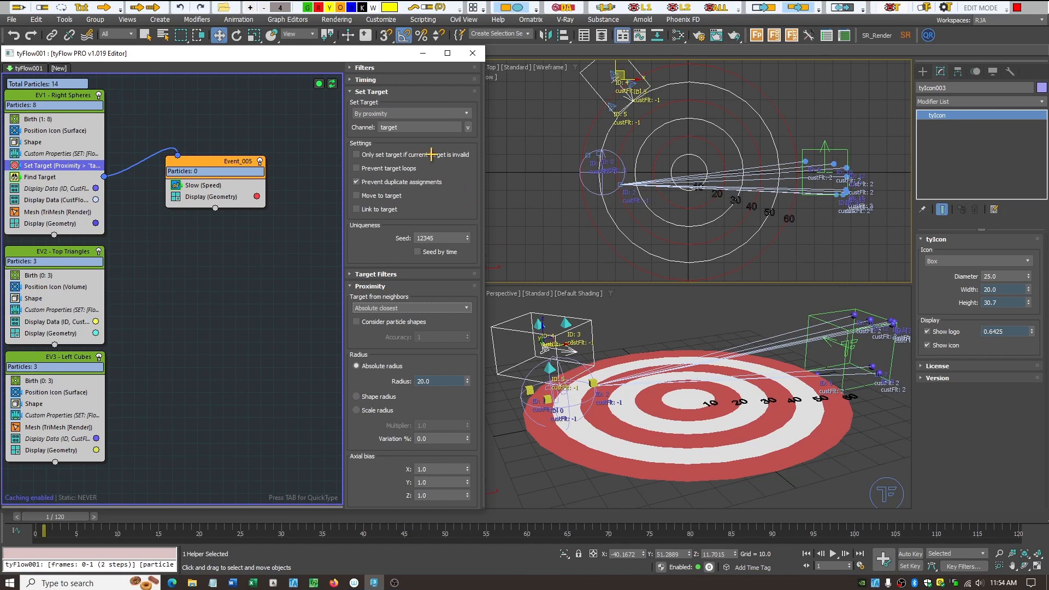
drag(339, 96, 483, 143)
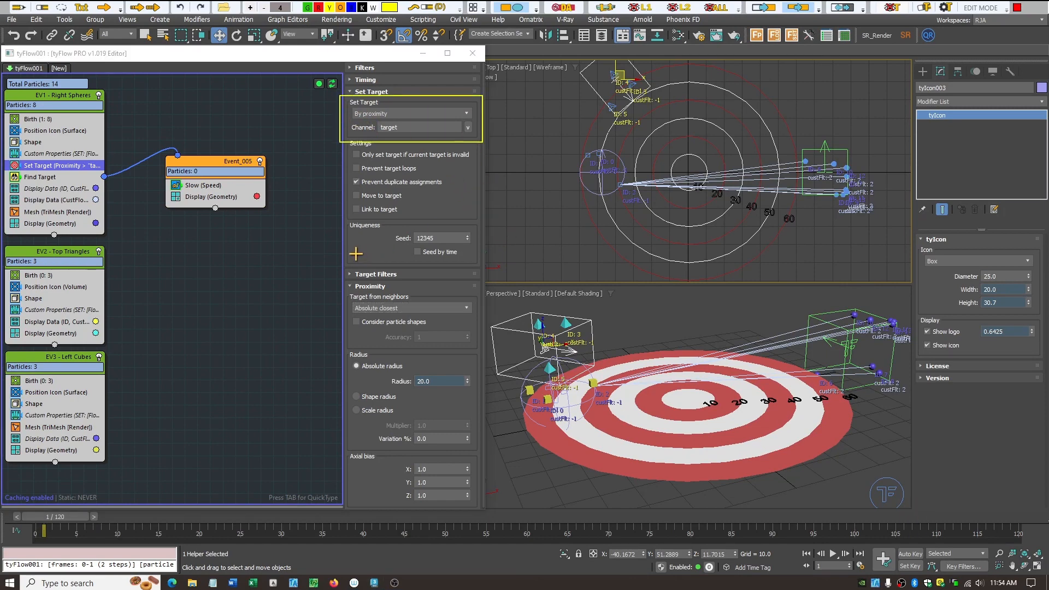
mouse_move(345, 172)
mouse_down()
mouse_move(374, 191)
mouse_move(481, 191)
mouse_up()
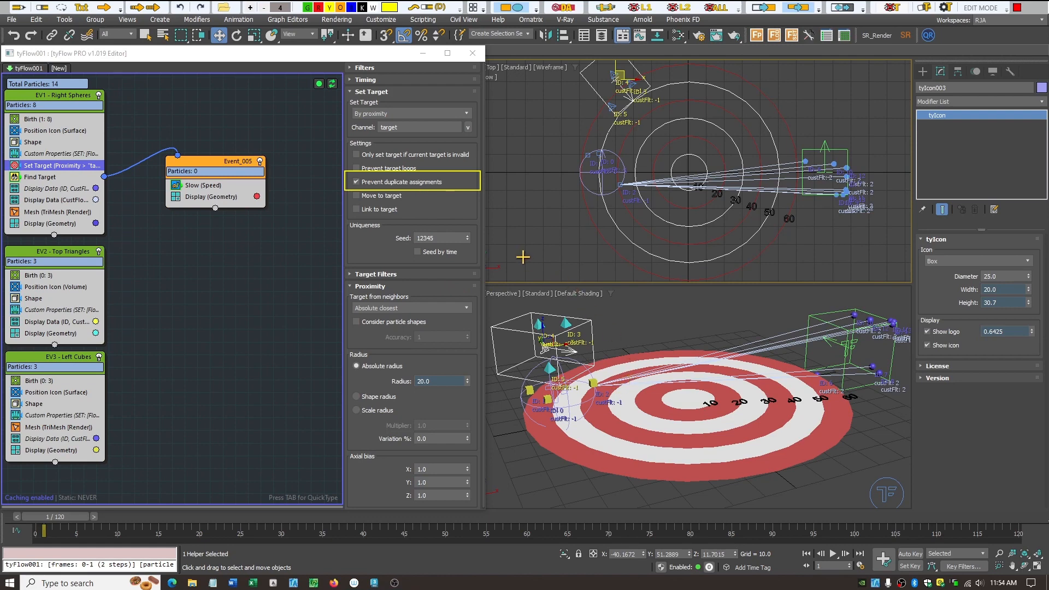
click(505, 246)
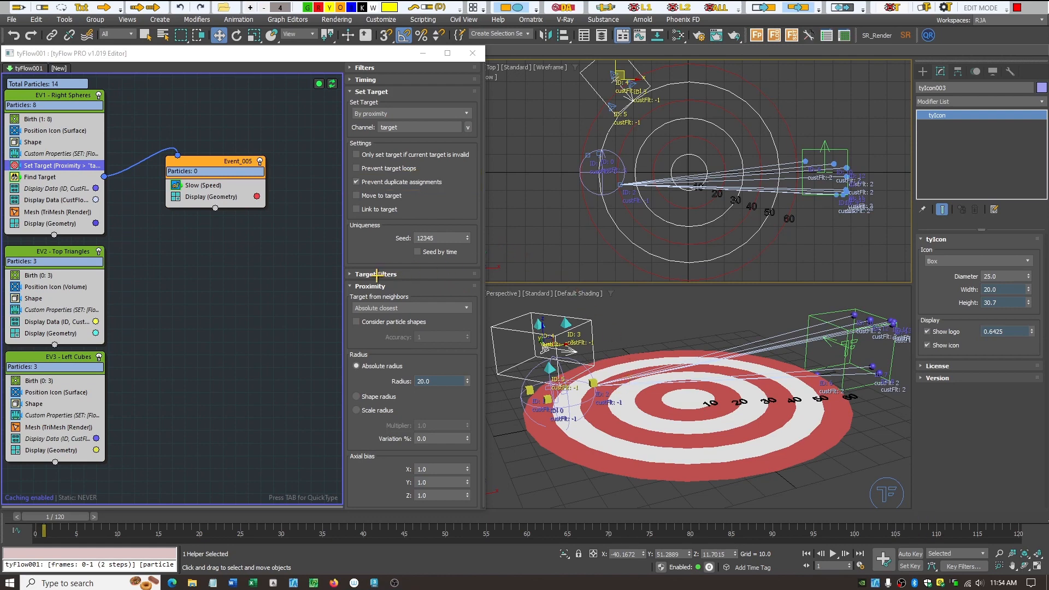
drag(328, 264, 497, 285)
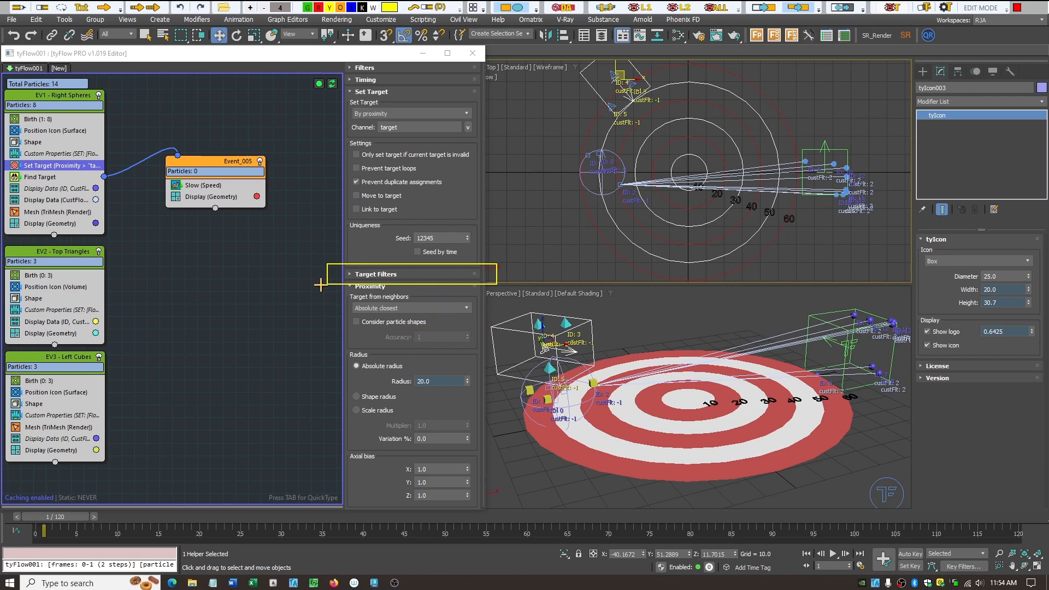
drag(334, 289, 488, 347)
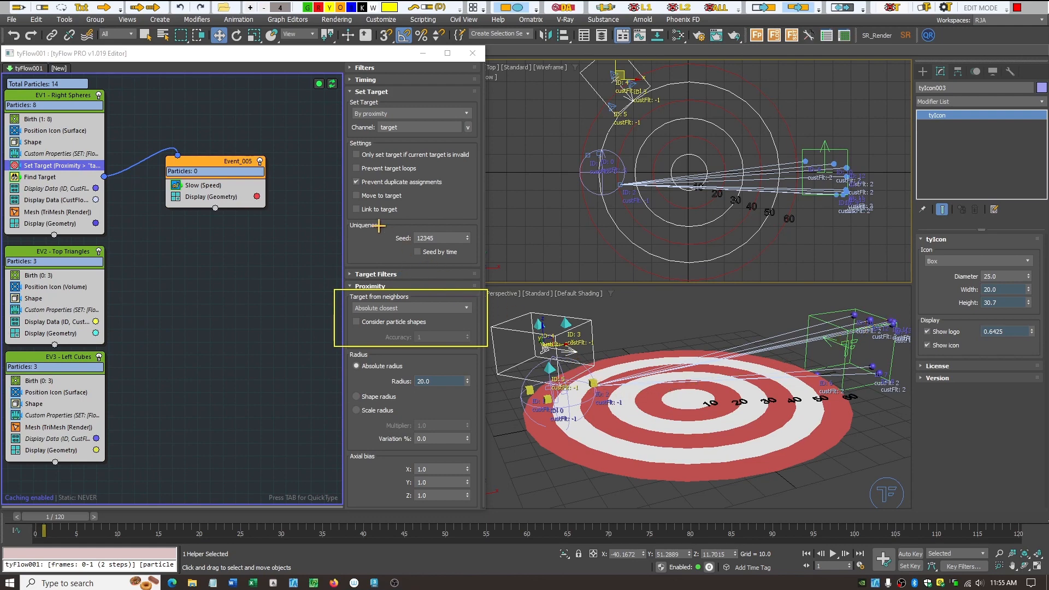
drag(339, 173, 398, 189)
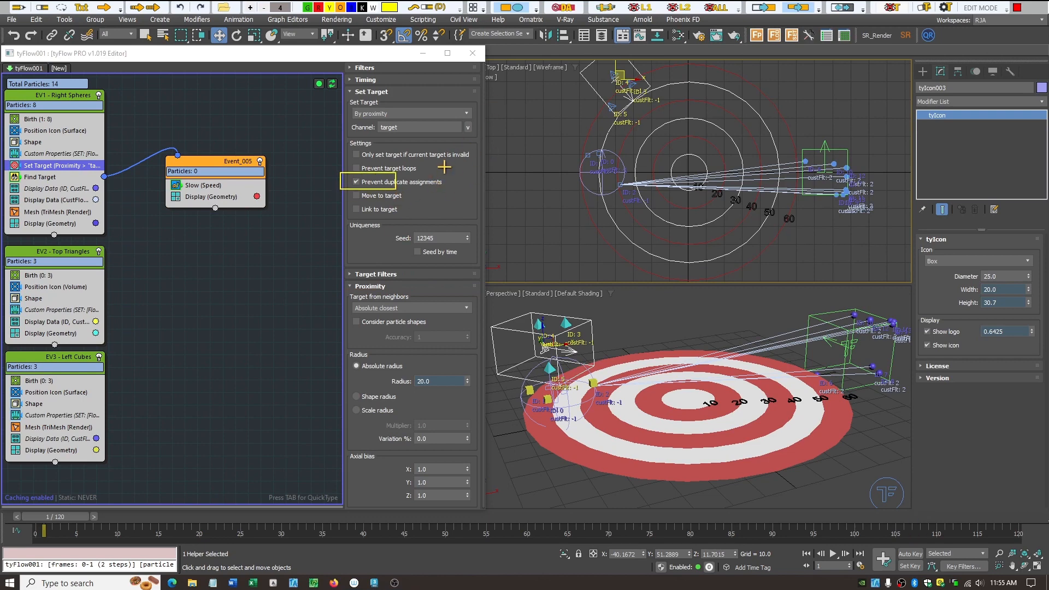
Turn off Prevent duplicate assignments in the Right Spheres event's Set Target operator.
right_click(444, 167)
key(Escape)
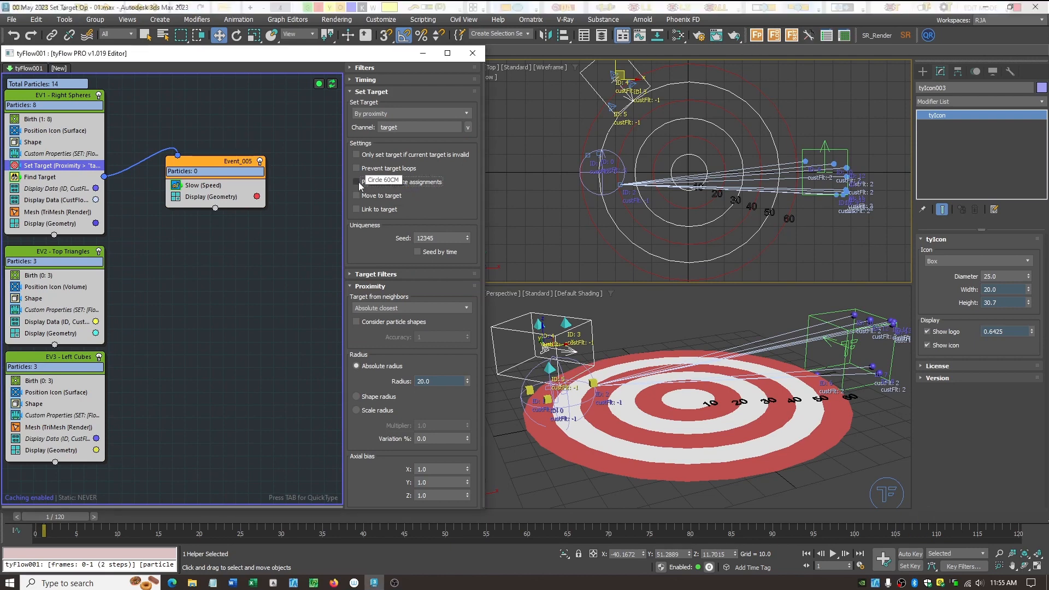
click(356, 182)
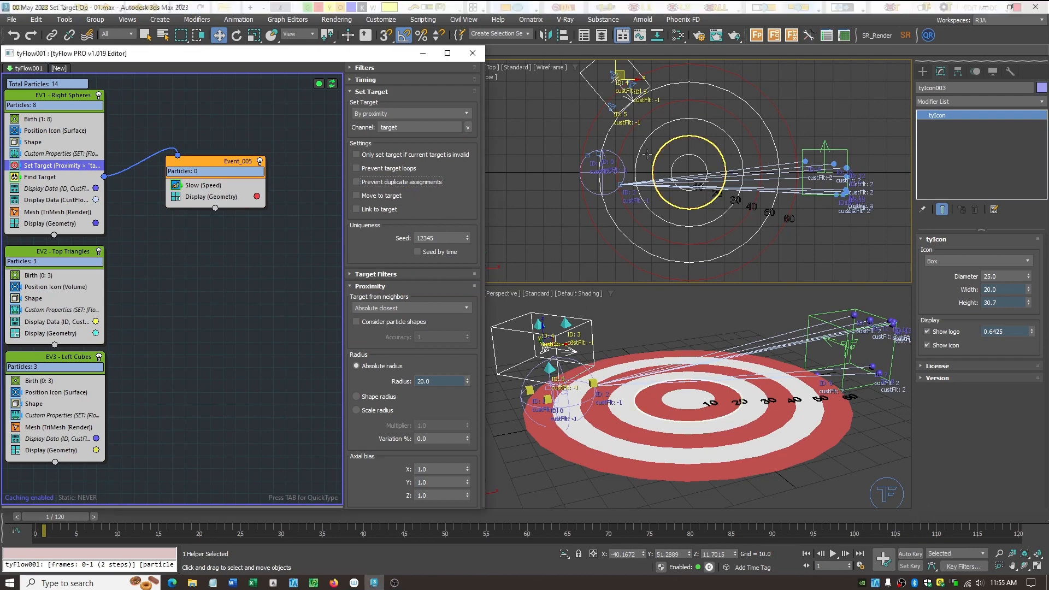
click(594, 89)
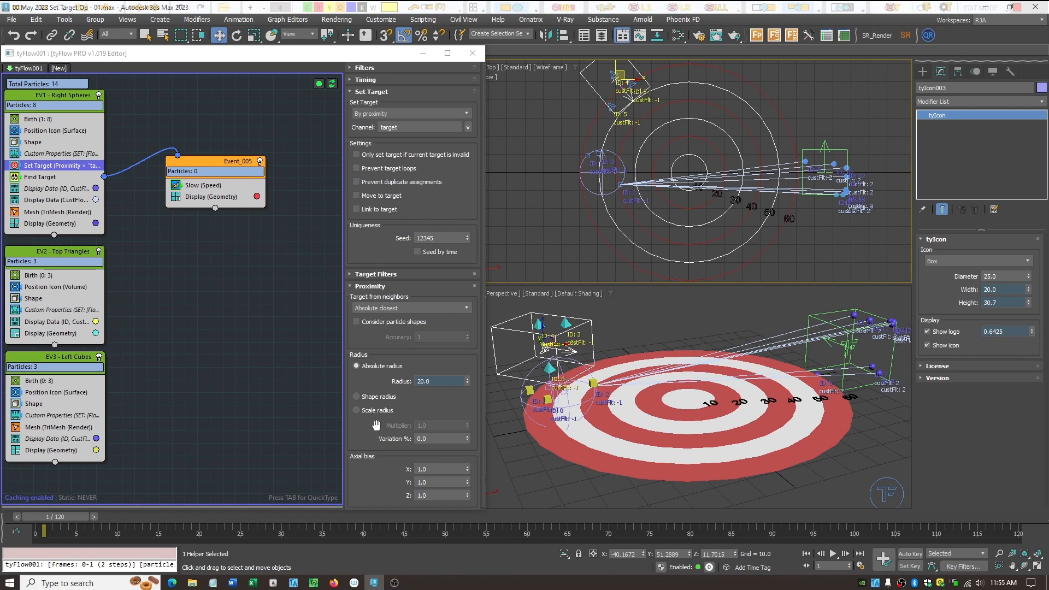
key(ctrl+alt+x)
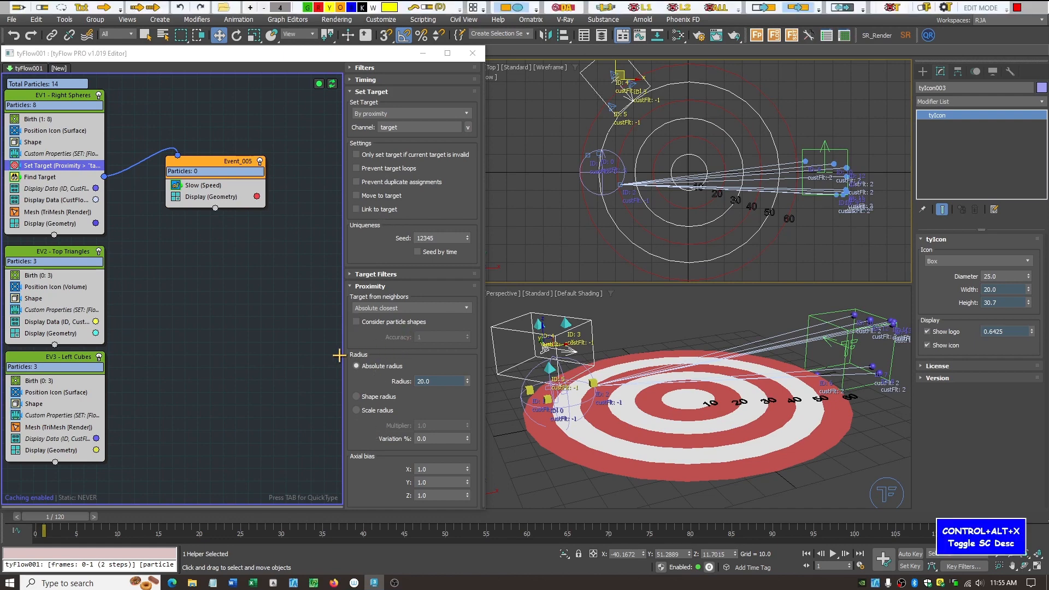
mouse_move(340, 353)
mouse_down()
mouse_move(374, 429)
mouse_move(485, 450)
mouse_up()
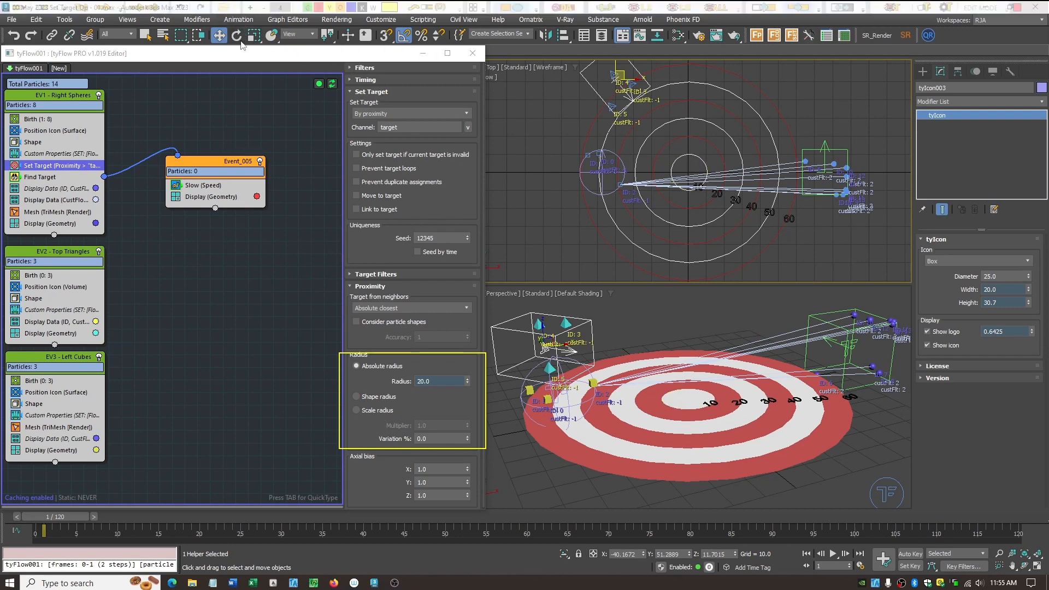
Move the triangles' emitter icon in the Top view closer to the spheres, to about X -31.9, Y 44.1.
drag(622, 74, 630, 80)
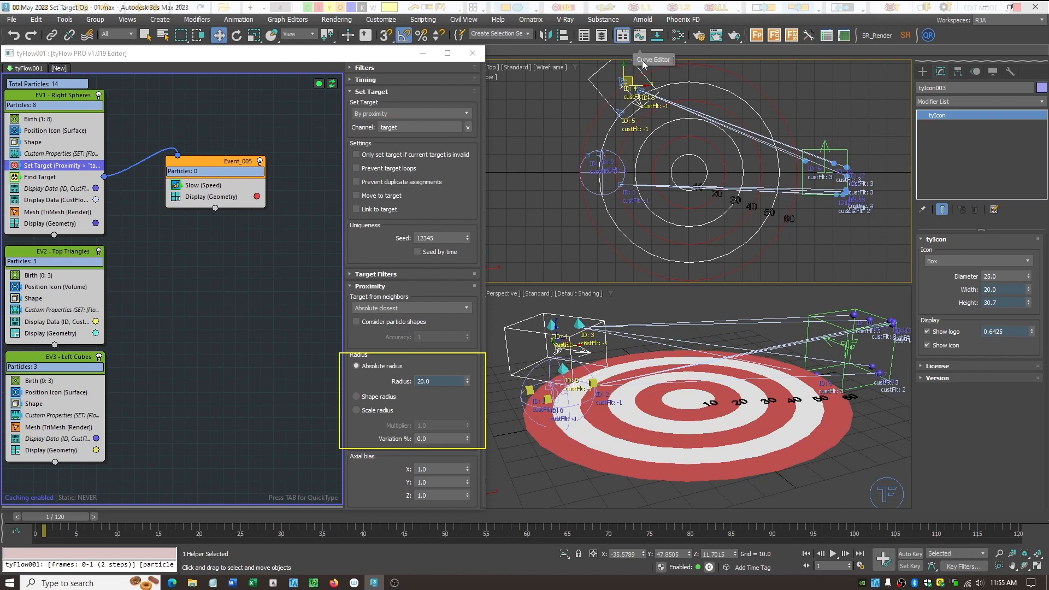
drag(632, 81, 639, 87)
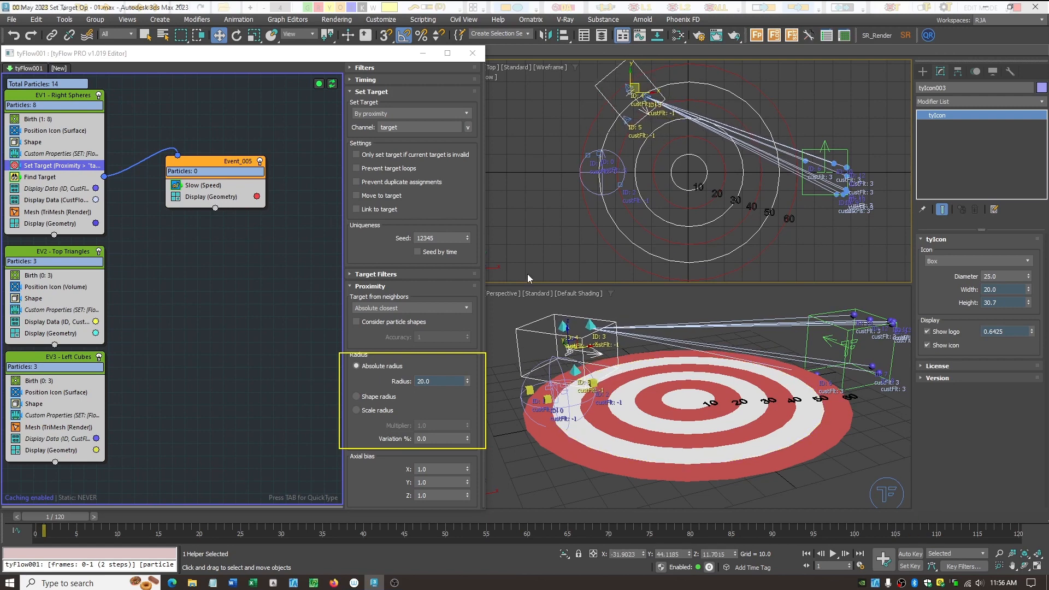
Set the Proximity option Target from neighbors to Select within radius for the Right Spheres event's Set Target operator.
click(466, 308)
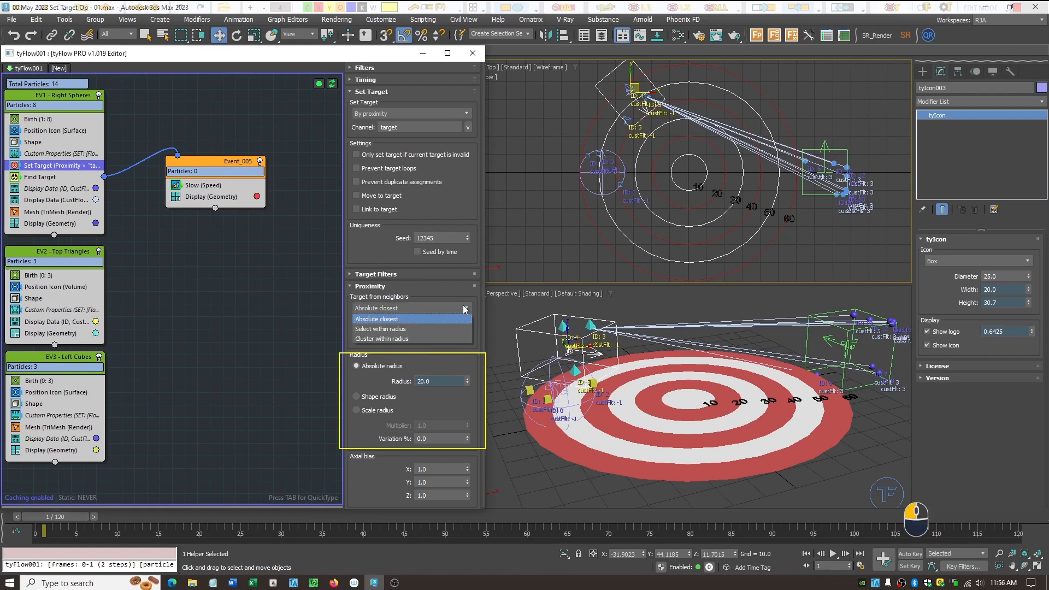
click(405, 329)
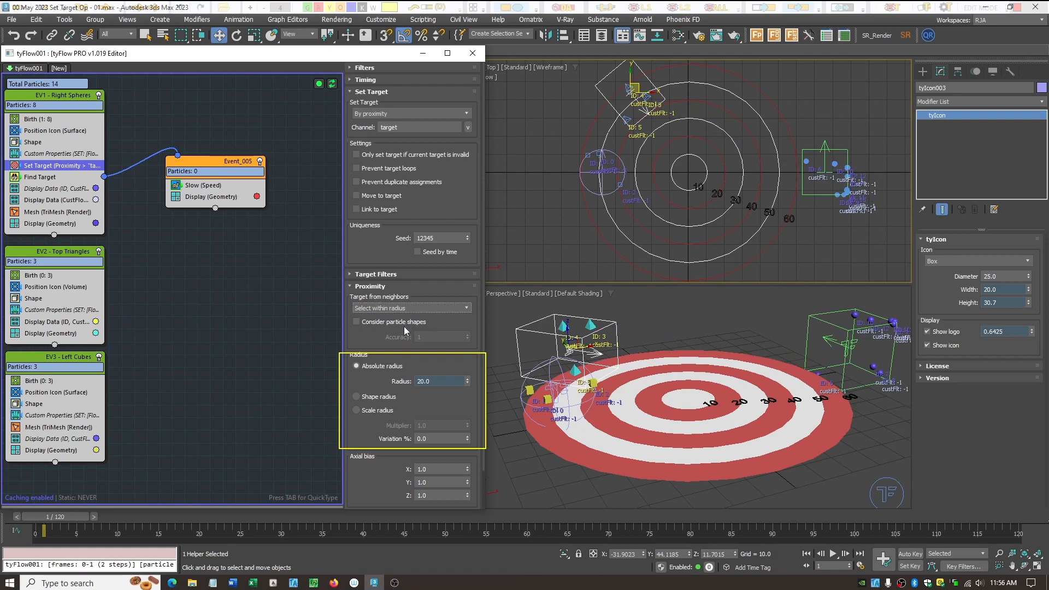
click(468, 305)
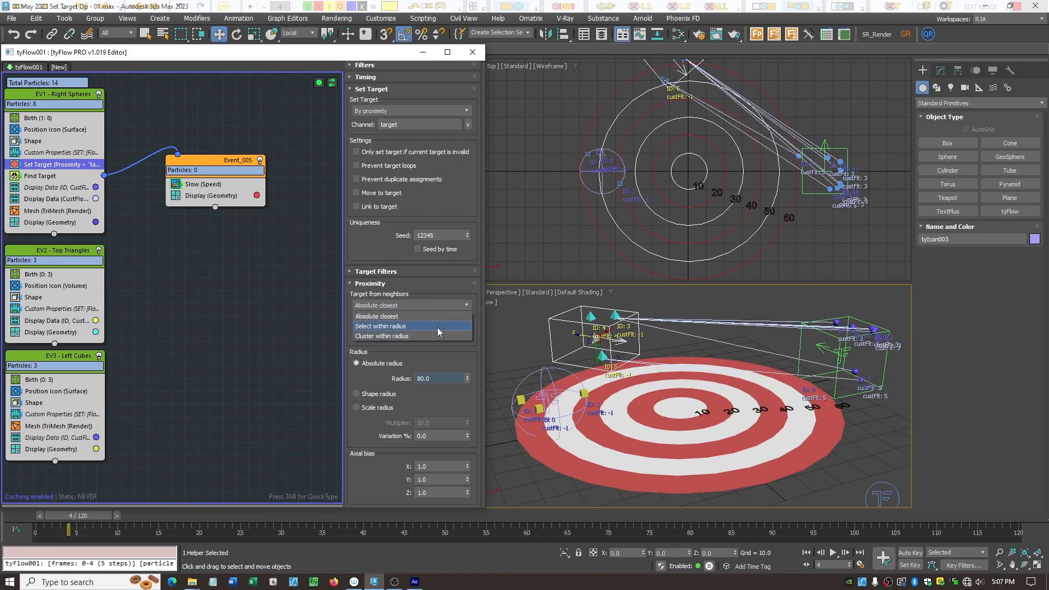
click(437, 327)
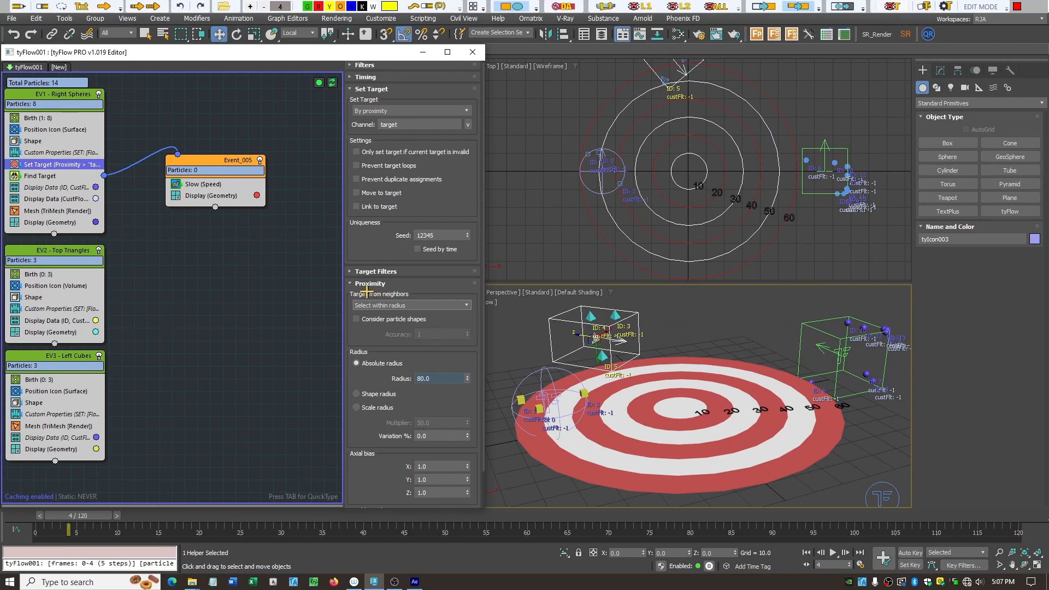
mouse_move(335, 279)
mouse_down()
mouse_move(371, 326)
mouse_move(497, 325)
mouse_up()
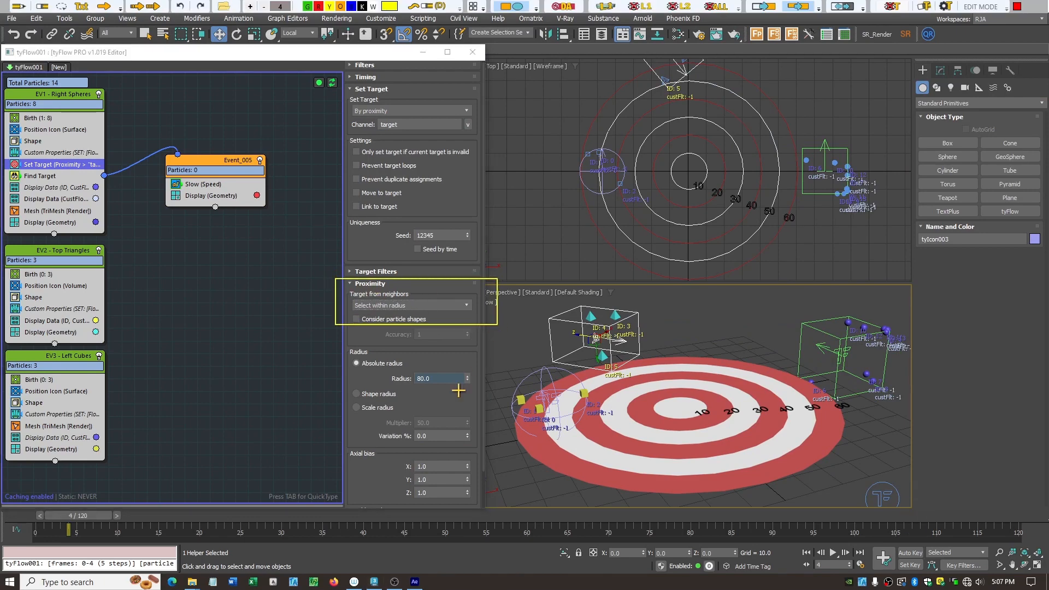
Move the triangles' emitter icon in the Perspective view along its local Z axis, closer to the Right Spheres.
mouse_move(326, 348)
mouse_down()
mouse_move(448, 392)
mouse_move(487, 392)
mouse_up()
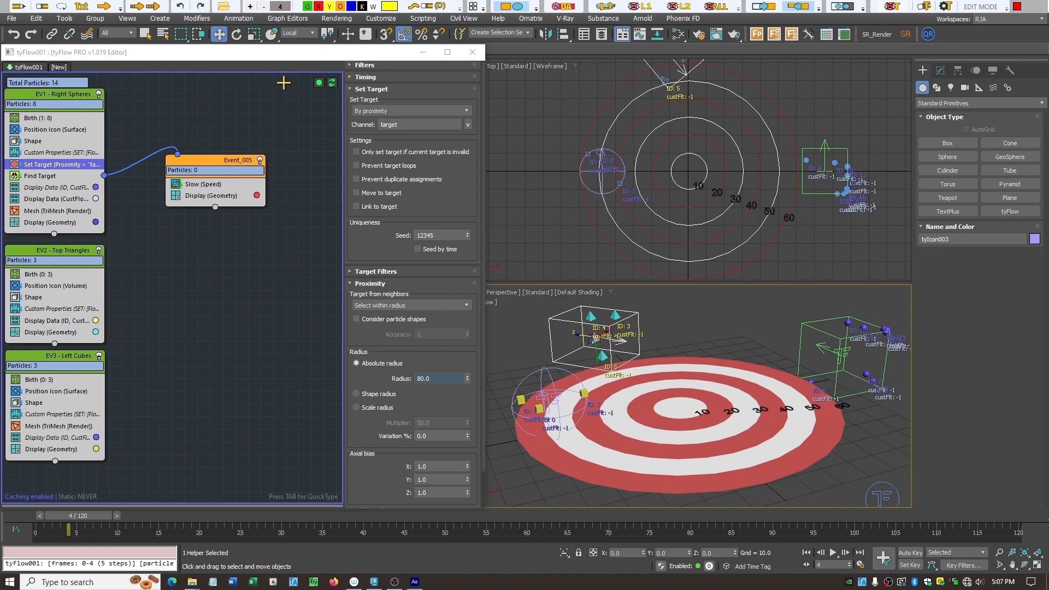
click(620, 341)
click(620, 341)
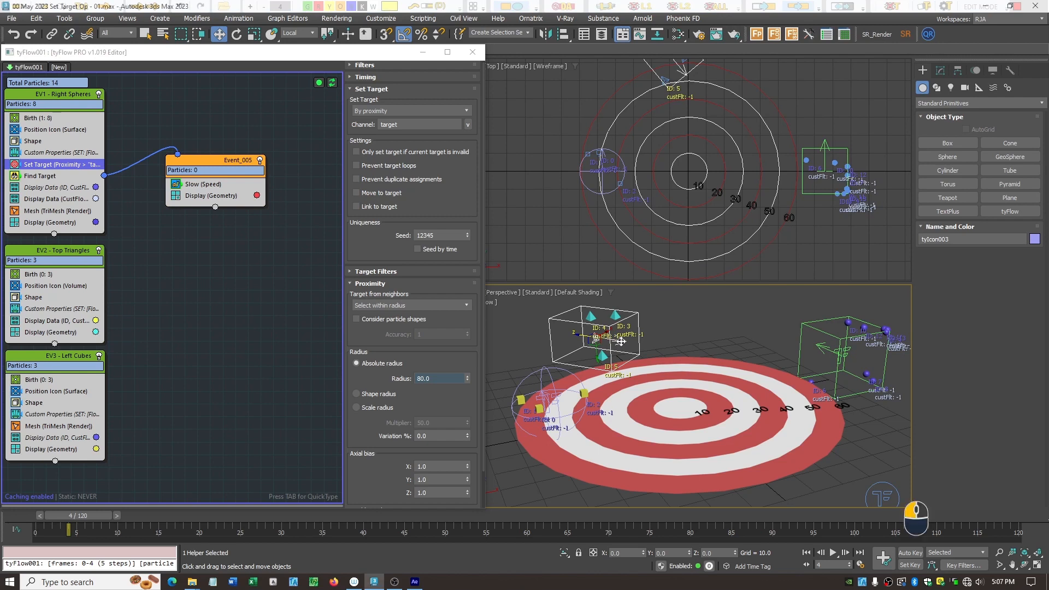
drag(620, 341, 654, 350)
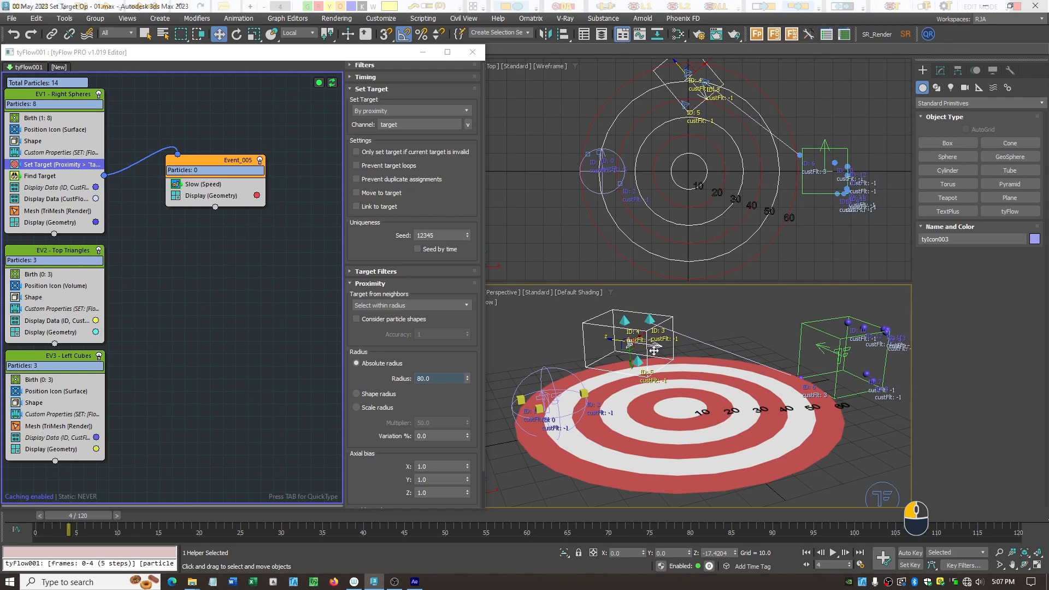
drag(654, 350, 682, 355)
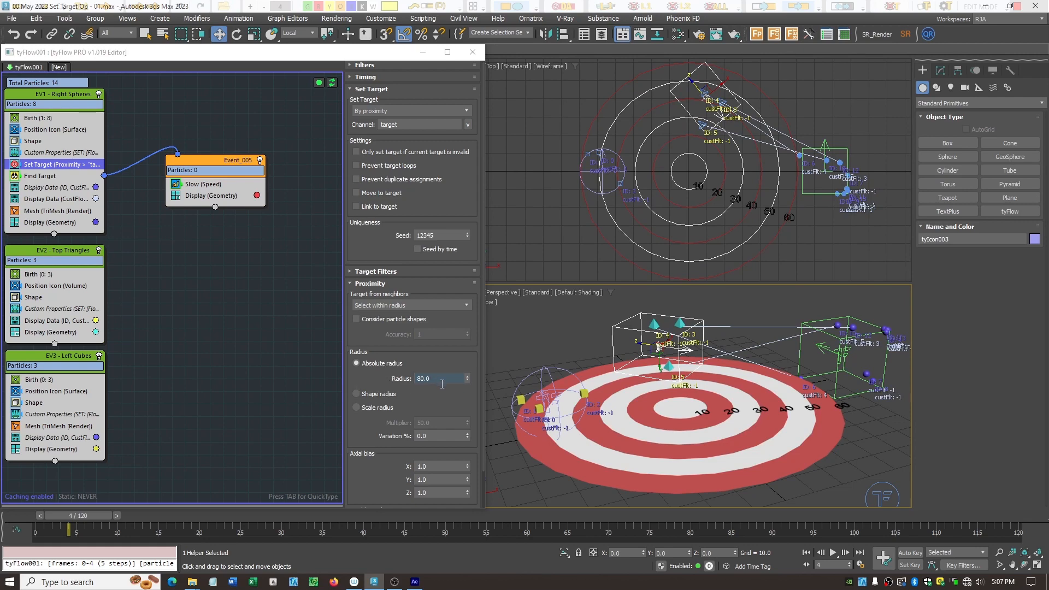
Move the Left Cubes' emitter icon slightly away from the spheres, and set the Proximity absolute radius to 130.
click(570, 405)
drag(570, 405, 499, 414)
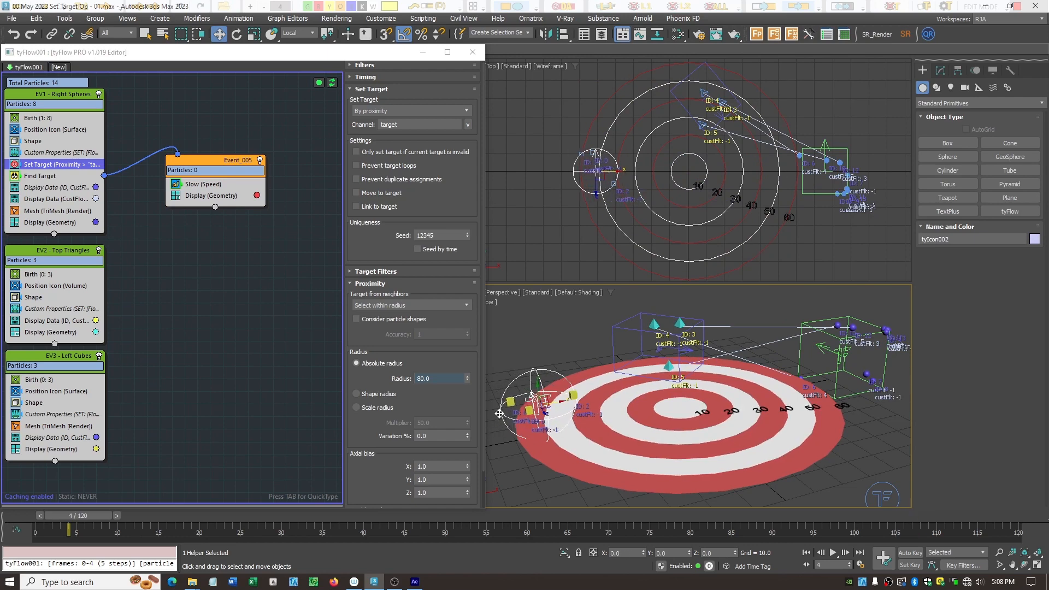
click(449, 378)
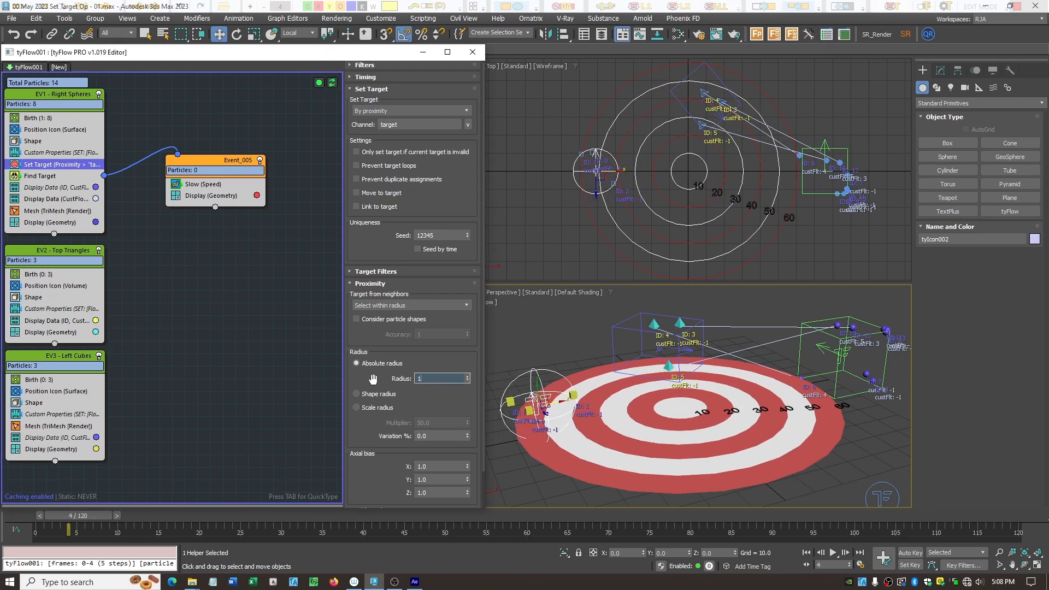
text(130)
key(Return)
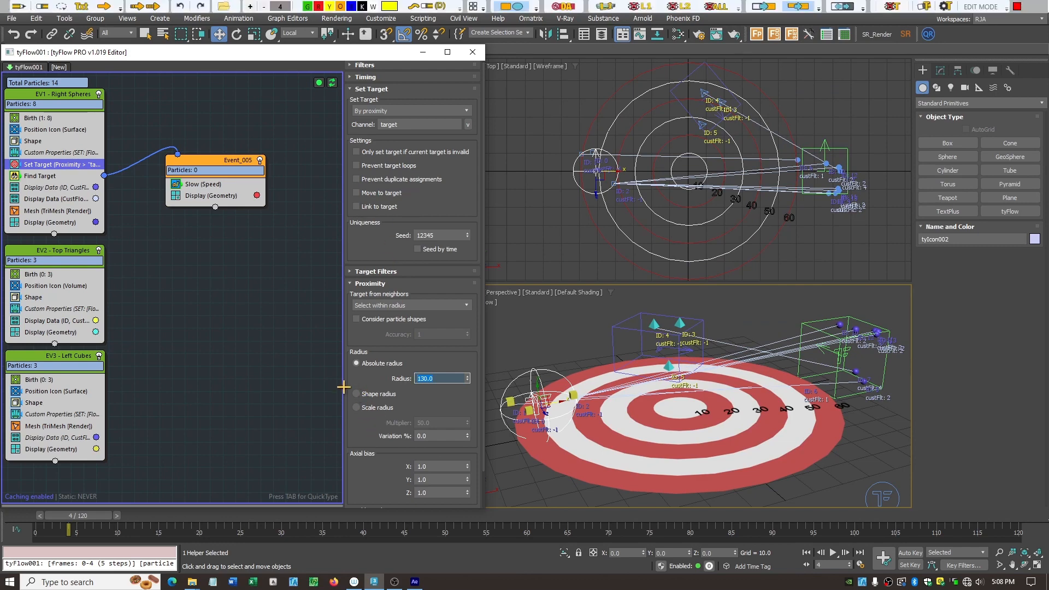
mouse_move(344, 387)
mouse_down()
mouse_move(482, 453)
mouse_move(474, 448)
mouse_up()
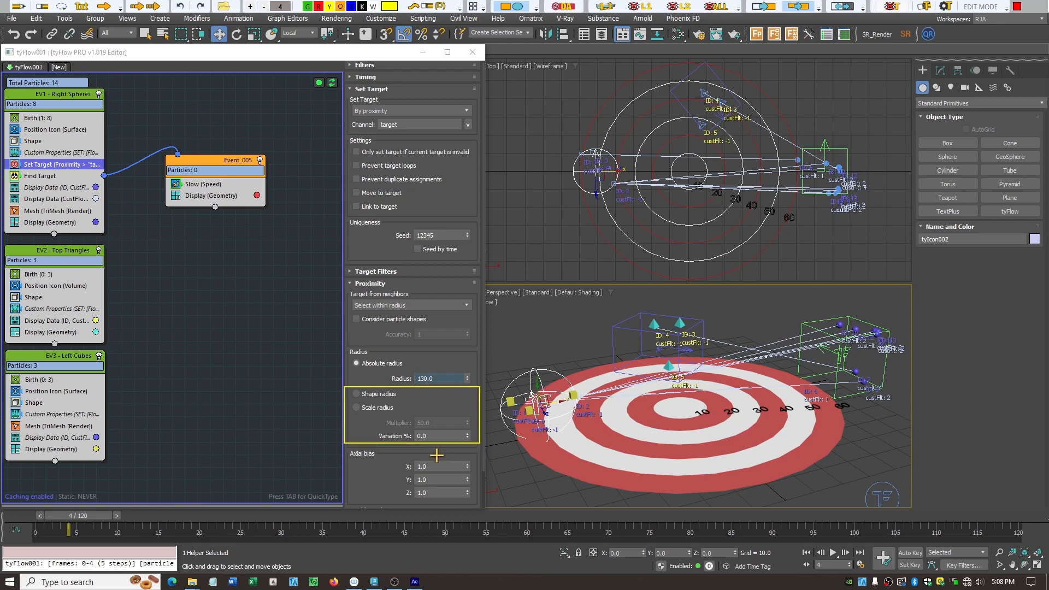
drag(345, 448, 481, 507)
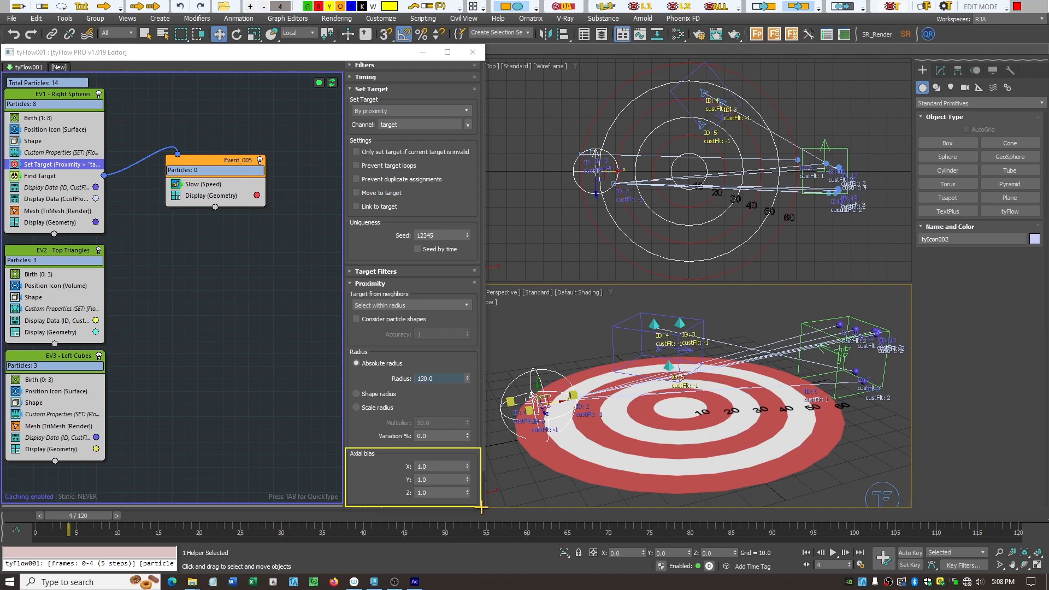
drag(407, 488, 451, 501)
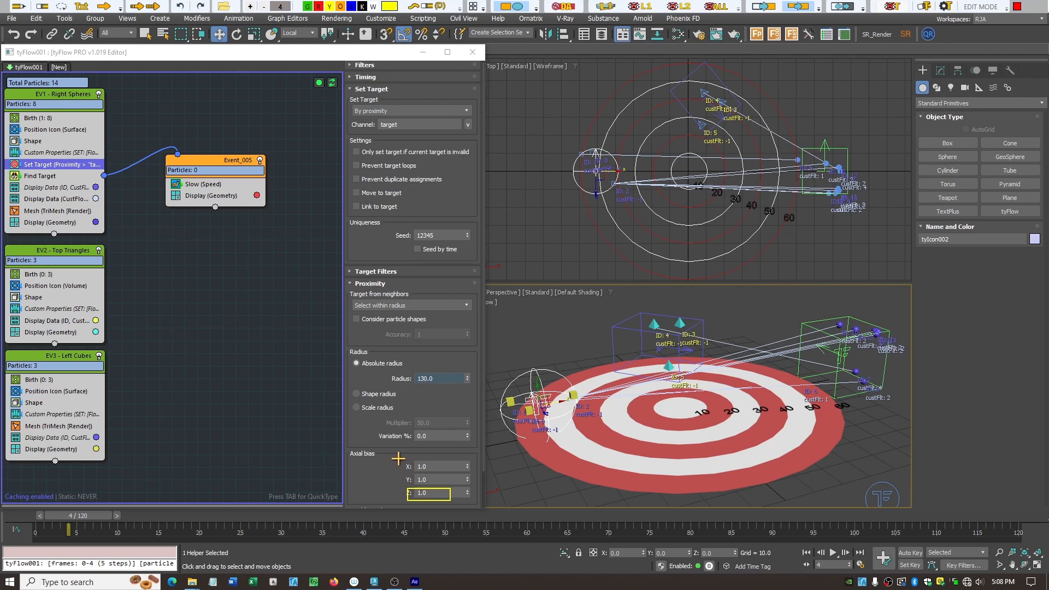
drag(400, 456, 420, 499)
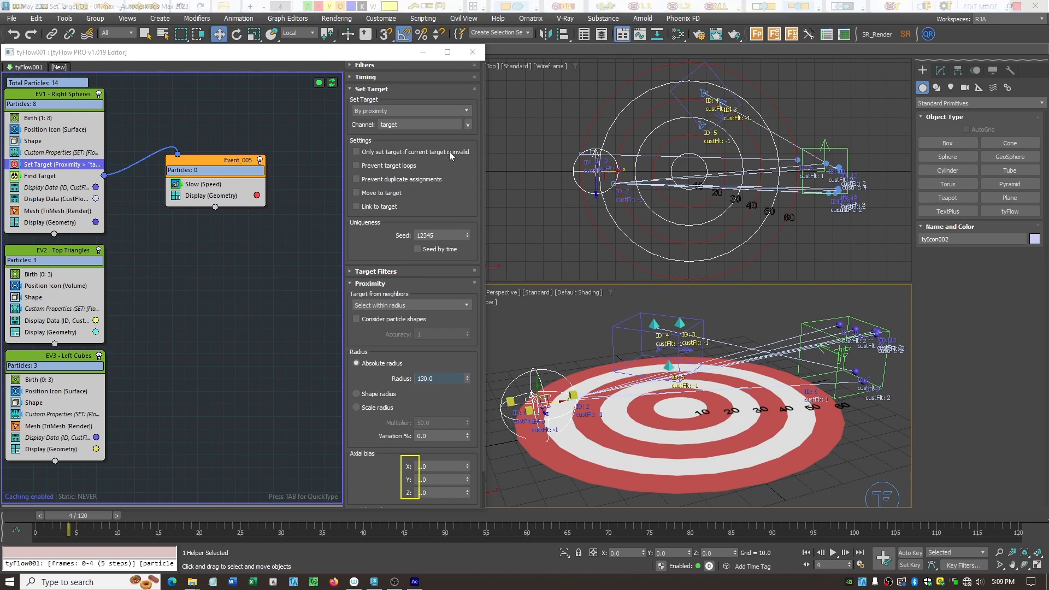
click(470, 110)
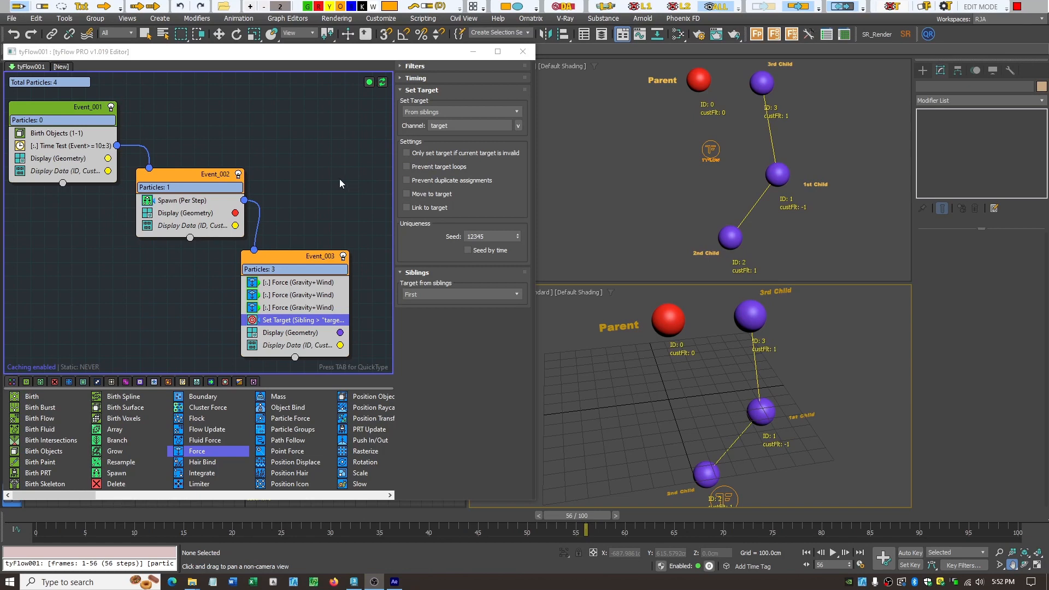
click(518, 113)
click(519, 115)
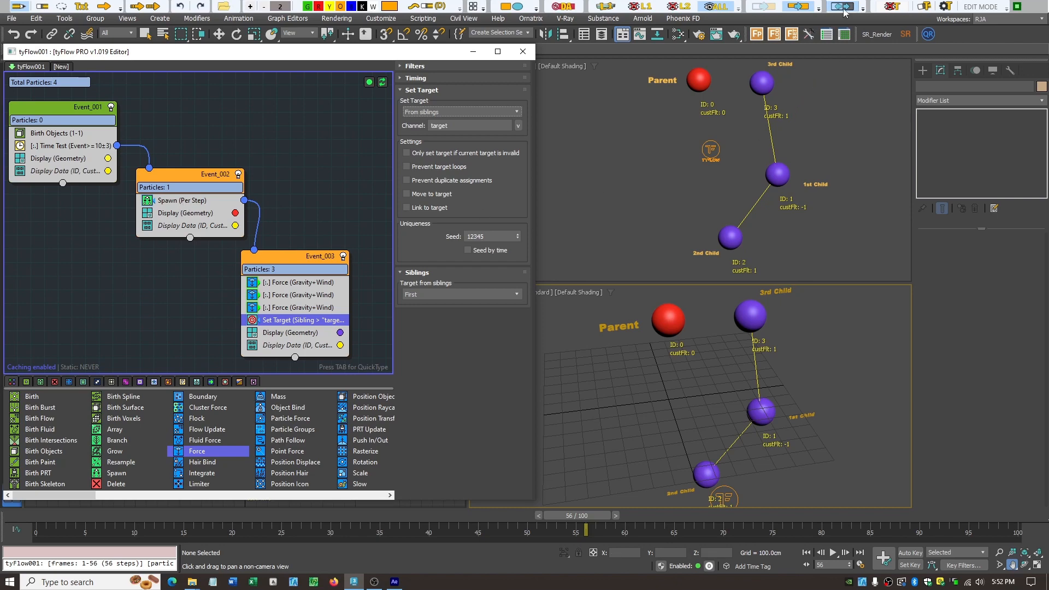
click(715, 8)
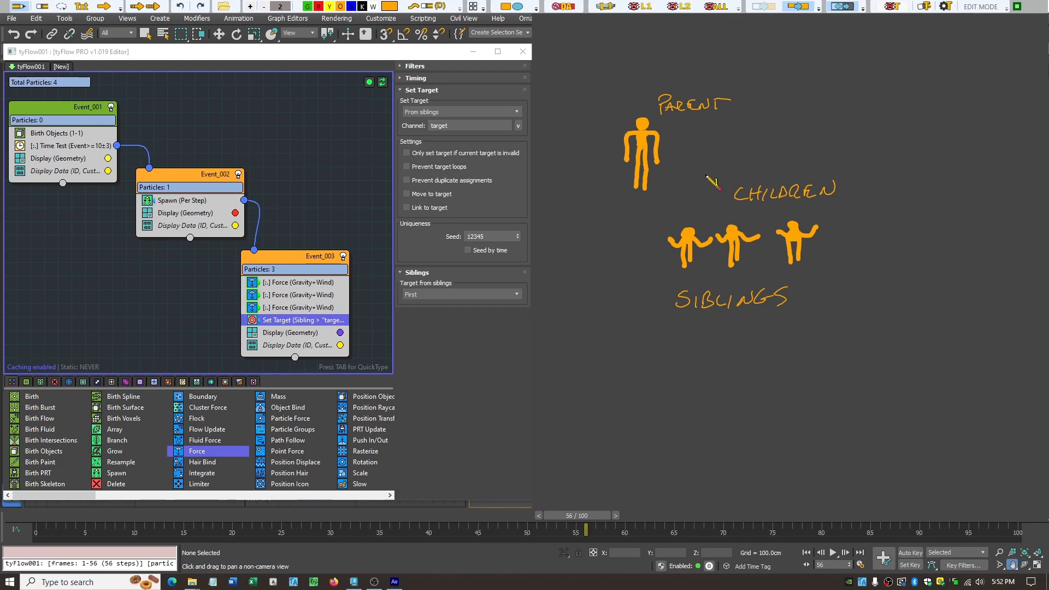
click(605, 7)
click(373, 7)
drag(676, 142, 705, 136)
drag(682, 135, 688, 148)
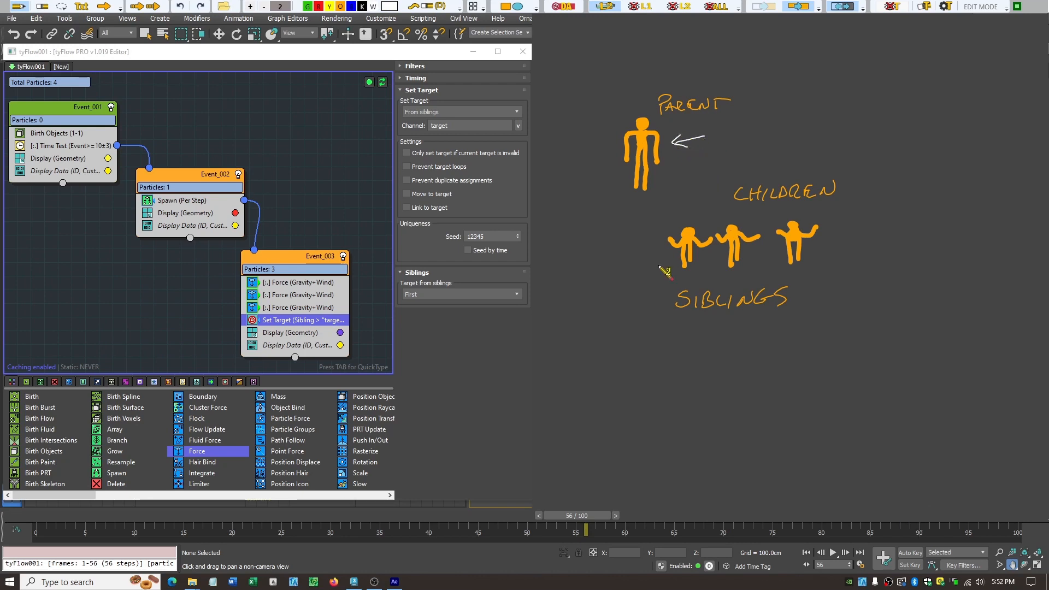
drag(675, 276, 829, 275)
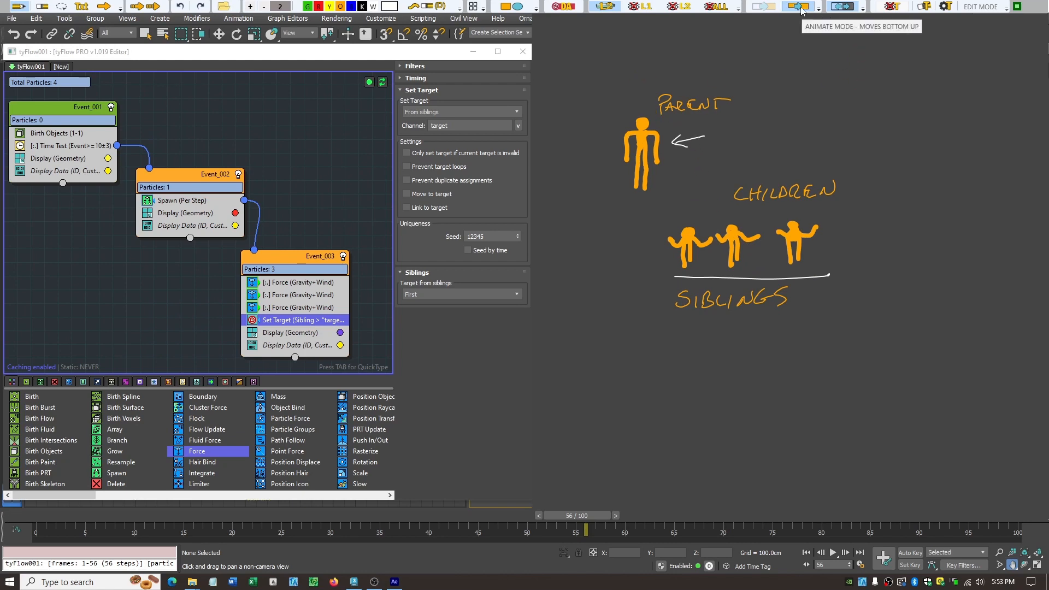
click(725, 7)
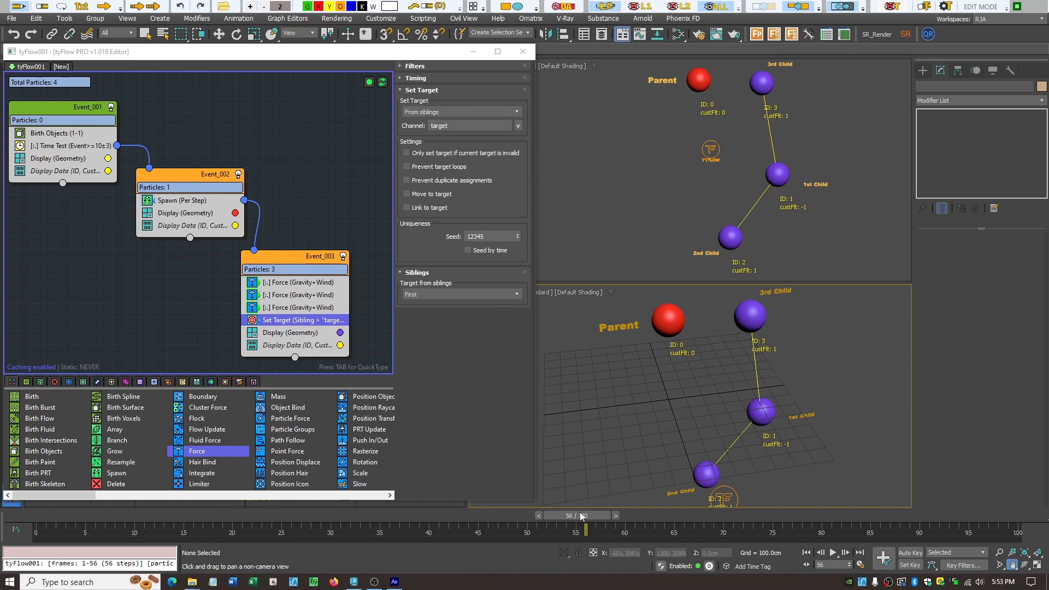
At frame 48, set Target from siblings to Random for Event_003's Set Target operator.
drag(578, 516, 503, 539)
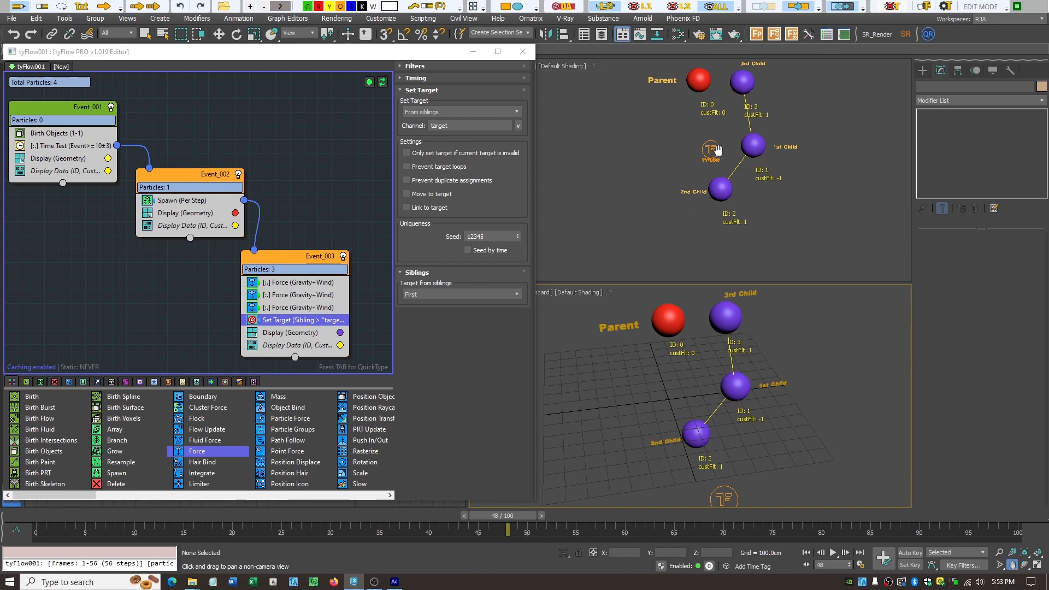
click(516, 294)
click(474, 325)
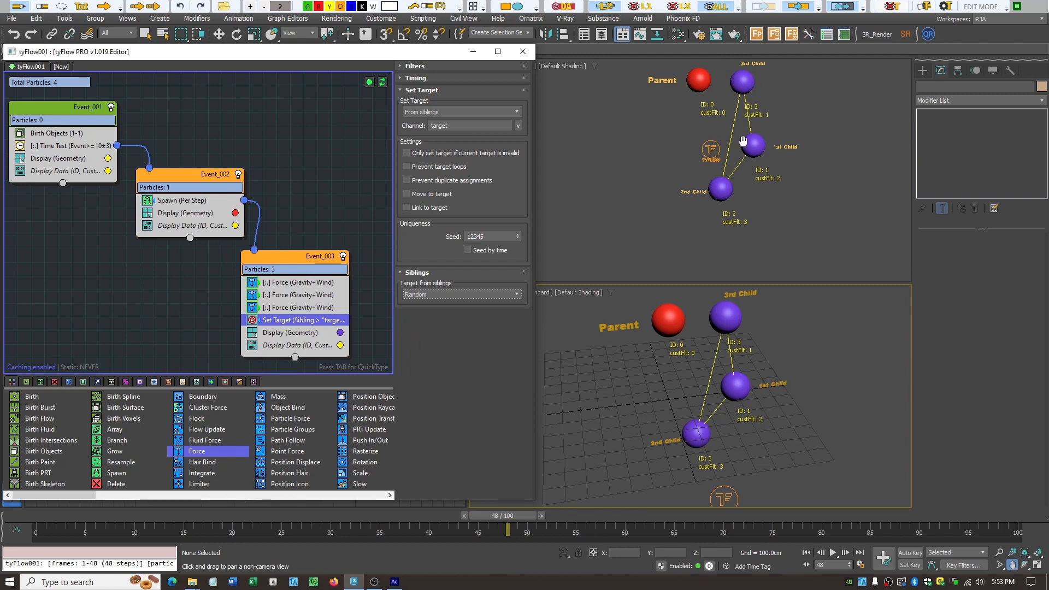
Switch Event_003's Target from siblings option to Next, and finally to Previous.
click(515, 295)
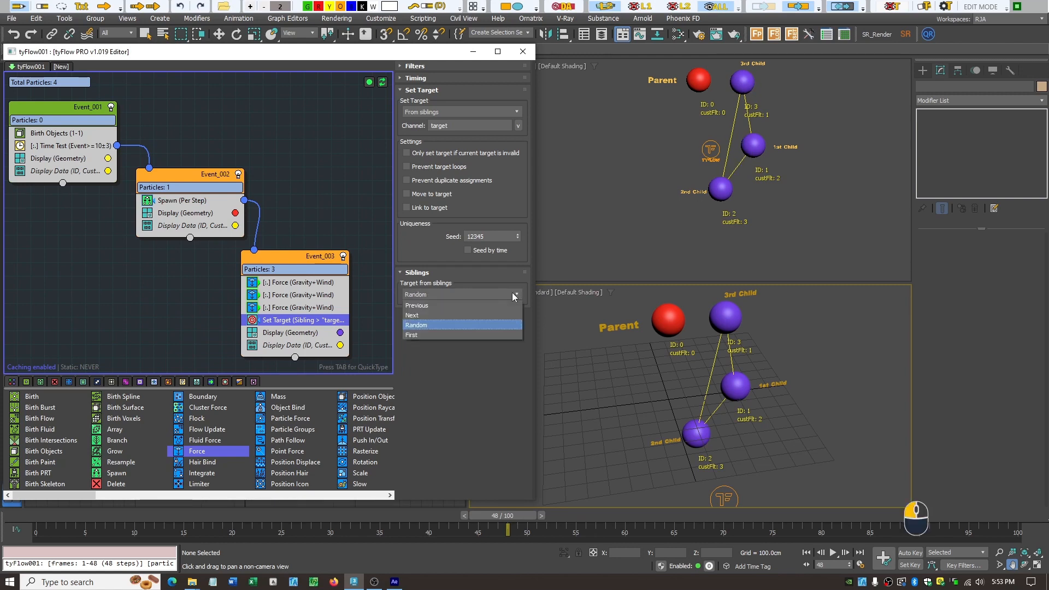
click(498, 314)
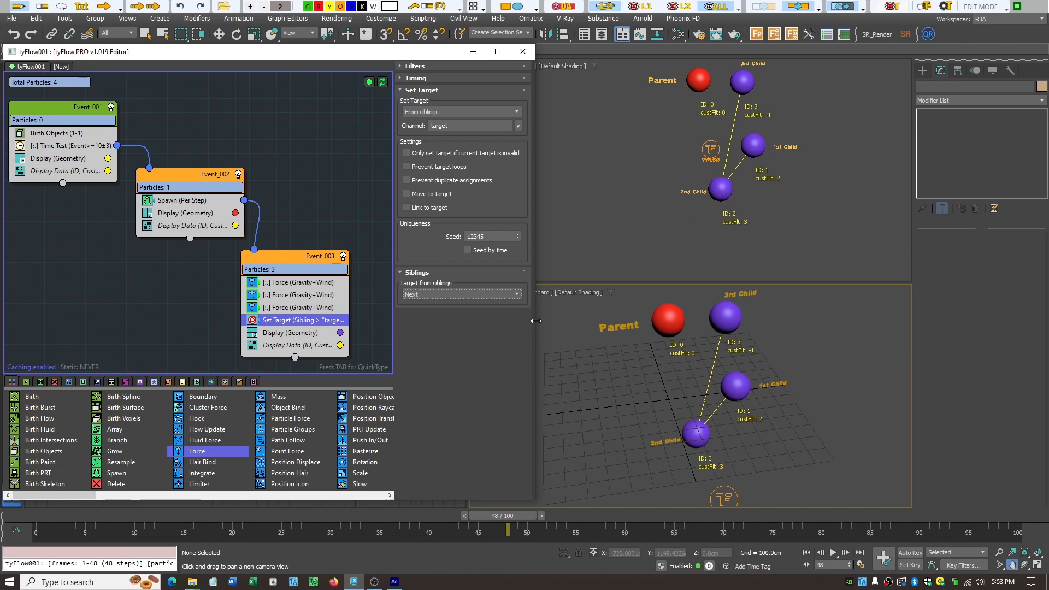
click(516, 294)
click(496, 305)
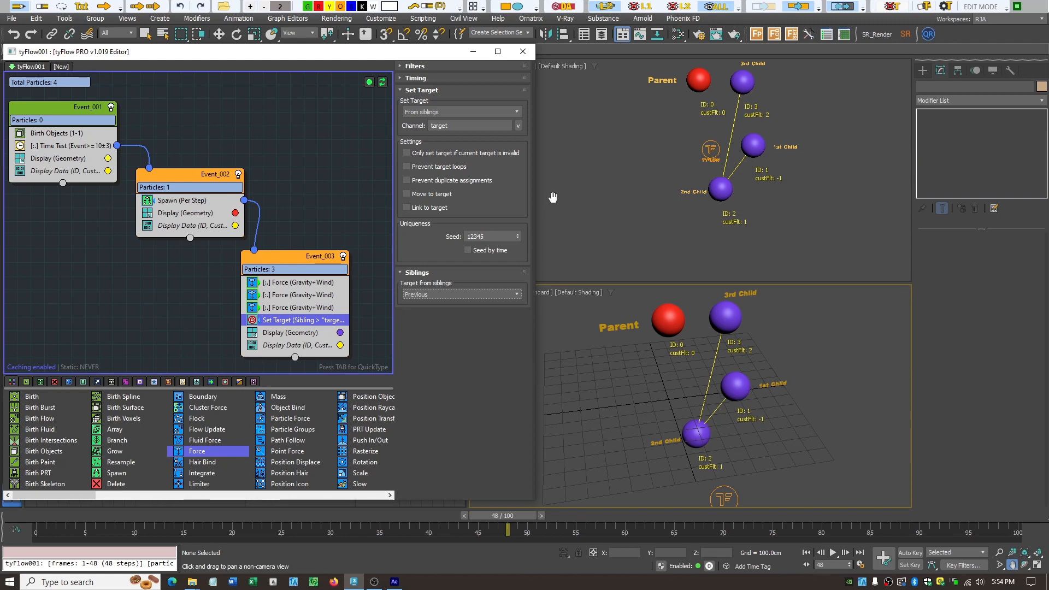
Change the mode of Event_003's Set Target operator to Parent and turn on Move to target, checking the motion along the timeline.
click(518, 107)
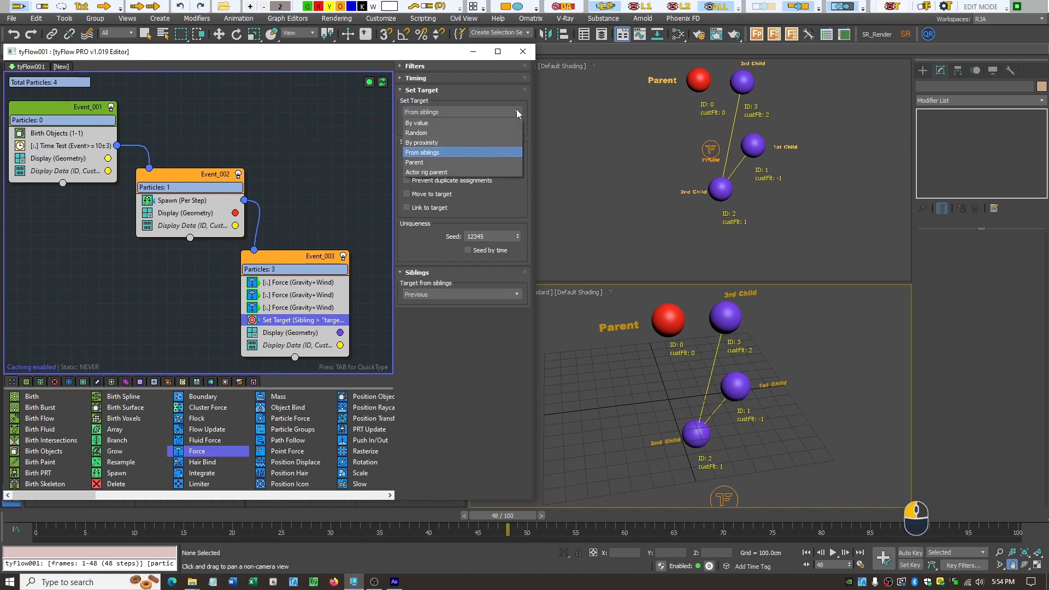
click(473, 159)
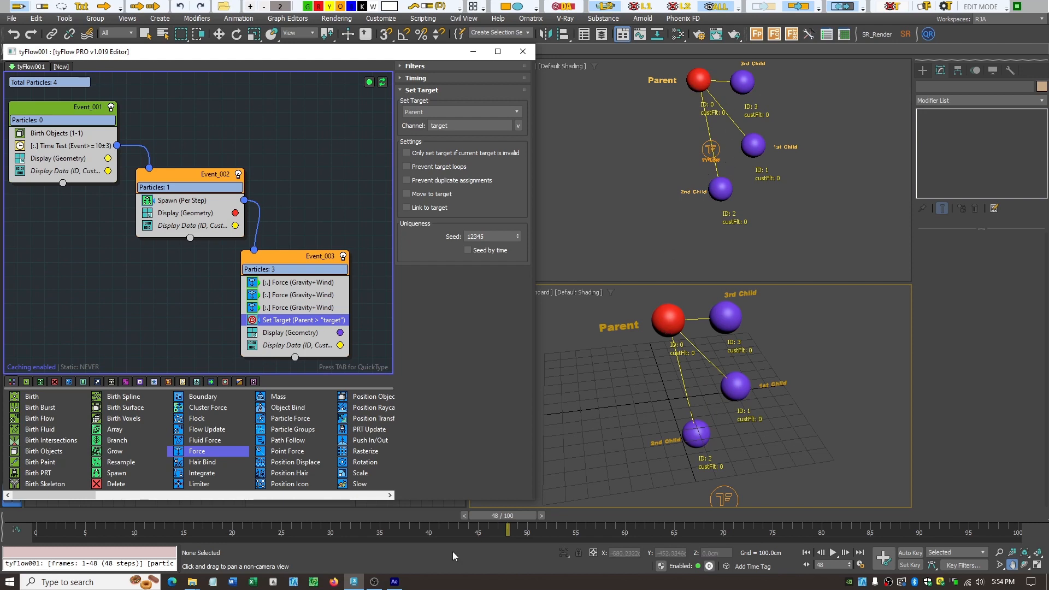
drag(508, 518, 566, 512)
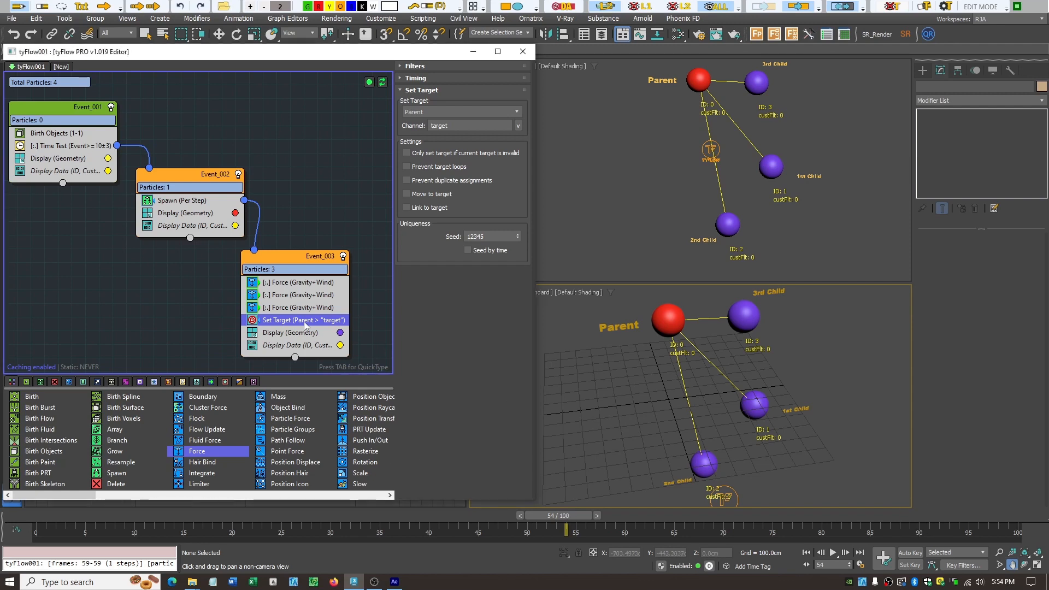
click(409, 195)
drag(578, 517, 456, 519)
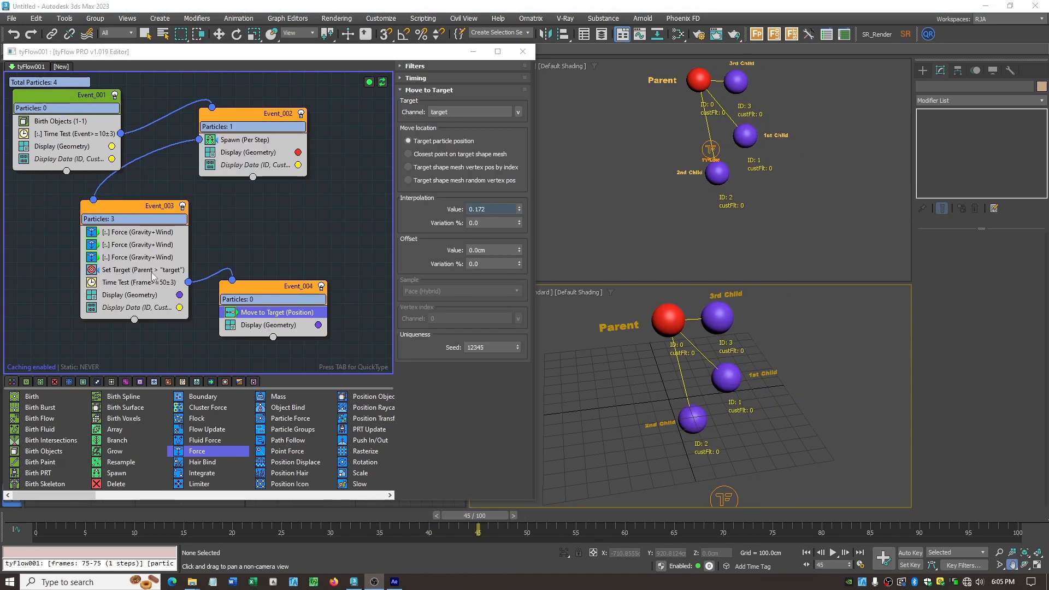
Examine Event_003's Set Target and Time Test settings and Event_004's Move to Target settings, including Timing, and scrub the animation to frame 54.
click(152, 276)
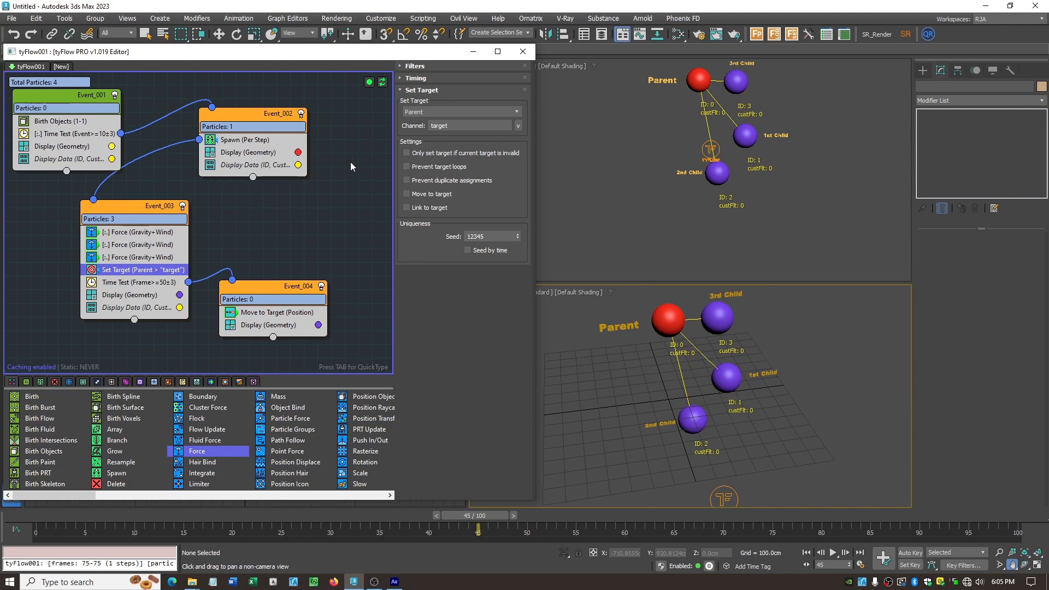
click(401, 79)
click(402, 79)
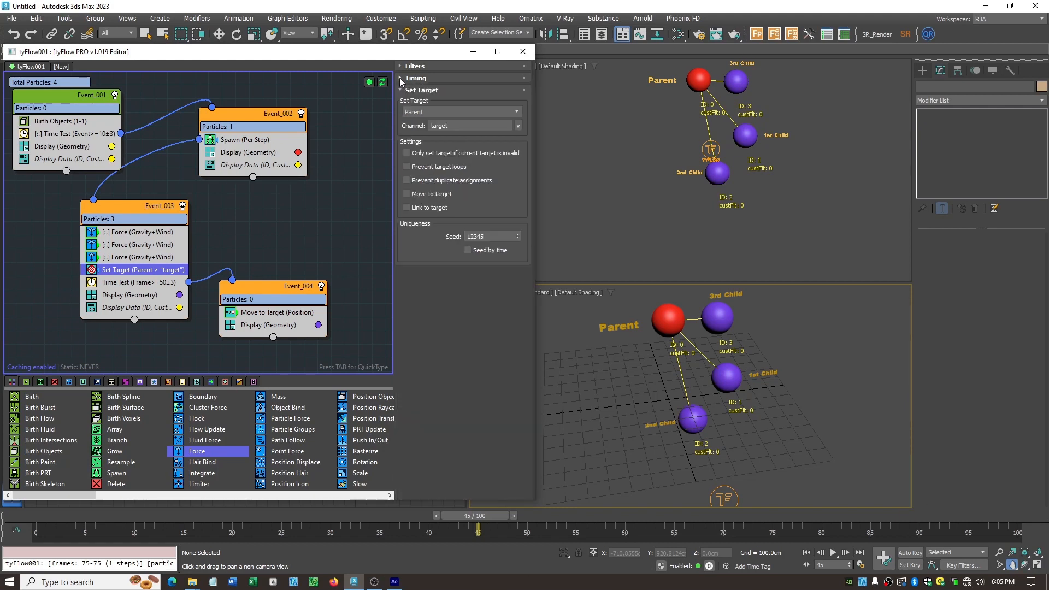
click(146, 284)
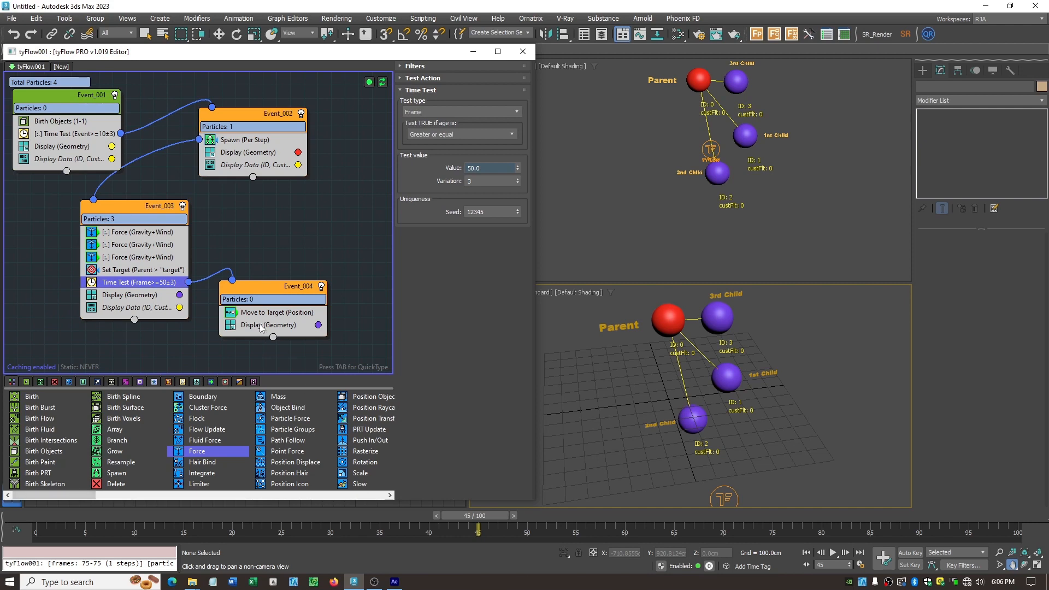
click(257, 315)
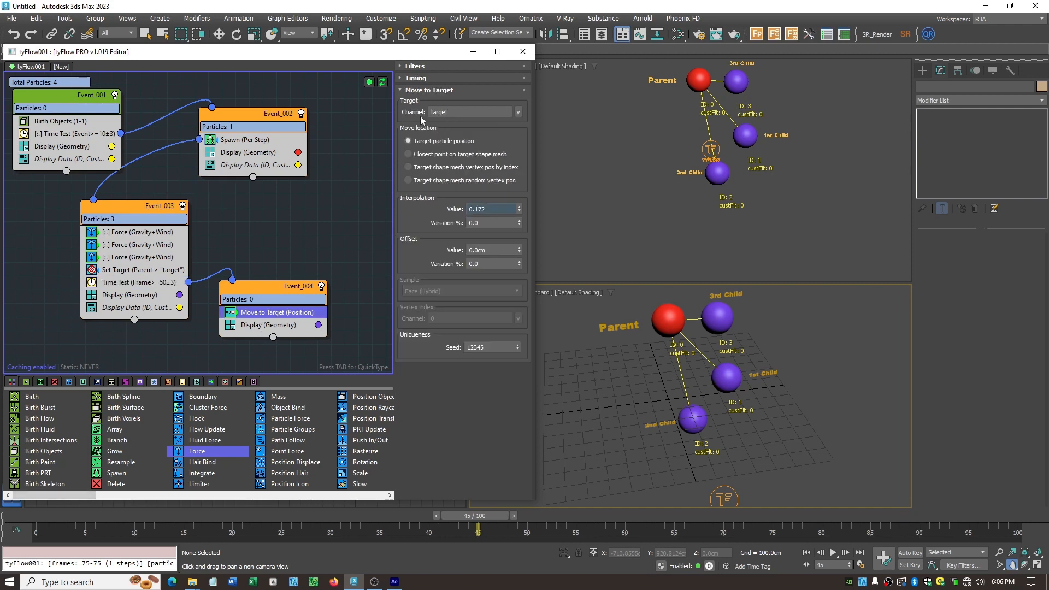
click(405, 78)
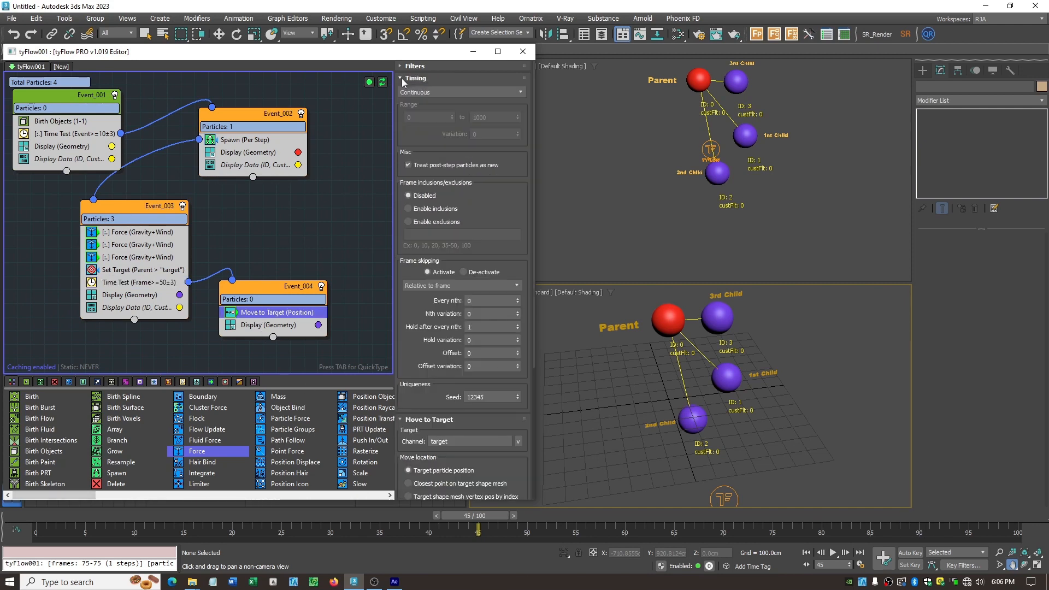
click(403, 79)
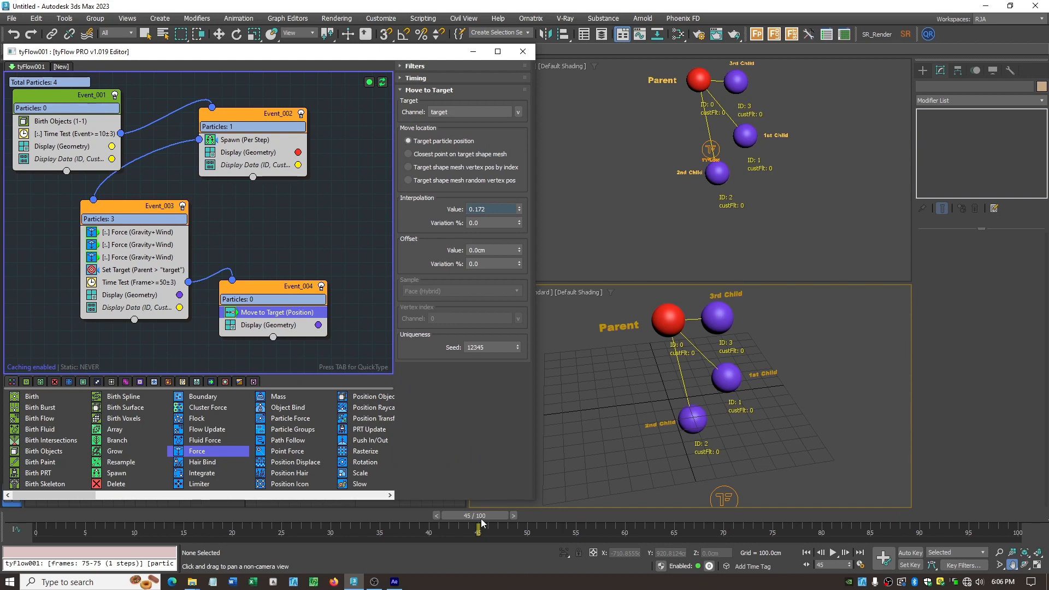
drag(482, 522, 569, 551)
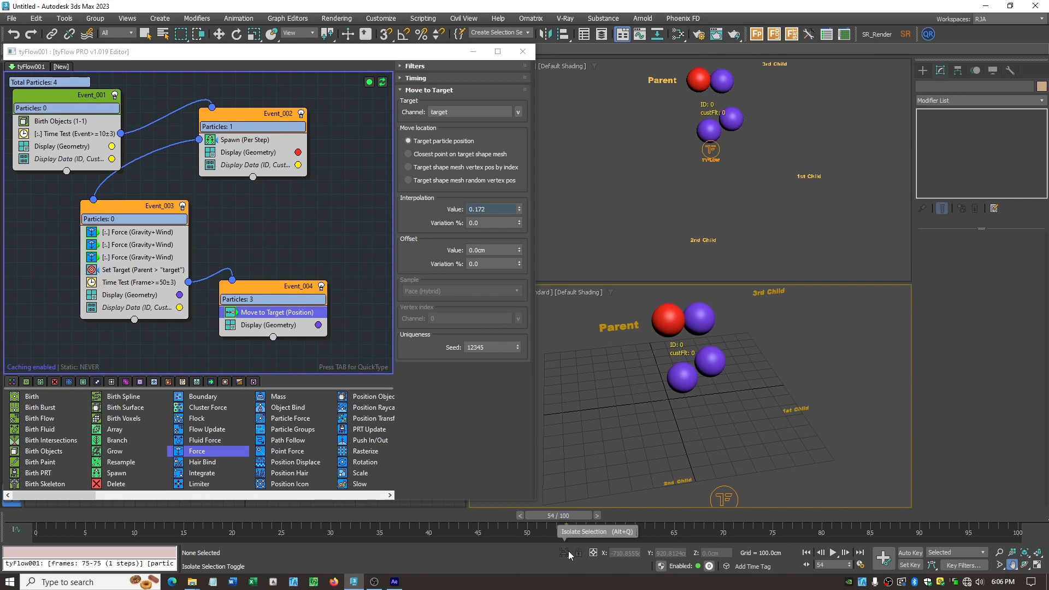